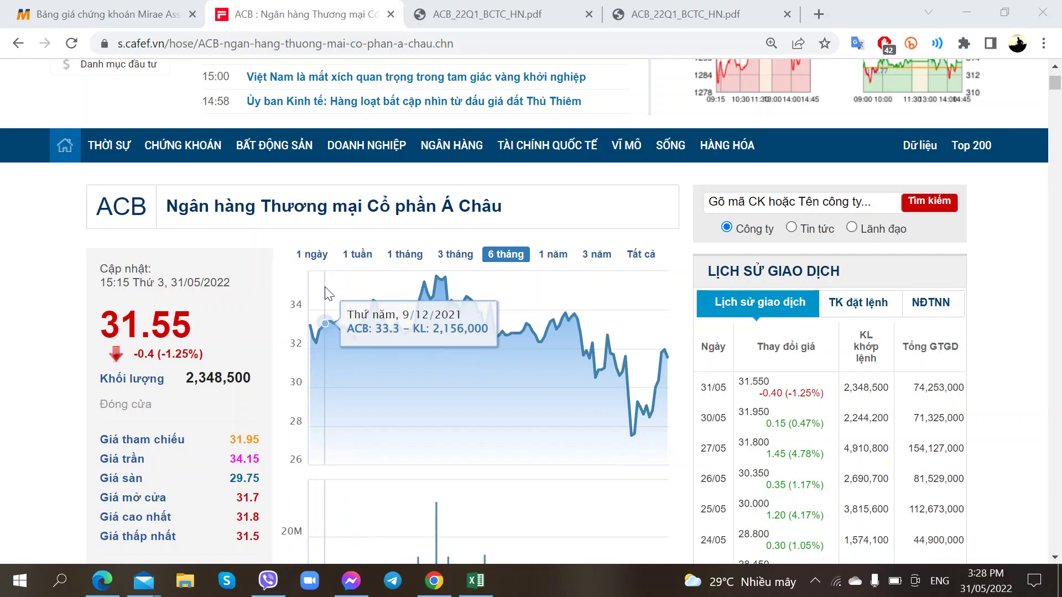
Step: Examine ACB's six-month price chart, trading history and key ratios on CafeF, alongside the VN30 price board on Mirae Asset
{"action": "scroll", "coordinate": [257, 282], "scroll_direction": "down", "scroll_amount": 3}
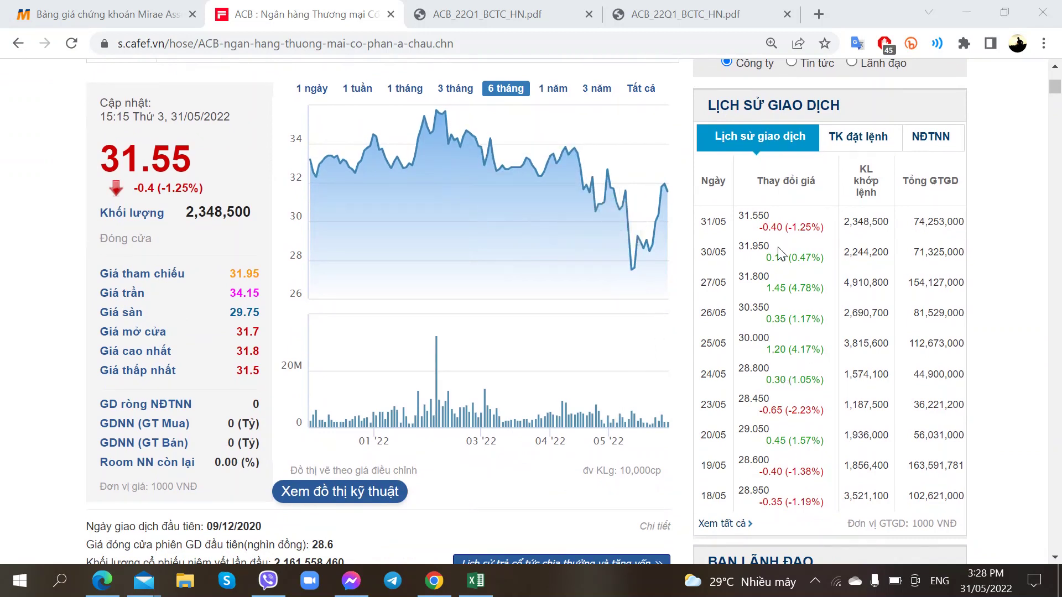
{"action": "key", "text": "ctrl+shift+Tab"}
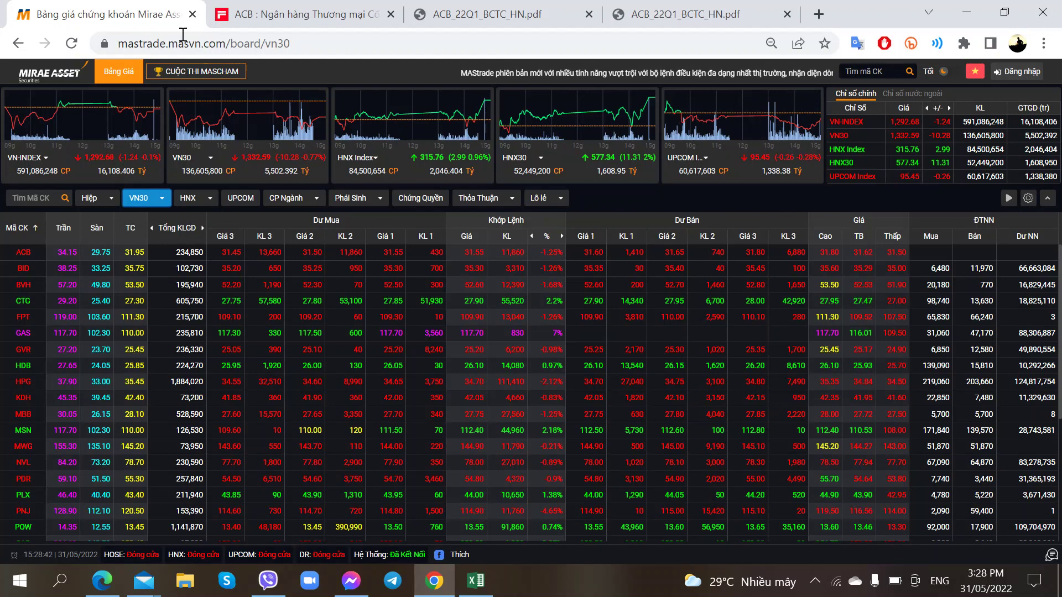
{"action": "left_click", "coordinate": [298, 14]}
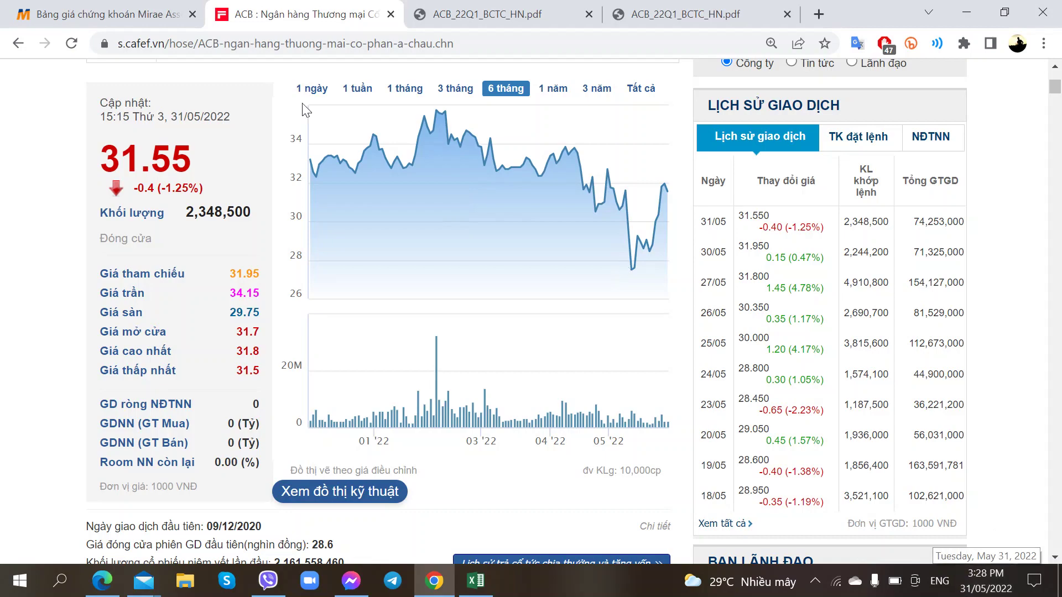
{"action": "left_click", "coordinate": [139, 14]}
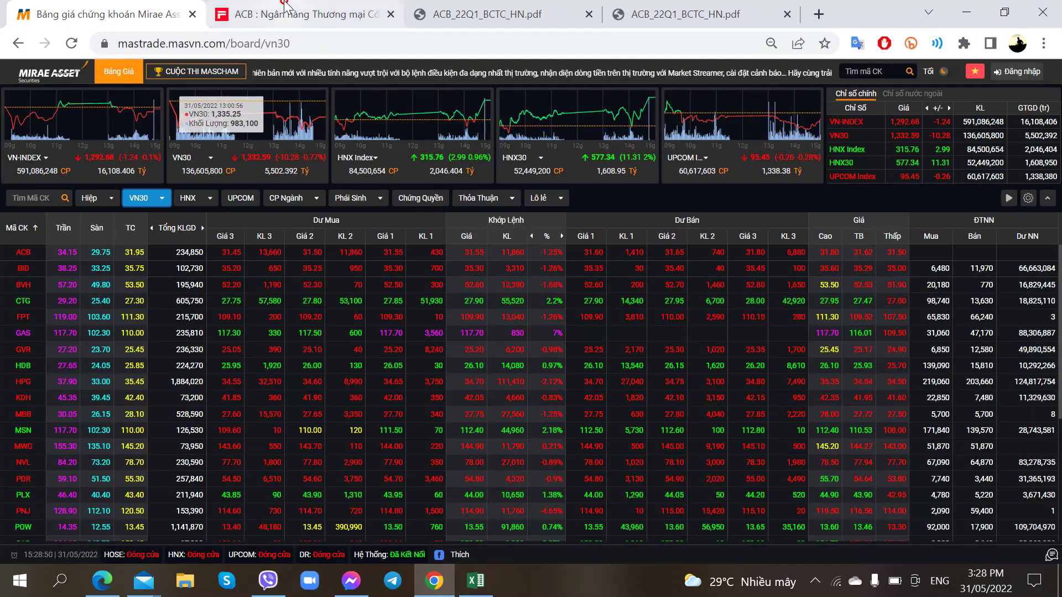
{"action": "left_click", "coordinate": [298, 13]}
{"action": "scroll", "coordinate": [25, 363], "scroll_direction": "down", "scroll_amount": 9}
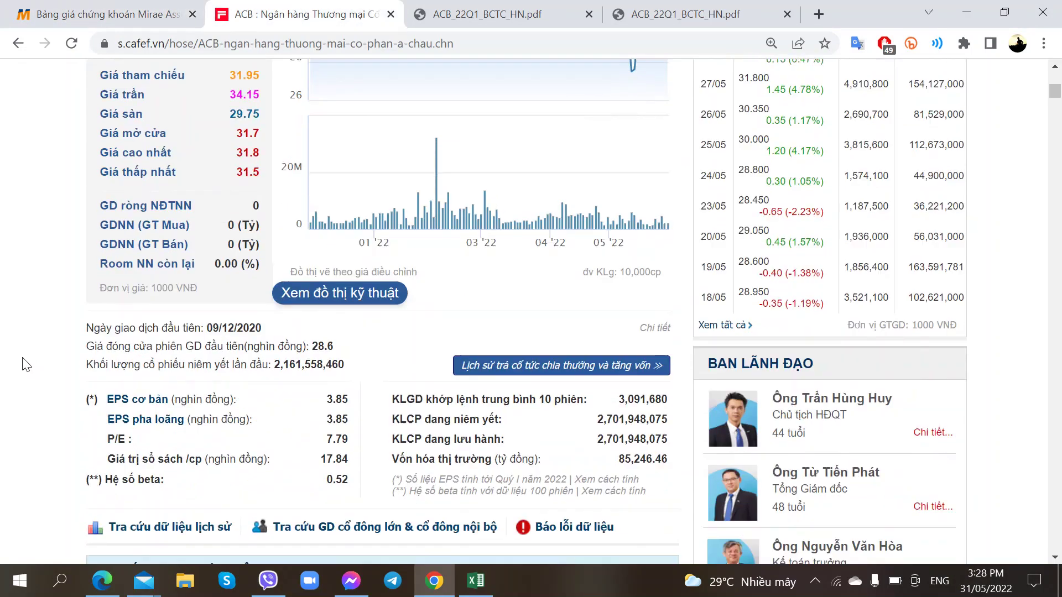
{"action": "scroll", "coordinate": [34, 355], "scroll_direction": "up", "scroll_amount": 14}
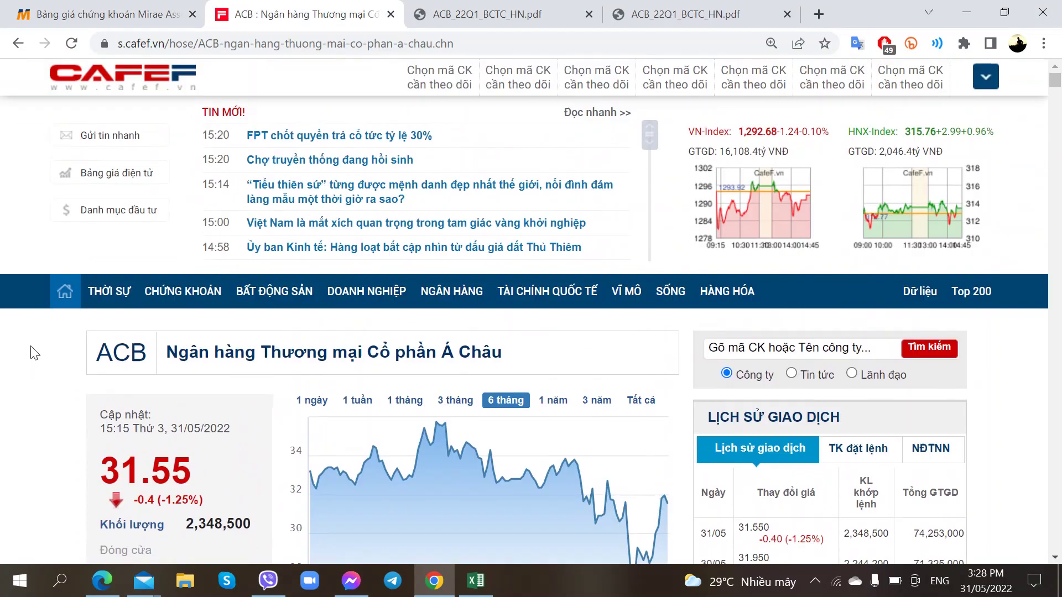
{"action": "scroll", "coordinate": [33, 349], "scroll_direction": "down", "scroll_amount": 7}
{"action": "scroll", "coordinate": [564, 346], "scroll_direction": "up", "scroll_amount": 3}
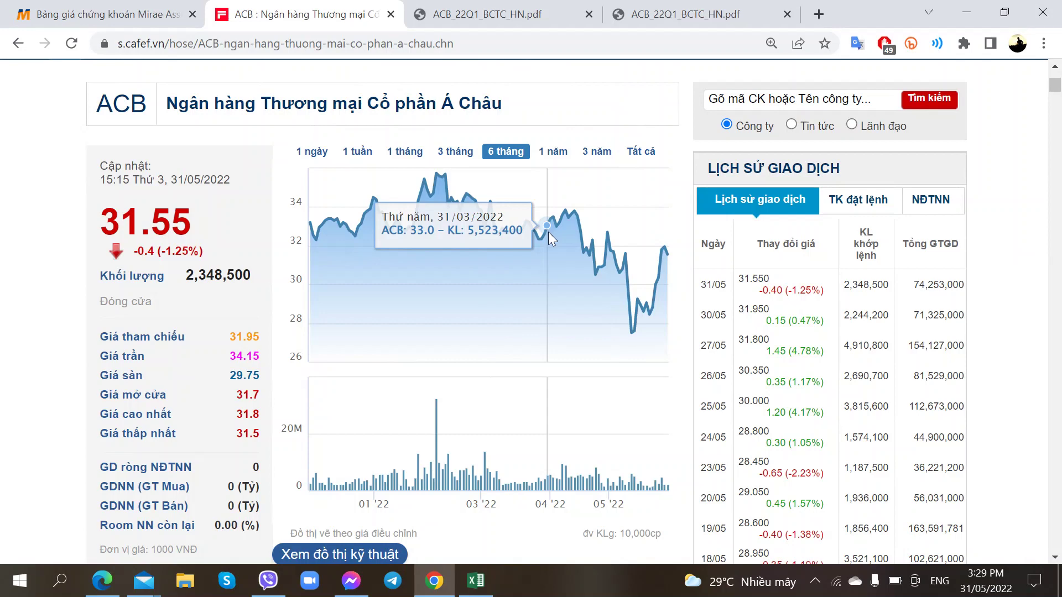
{"action": "scroll", "coordinate": [590, 416], "scroll_direction": "down", "scroll_amount": 3}
{"action": "scroll", "coordinate": [590, 416], "scroll_direction": "up", "scroll_amount": 3}
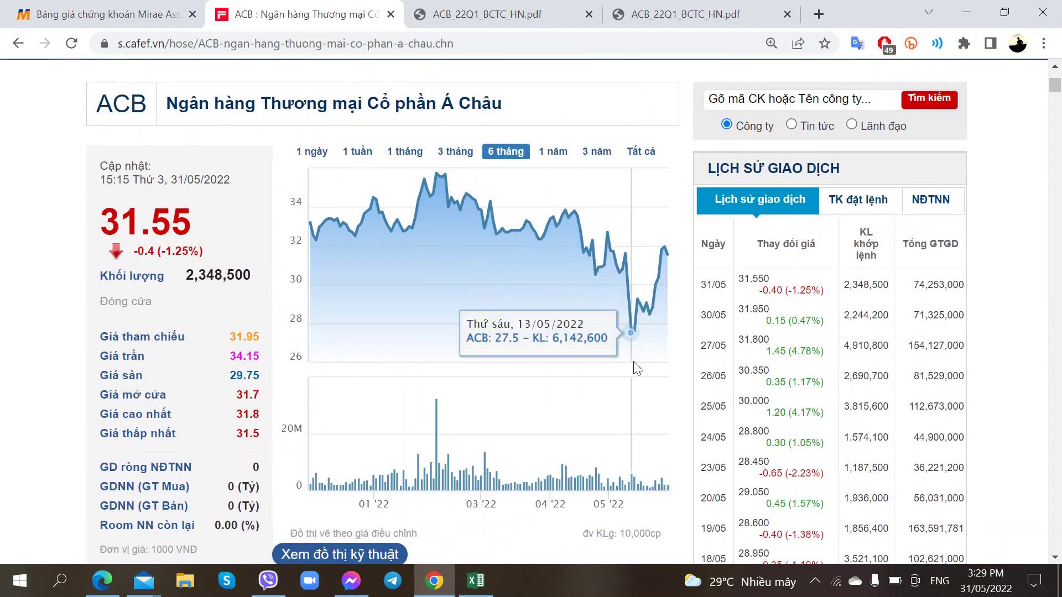
{"action": "scroll", "coordinate": [835, 378], "scroll_direction": "down", "scroll_amount": 2}
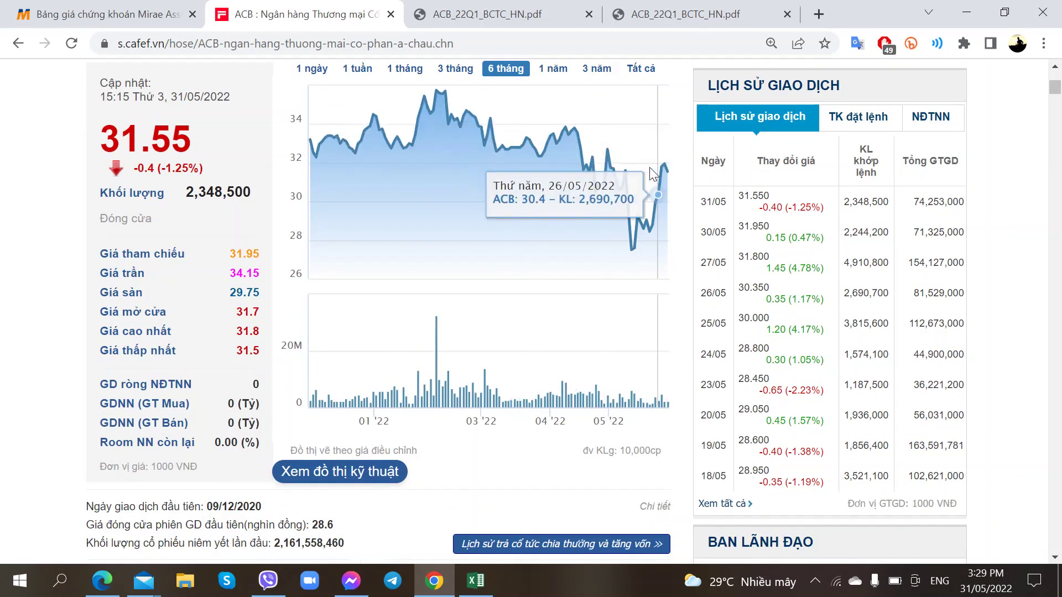
Step: Switch to the ACB workbook in Excel and review the bank's balance-sheet items for 31-Mar 2022 and 31-Dec 2021, especially customer loans
{"action": "left_click", "coordinate": [476, 580]}
{"action": "scroll", "coordinate": [297, 417], "scroll_direction": "up", "scroll_amount": 8}
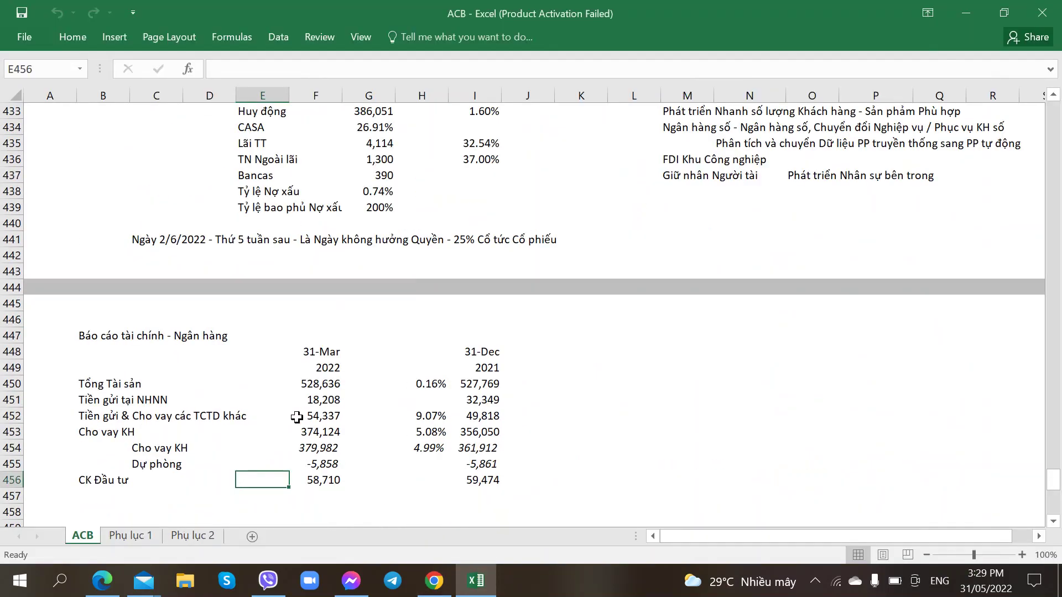
{"action": "scroll", "coordinate": [297, 417], "scroll_direction": "down", "scroll_amount": 4}
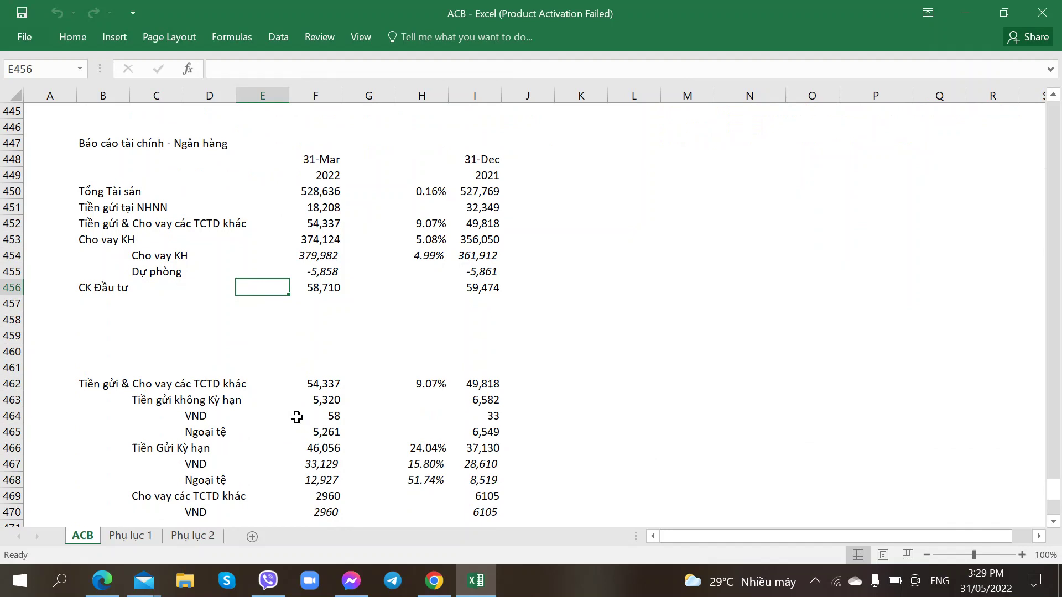
{"action": "left_click", "coordinate": [275, 336]}
{"action": "left_click", "coordinate": [326, 255]}
{"action": "left_click", "coordinate": [487, 239]}
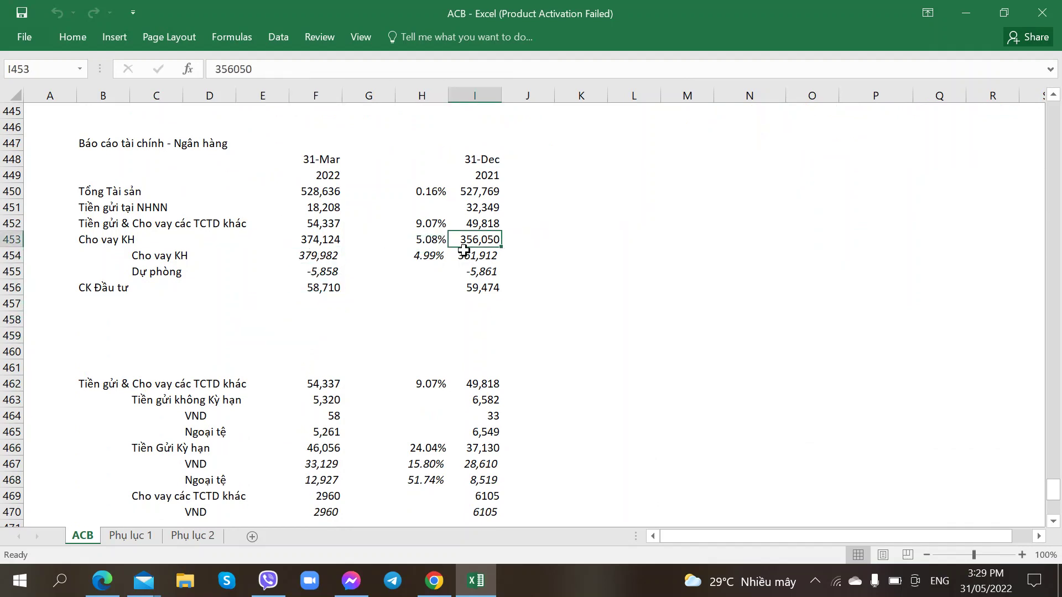
{"action": "left_click", "coordinate": [276, 324]}
{"action": "left_click", "coordinate": [127, 242]}
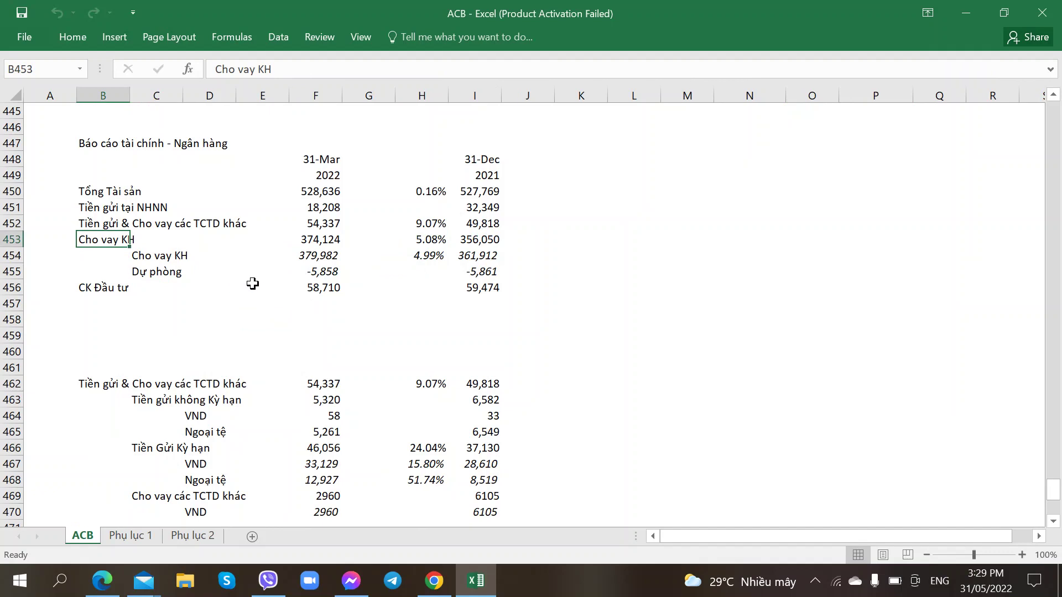
Step: Enter =F451/F$450 in G451 to calculate the share of total assets held as State Bank deposits
{"action": "left_click", "coordinate": [362, 218]}
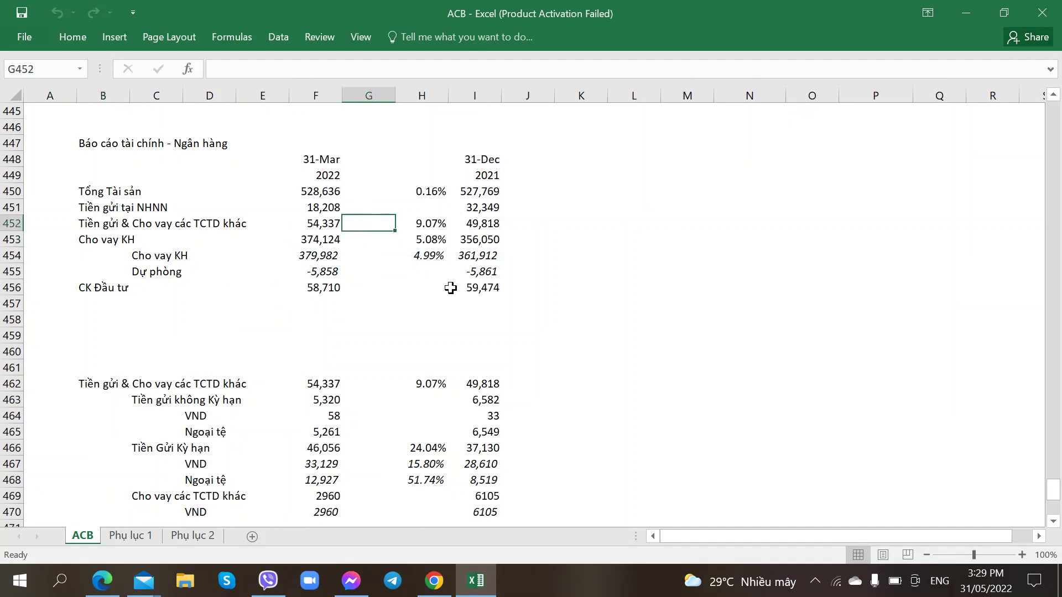
{"action": "key", "text": "Up"}
{"action": "type", "text": "=F451/F$450"}
{"action": "scroll", "coordinate": [387, 293], "scroll_direction": "up", "scroll_amount": 1}
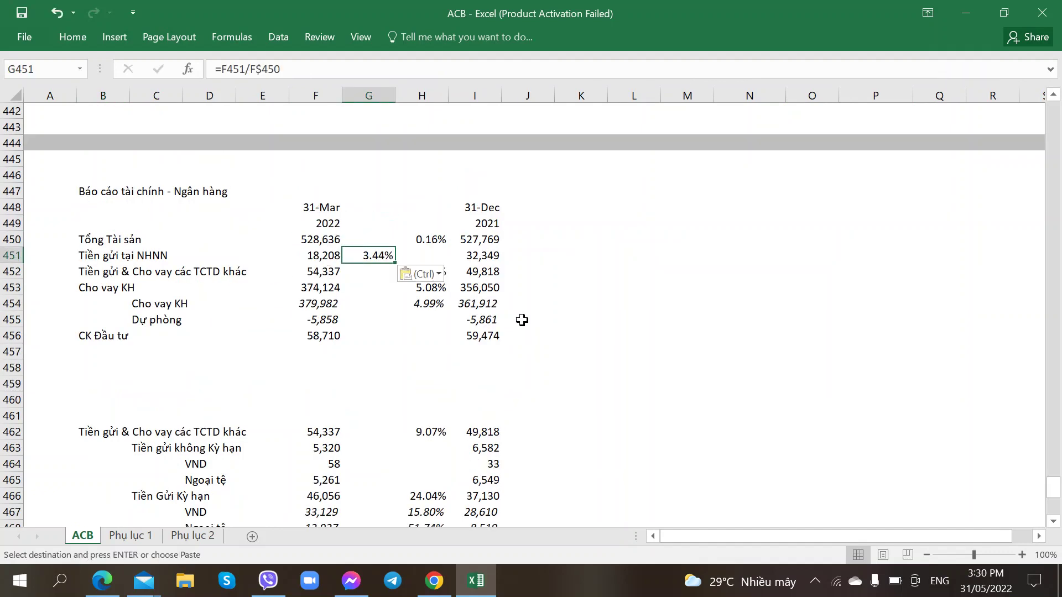
Step: Copy the share formula from G451 into G452, G453 and G456 for interbank deposits, customer loans and investment securities
{"action": "key", "text": "Right"}
{"action": "key", "text": "Left"}
{"action": "key", "text": "Down"}
{"action": "key", "text": "ctrl+v"}
{"action": "key", "text": "Down"}
{"action": "key", "text": "ctrl+v"}
{"action": "key", "text": "Down"}
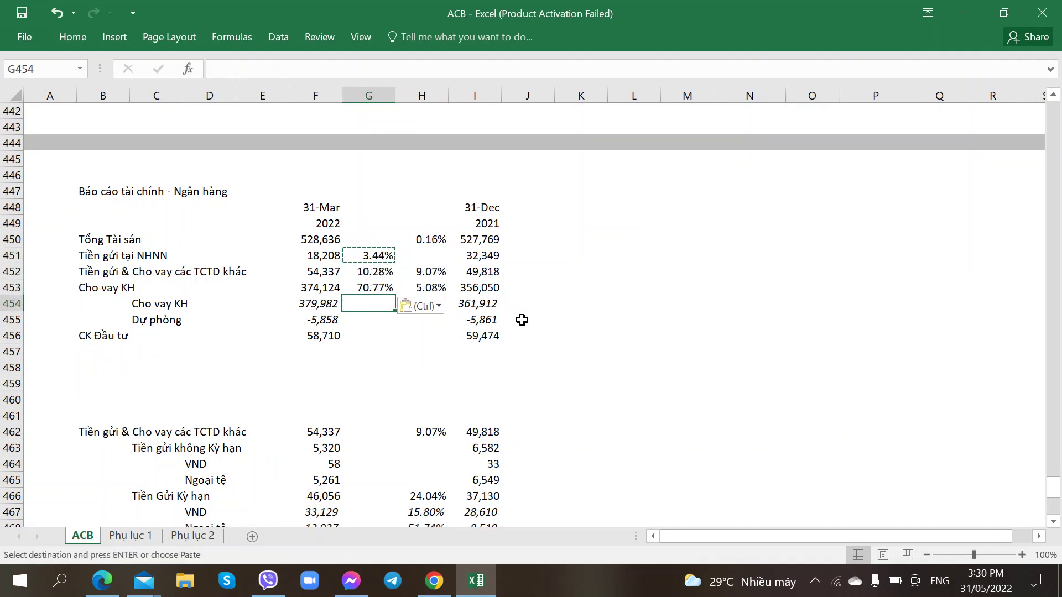
{"action": "key", "text": "Down"}
{"action": "key", "text": "Down"}
{"action": "key", "text": "ctrl+v"}
{"action": "key", "text": "Right"}
{"action": "key", "text": "Right"}
{"action": "key", "text": "Right"}
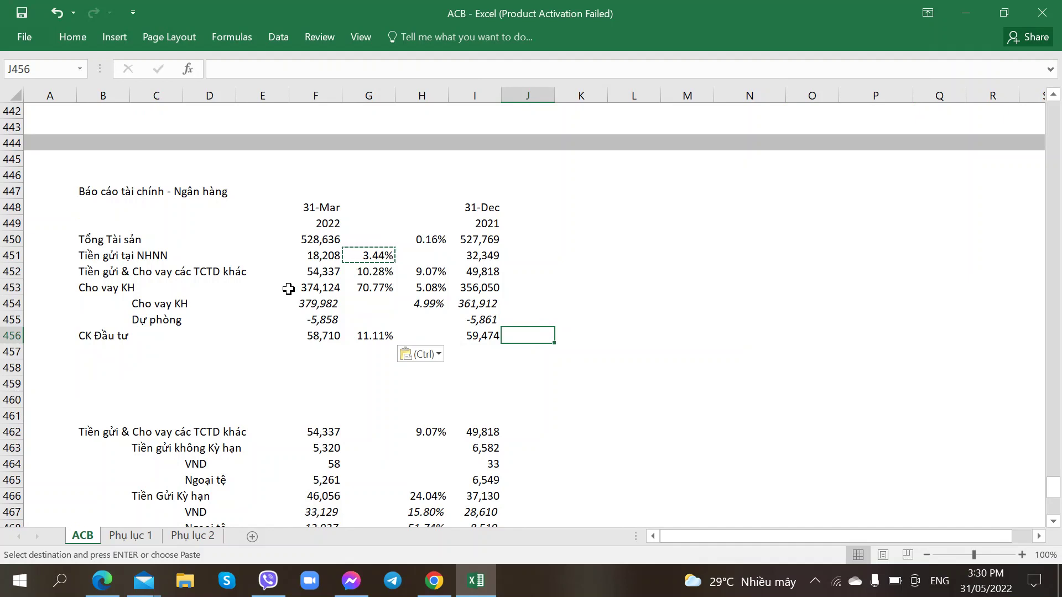
Step: Check the March 2022 shares of total assets for customer loans, interbank deposits and investment securities
{"action": "left_click", "coordinate": [372, 288]}
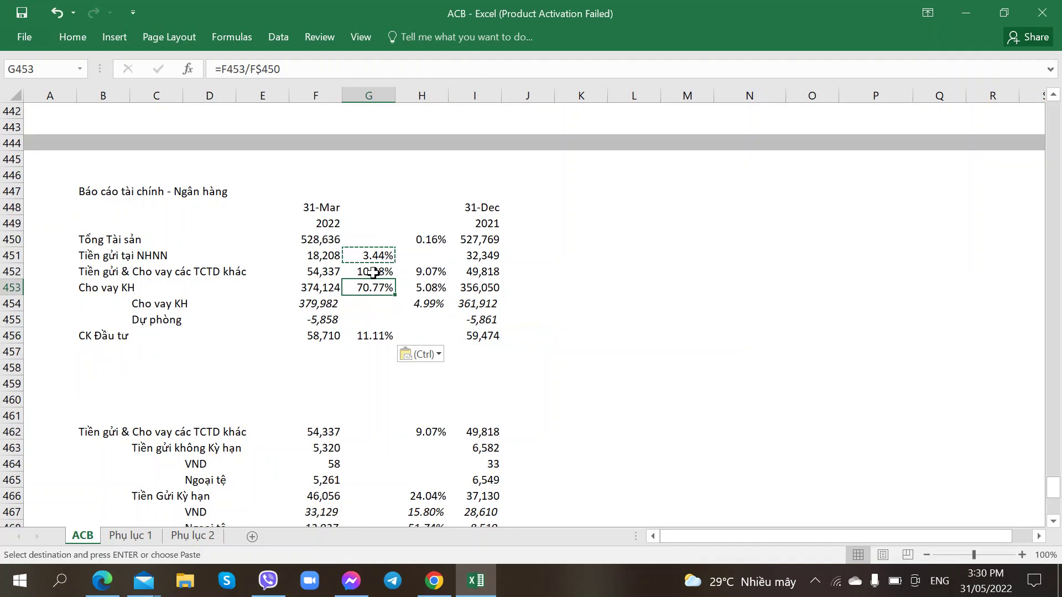
{"action": "left_click", "coordinate": [372, 271]}
{"action": "left_click", "coordinate": [374, 338]}
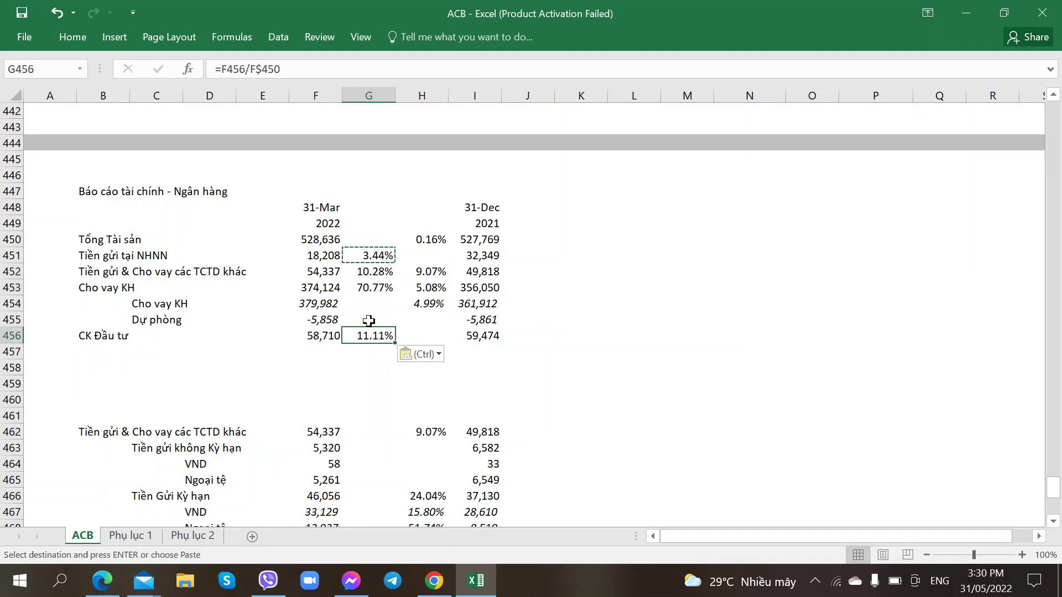
Step: Copy the share formulas in G451:G456 to J451:J456 for the 31-Dec 2021 figures
{"action": "left_click", "coordinate": [375, 277]}
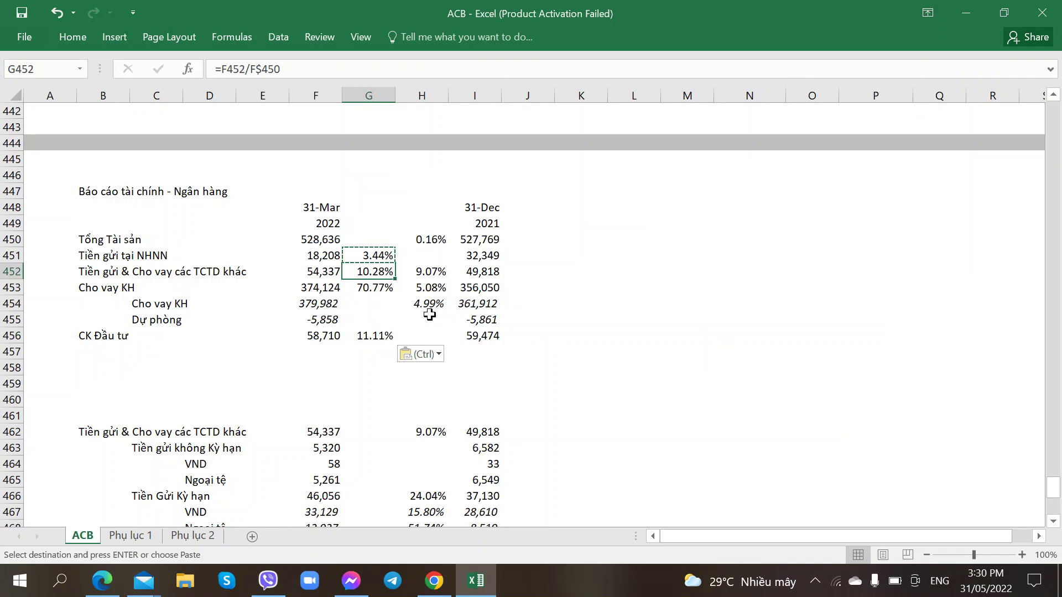
{"action": "key", "text": "Up"}
{"action": "key", "text": "shift+Down"}
{"action": "key", "text": "shift+Down"}
{"action": "key", "text": "shift+Down"}
{"action": "key", "text": "shift+Down"}
{"action": "key", "text": "shift+Down"}
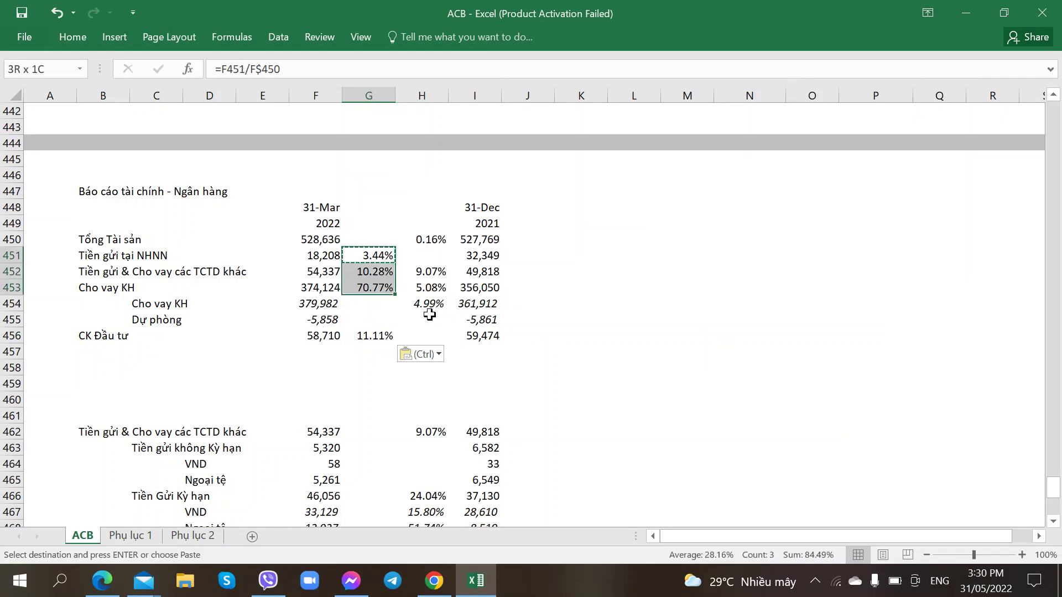
{"action": "key", "text": "ctrl+c"}
{"action": "key", "text": "Right"}
{"action": "key", "text": "Right"}
{"action": "key", "text": "Right"}
{"action": "key", "text": "Right"}
{"action": "key", "text": "Right"}
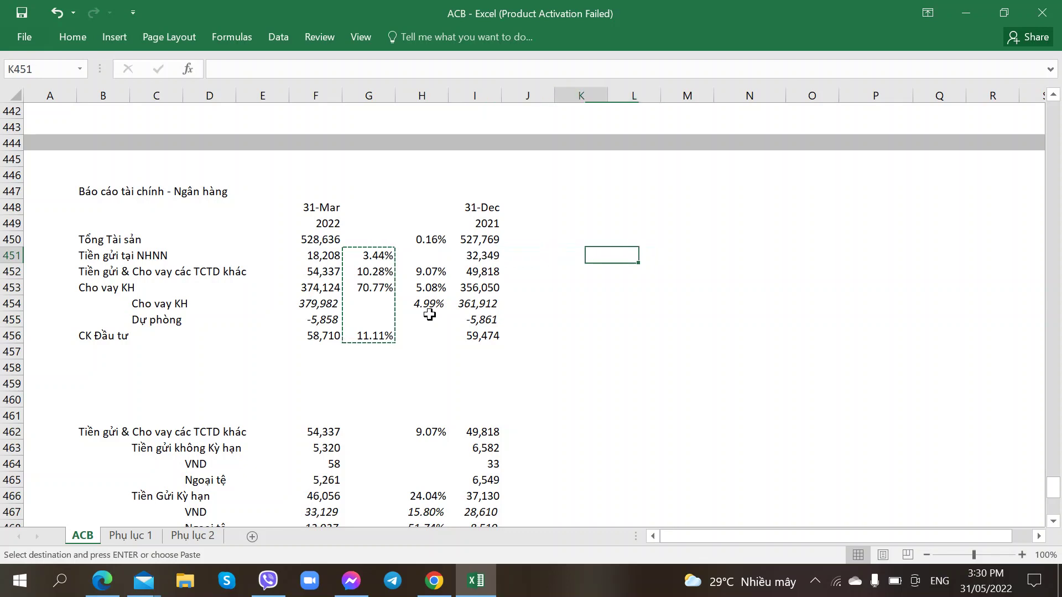
{"action": "key", "text": "Left"}
{"action": "key", "text": "Left"}
{"action": "key", "text": "ctrl+v"}
{"action": "key", "text": "Right"}
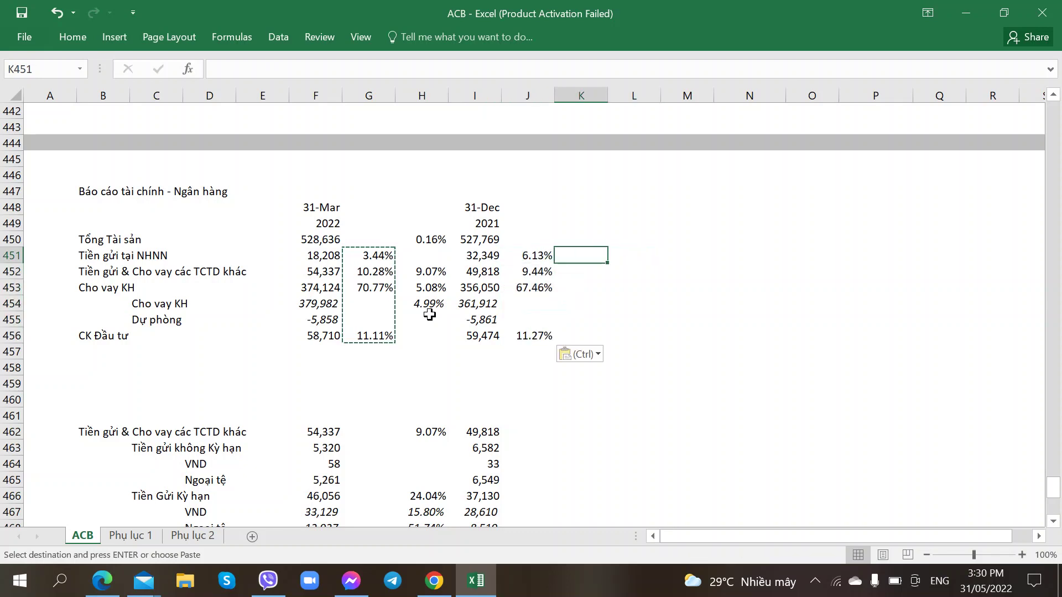
Step: Compare the customer-loan share of total assets at 31-Dec 2021 with the share at 31-Mar 2022
{"action": "key", "text": "Left"}
{"action": "key", "text": "Down"}
{"action": "key", "text": "Down"}
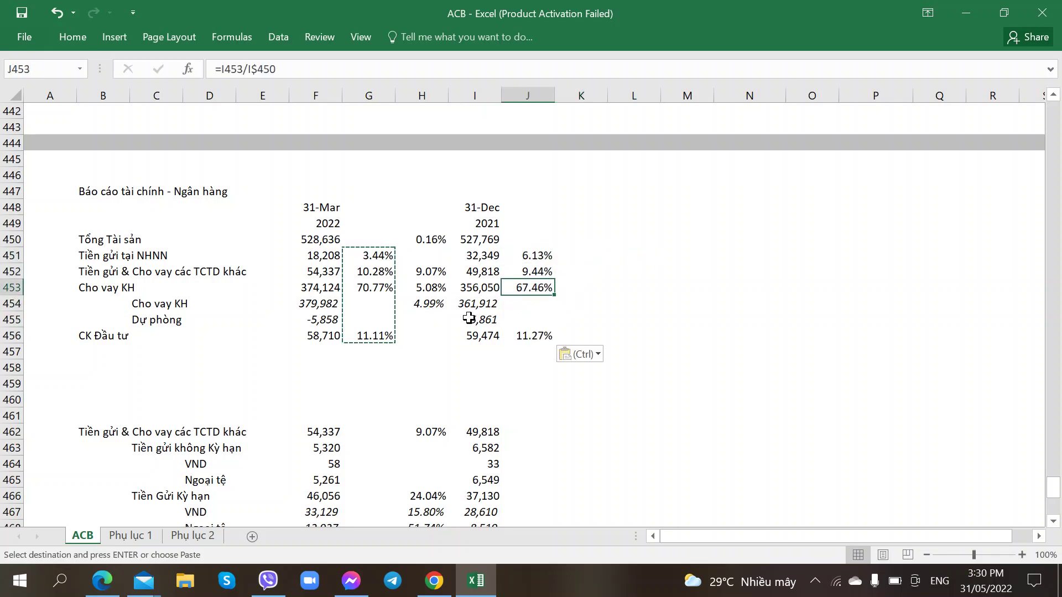
{"action": "left_click", "coordinate": [374, 289]}
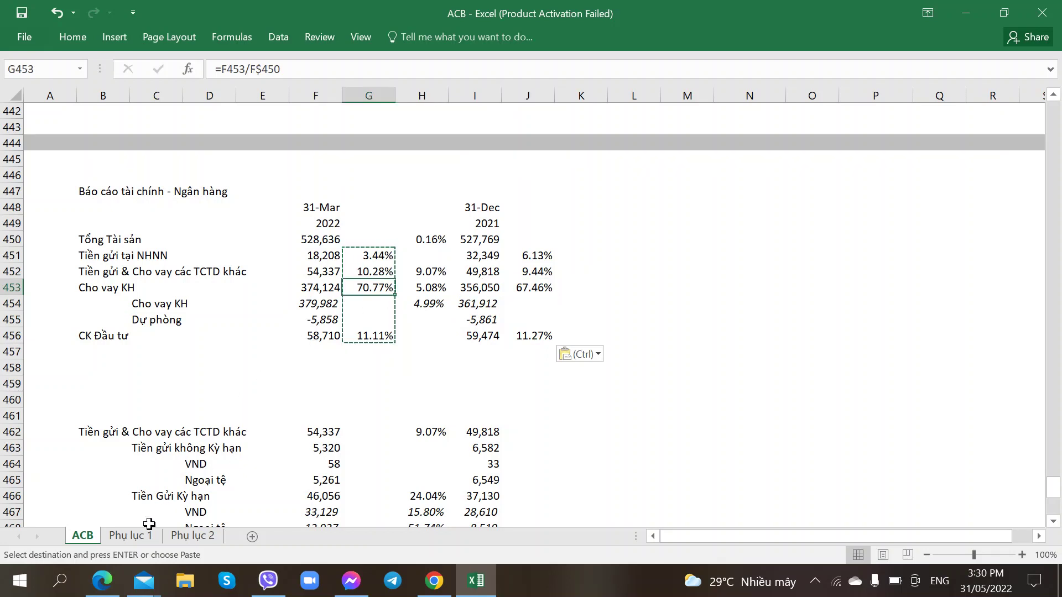
Step: Open the Phụ lục 1 sheet and find ACB's rows in the bank comparison table
{"action": "left_click", "coordinate": [133, 536]}
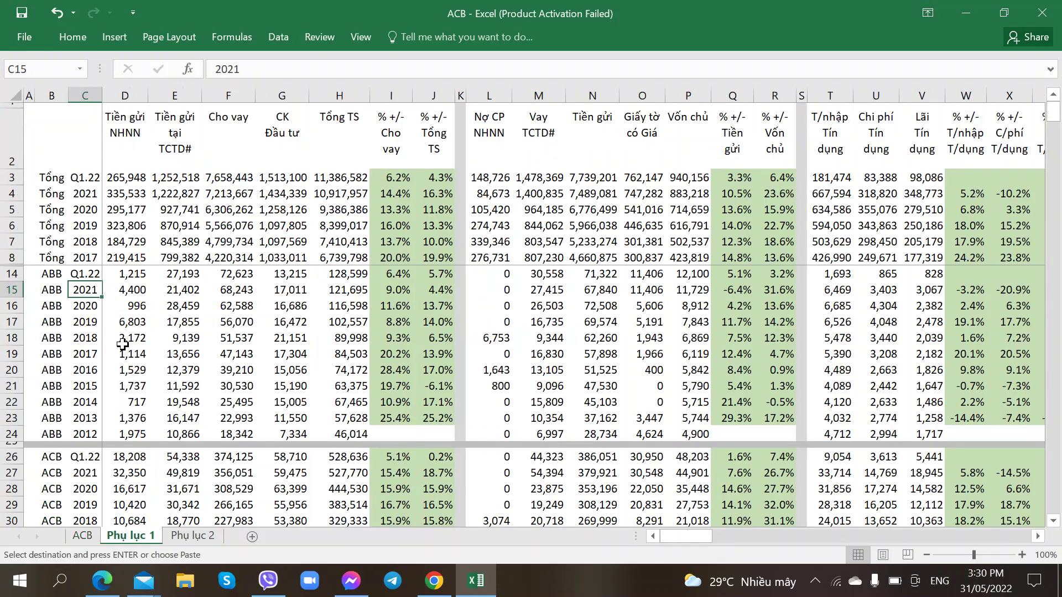
{"action": "scroll", "coordinate": [125, 359], "scroll_direction": "down", "scroll_amount": 3}
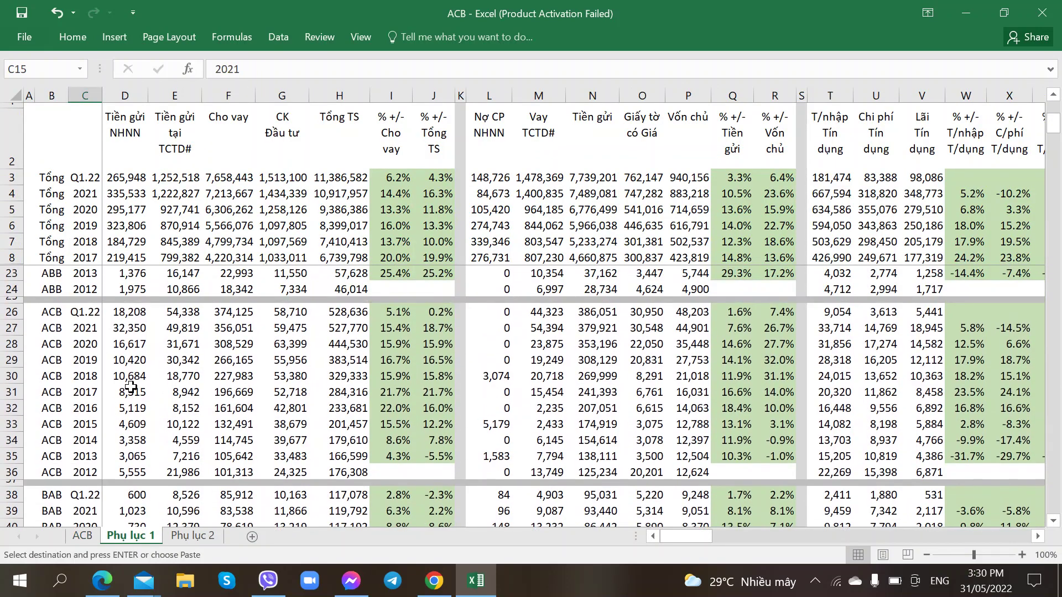
{"action": "left_click", "coordinate": [137, 327]}
{"action": "key", "text": "Right"}
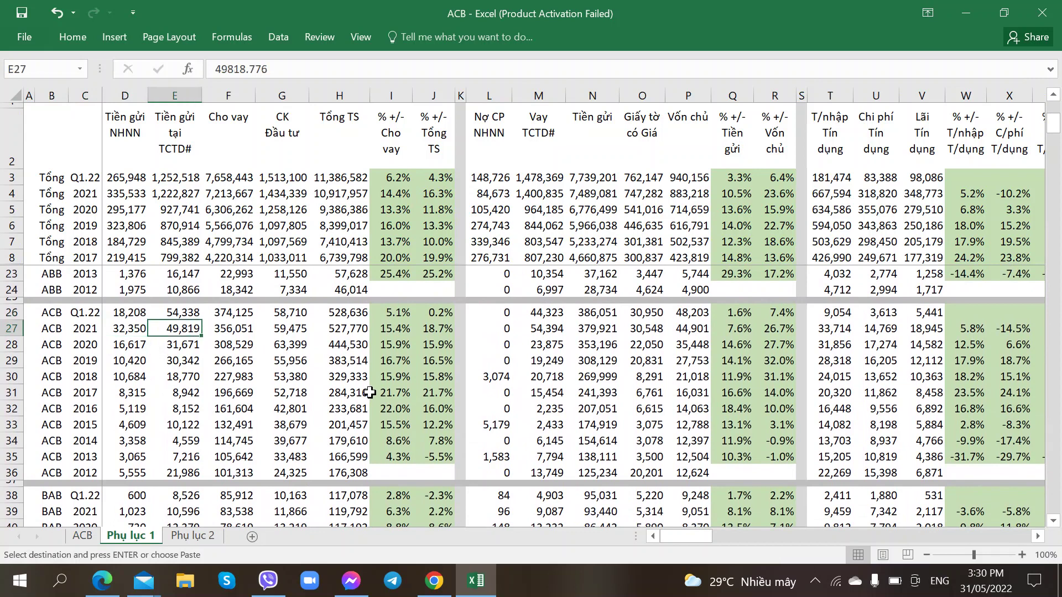
Step: Review ACB's Q1.22 row across the asset, funding and credit income columns
{"action": "key", "text": "Up"}
{"action": "key", "text": "Right"}
{"action": "key", "text": "Right"}
{"action": "key", "text": "Right"}
{"action": "key", "text": "Right"}
{"action": "key", "text": "Right"}
{"action": "key", "text": "Right"}
{"action": "key", "text": "Right"}
{"action": "key", "text": "Right"}
{"action": "key", "text": "Right"}
{"action": "key", "text": "Right"}
{"action": "key", "text": "Right"}
{"action": "key", "text": "Right"}
{"action": "key", "text": "Right"}
{"action": "key", "text": "Right"}
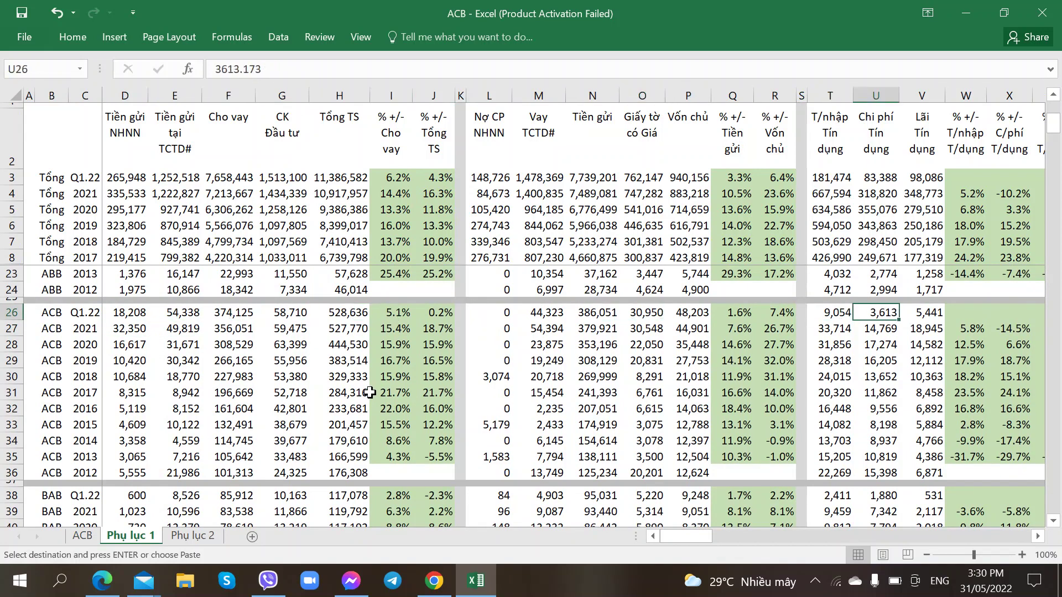
{"action": "key", "text": "Left"}
{"action": "key", "text": "Left"}
{"action": "key", "text": "Left"}
{"action": "key", "text": "Left"}
{"action": "key", "text": "Left"}
{"action": "key", "text": "Left"}
{"action": "key", "text": "Left"}
{"action": "key", "text": "Left"}
{"action": "key", "text": "Left"}
{"action": "key", "text": "Left"}
{"action": "key", "text": "Left"}
{"action": "key", "text": "Left"}
{"action": "key", "text": "Left"}
{"action": "key", "text": "Left"}
{"action": "key", "text": "Left"}
{"action": "key", "text": "Left"}
{"action": "key", "text": "Left"}
{"action": "key", "text": "Left"}
{"action": "key", "text": "Left"}
{"action": "key", "text": "Left"}
{"action": "key", "text": "Right"}
{"action": "key", "text": "Right"}
{"action": "key", "text": "Right"}
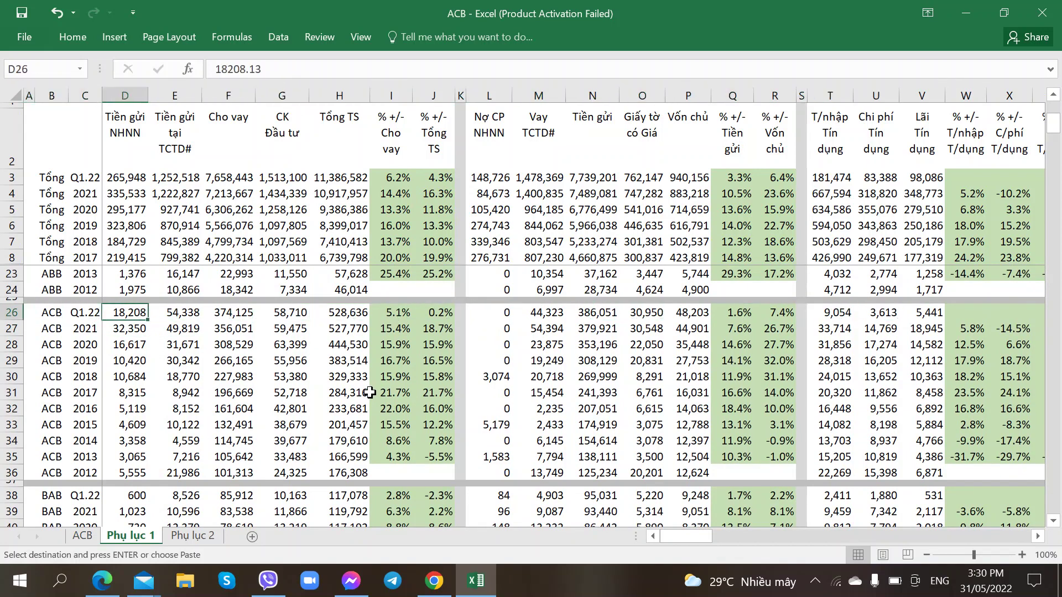
{"action": "key", "text": "Right"}
{"action": "key", "text": "Right"}
{"action": "key", "text": "Right"}
{"action": "key", "text": "Right"}
{"action": "key", "text": "Right"}
{"action": "key", "text": "Right"}
{"action": "key", "text": "Right"}
{"action": "key", "text": "Right"}
{"action": "key", "text": "Right"}
{"action": "key", "text": "Right"}
{"action": "key", "text": "Right"}
{"action": "key", "text": "Right"}
{"action": "key", "text": "Right"}
{"action": "key", "text": "Right"}
{"action": "key", "text": "Right"}
{"action": "key", "text": "Right"}
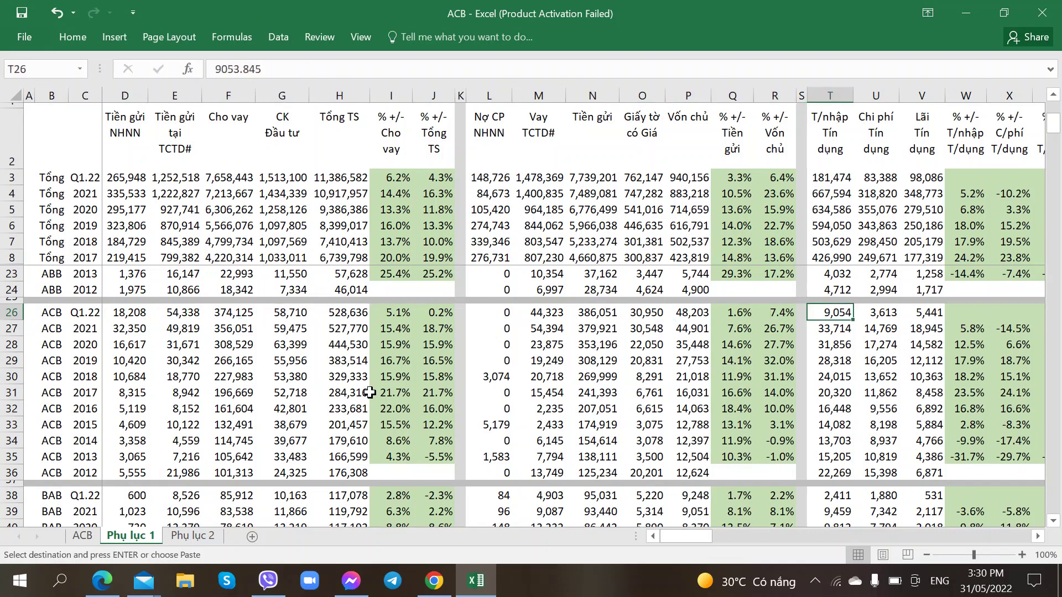
{"action": "key", "text": "Left"}
{"action": "key", "text": "Left"}
{"action": "key", "text": "Left"}
{"action": "key", "text": "Left"}
{"action": "key", "text": "Left"}
{"action": "key", "text": "Left"}
{"action": "key", "text": "Left"}
{"action": "key", "text": "Left"}
{"action": "key", "text": "Left"}
{"action": "key", "text": "Left"}
{"action": "key", "text": "Left"}
{"action": "key", "text": "Right"}
{"action": "key", "text": "Right"}
{"action": "key", "text": "Right"}
{"action": "key", "text": "Right"}
{"action": "key", "text": "Right"}
{"action": "key", "text": "Right"}
{"action": "key", "text": "Right"}
{"action": "key", "text": "Right"}
{"action": "key", "text": "Right"}
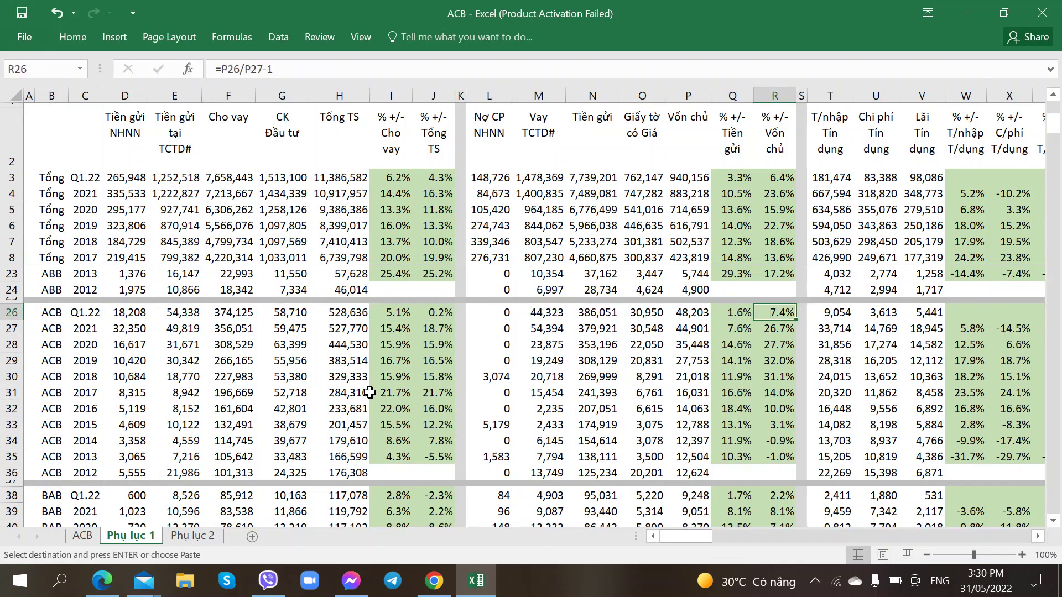
{"action": "key", "text": "Left"}
{"action": "key", "text": "Left"}
{"action": "key", "text": "Left"}
{"action": "key", "text": "Left"}
{"action": "key", "text": "Left"}
{"action": "key", "text": "Left"}
{"action": "key", "text": "Left"}
{"action": "key", "text": "Left"}
{"action": "key", "text": "Left"}
{"action": "key", "text": "Left"}
{"action": "key", "text": "Left"}
{"action": "key", "text": "Left"}
{"action": "key", "text": "Left"}
{"action": "key", "text": "Left"}
{"action": "key", "text": "Left"}
{"action": "key", "text": "Left"}
{"action": "key", "text": "Left"}
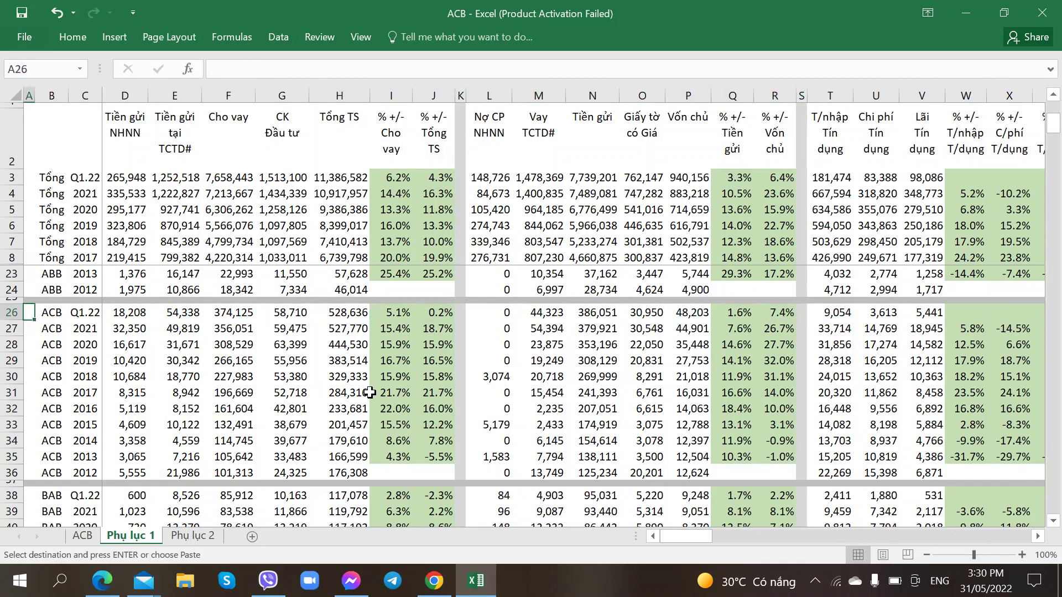
Step: Compare Q1.22 loan growth for the whole banking sector with ACB's, and check ACB's total asset growth
{"action": "left_click", "coordinate": [392, 179]}
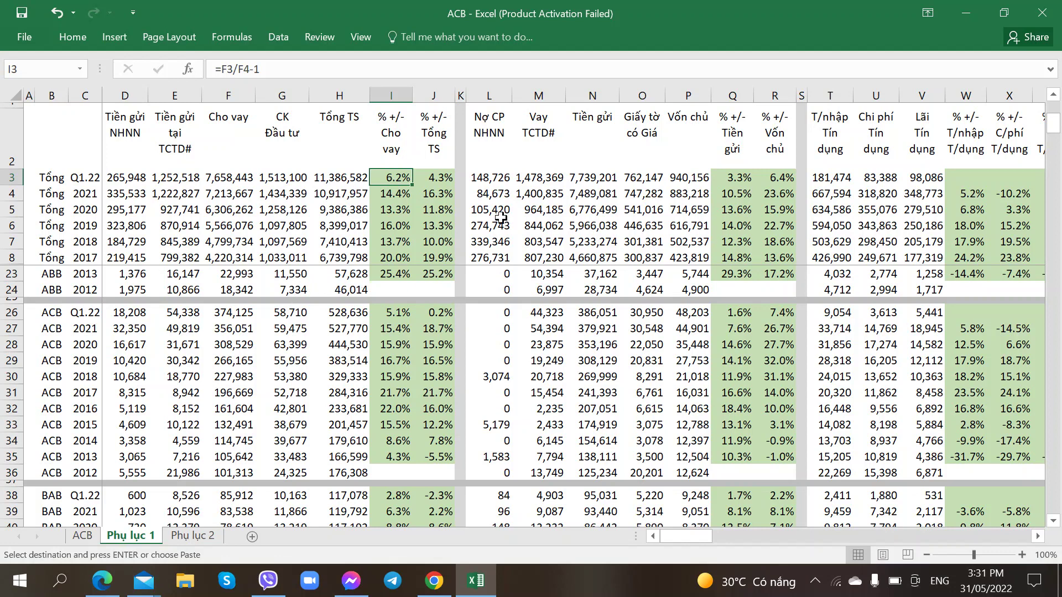
{"action": "left_click", "coordinate": [387, 313]}
{"action": "left_click", "coordinate": [442, 318]}
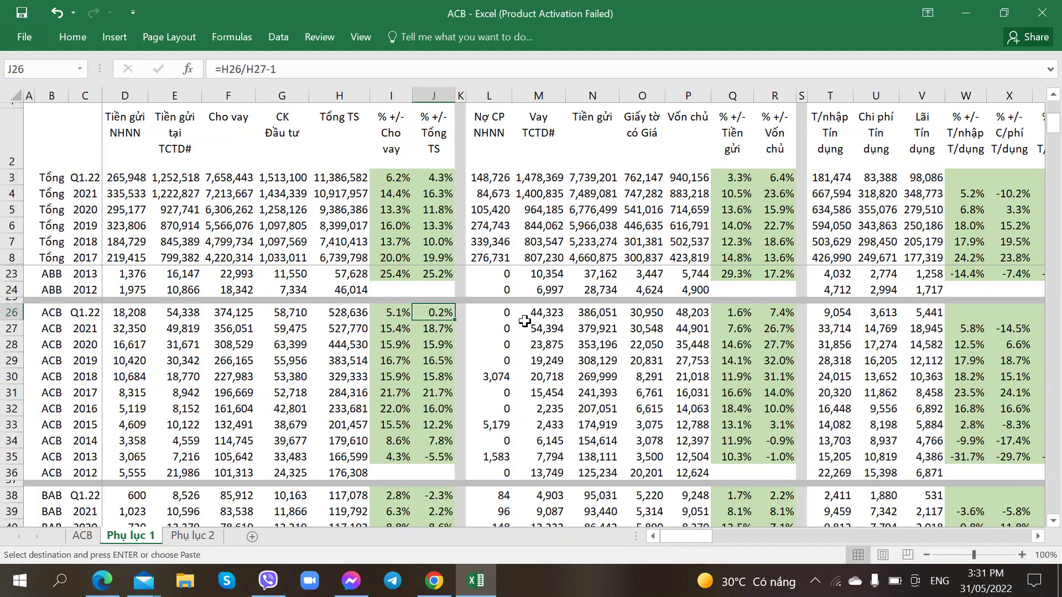
Step: Compare ACB's Q1.22 deposit growth with the whole sector's, and check ACB's equity growth
{"action": "left_click", "coordinate": [718, 313]}
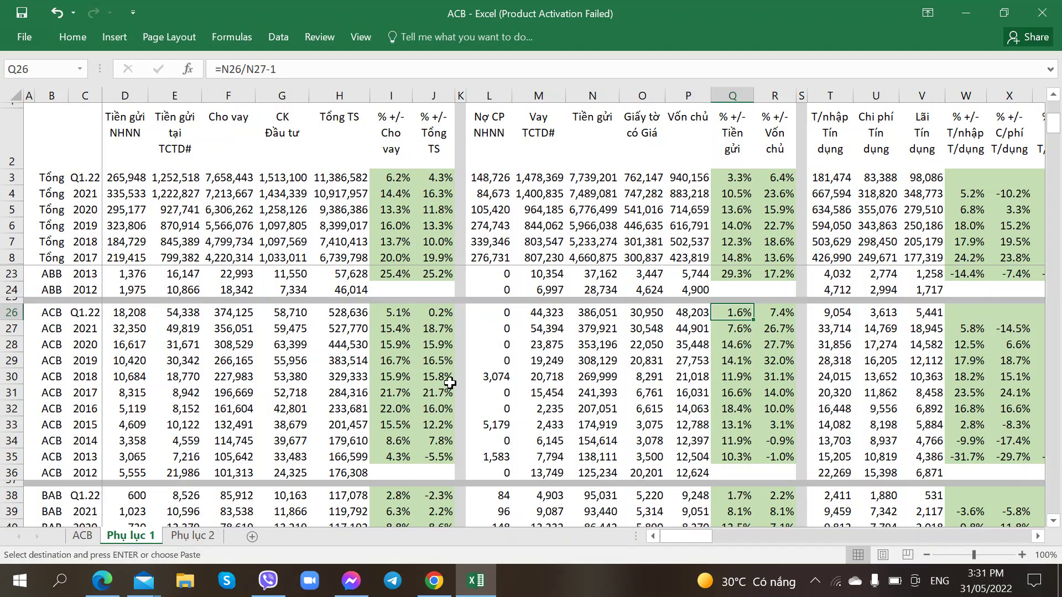
{"action": "left_click", "coordinate": [744, 176]}
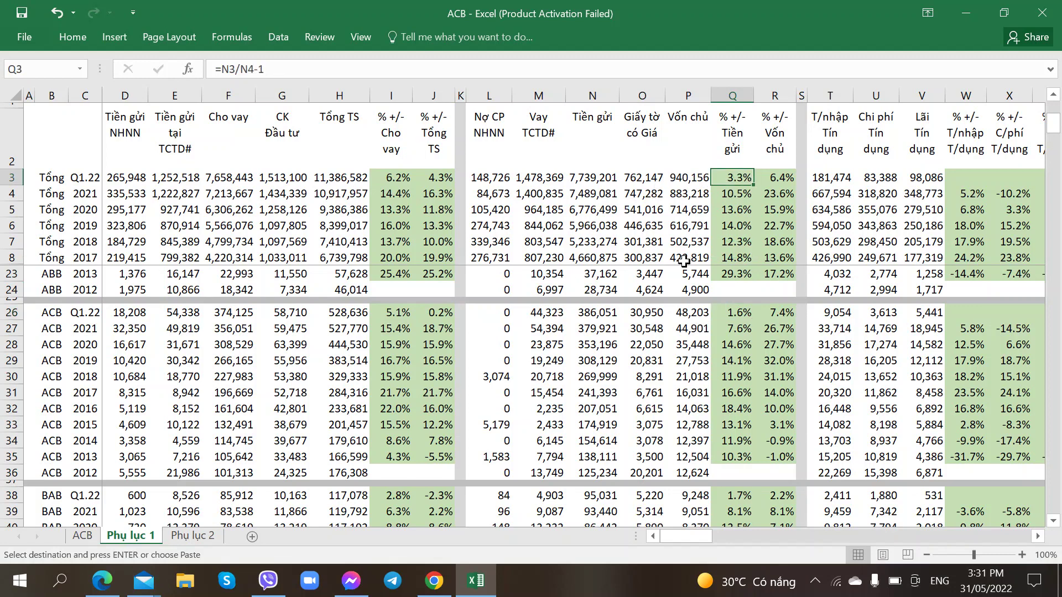
{"action": "left_click", "coordinate": [773, 312]}
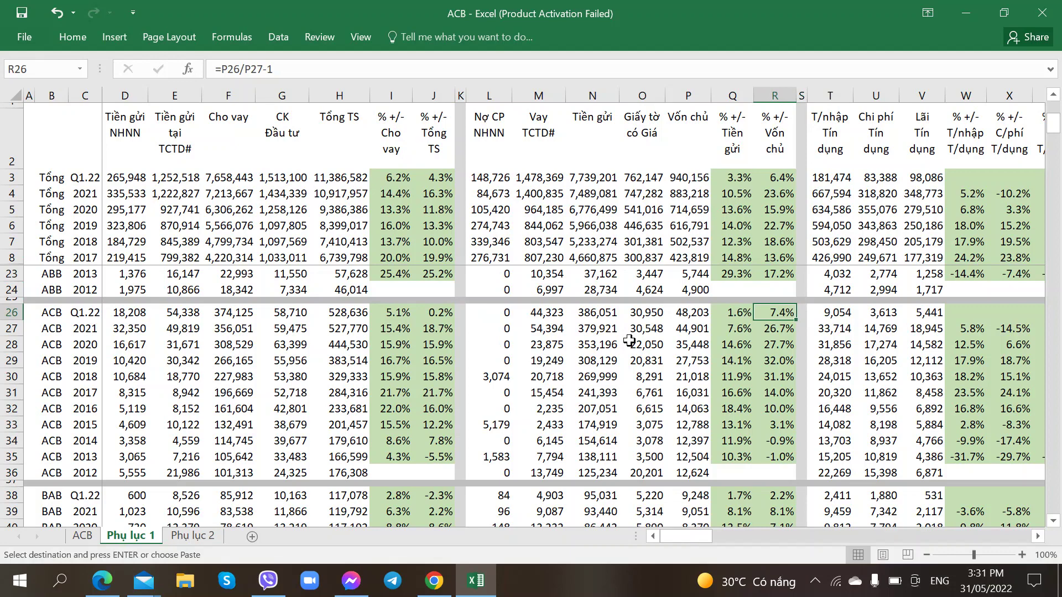
Step: Review ACB's Q1.22 credit income, credit margin, and service and other income columns through to operating income
{"action": "key", "text": "Right"}
{"action": "key", "text": "Right"}
{"action": "key", "text": "Right"}
{"action": "key", "text": "Right"}
{"action": "key", "text": "Right"}
{"action": "key", "text": "Right"}
{"action": "key", "text": "Right"}
{"action": "key", "text": "Right"}
{"action": "key", "text": "Right"}
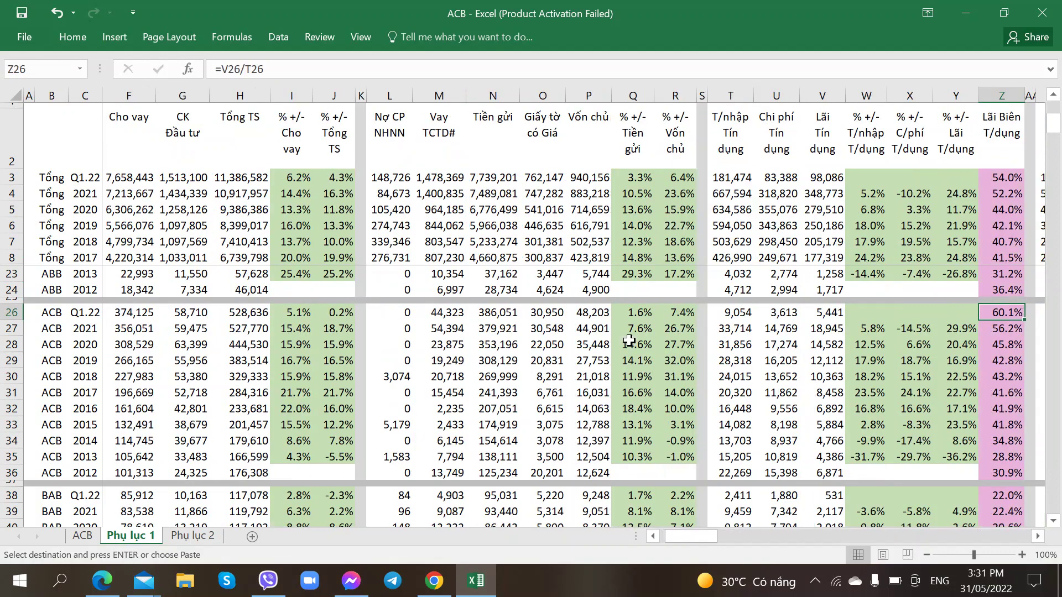
{"action": "key", "text": "Right"}
{"action": "key", "text": "Right"}
{"action": "key", "text": "Right"}
{"action": "key", "text": "Right"}
{"action": "key", "text": "Right"}
{"action": "key", "text": "Right"}
{"action": "key", "text": "Right"}
{"action": "key", "text": "Right"}
{"action": "key", "text": "Right"}
{"action": "key", "text": "Right"}
{"action": "key", "text": "Right"}
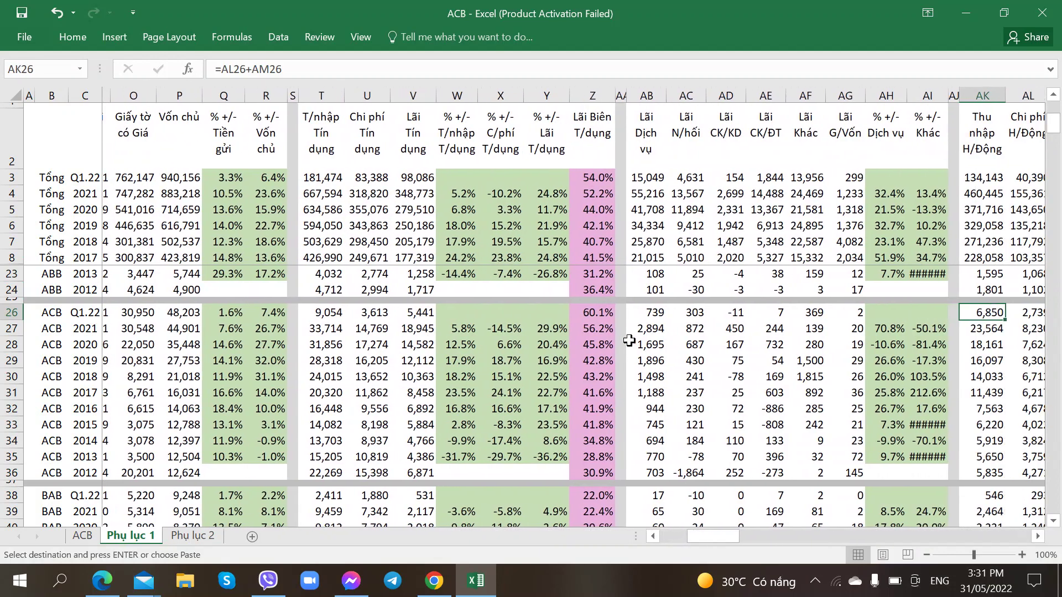
Step: Examine ACB's Q1.22 operating expenses, net profit margin and provision cost columns
{"action": "key", "text": "Right"}
{"action": "key", "text": "Right"}
{"action": "key", "text": "Right"}
{"action": "key", "text": "Right"}
{"action": "key", "text": "Right"}
{"action": "key", "text": "Right"}
{"action": "key", "text": "Right"}
{"action": "key", "text": "Right"}
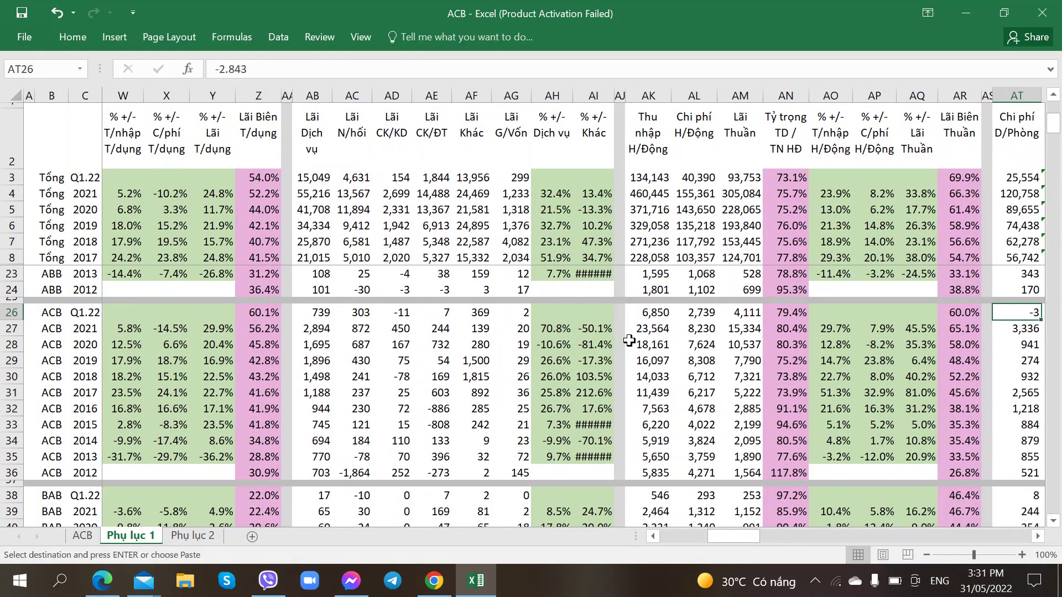
{"action": "key", "text": "Right"}
{"action": "key", "text": "Right"}
{"action": "key", "text": "Left"}
{"action": "key", "text": "Left"}
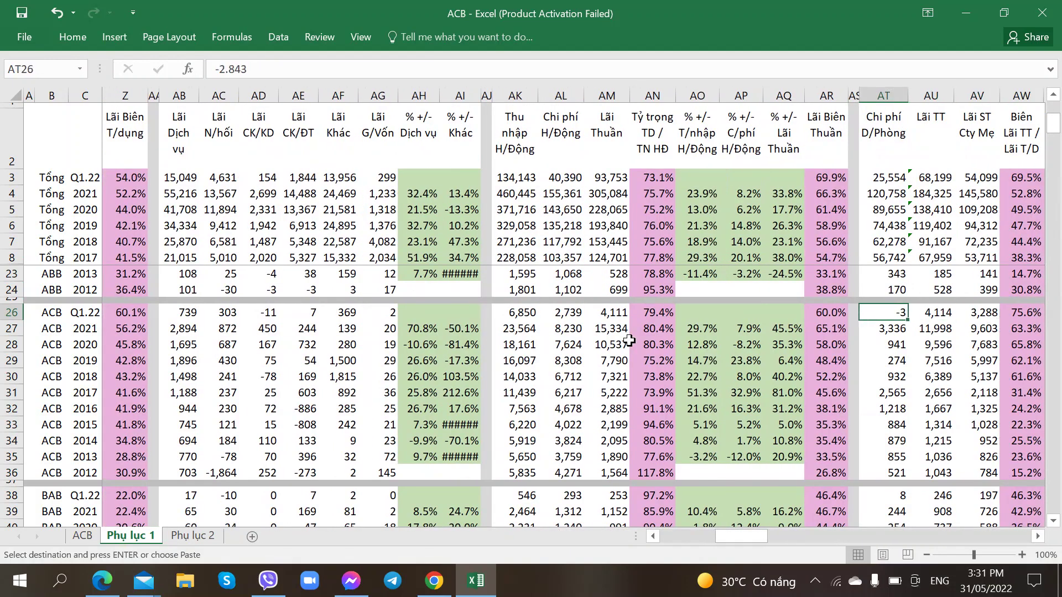
{"action": "key", "text": "Left"}
{"action": "key", "text": "Left"}
{"action": "key", "text": "Right"}
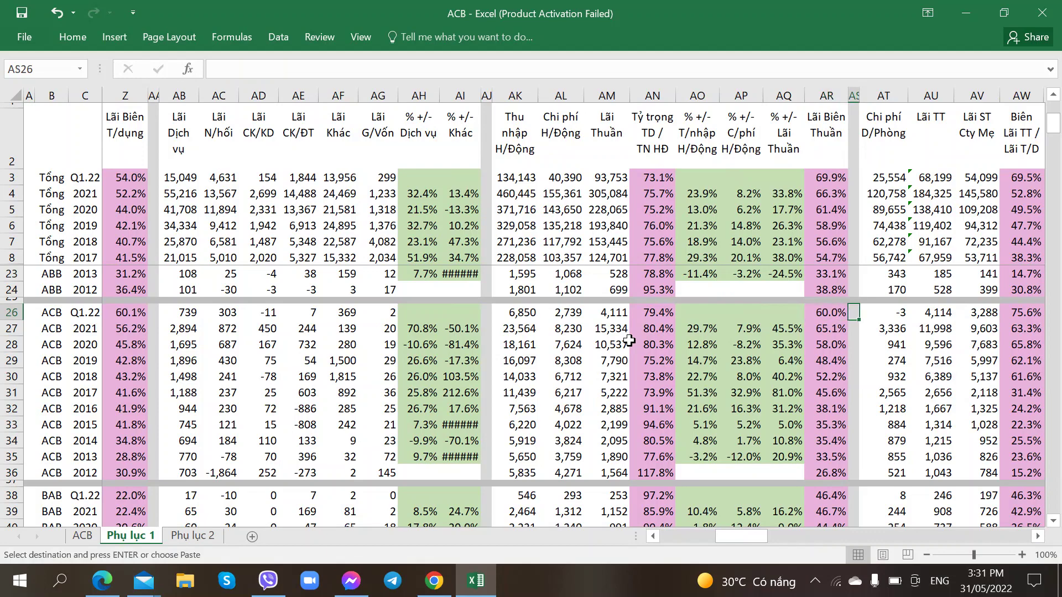
{"action": "key", "text": "Left"}
Step: Review ACB's Q1.22 pre-tax and after-tax profit, profit margins, and average equity and asset columns
{"action": "key", "text": "Right"}
{"action": "key", "text": "Right"}
{"action": "key", "text": "Right"}
{"action": "key", "text": "Right"}
{"action": "key", "text": "Right"}
{"action": "key", "text": "Right"}
{"action": "key", "text": "Right"}
{"action": "key", "text": "Right"}
{"action": "key", "text": "Right"}
{"action": "key", "text": "Right"}
{"action": "key", "text": "Right"}
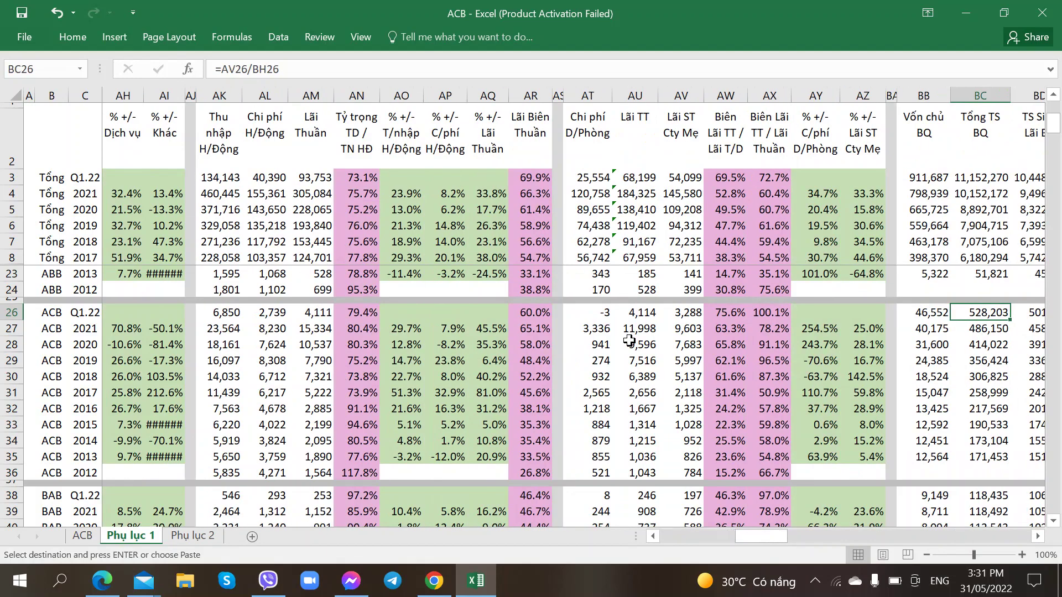
{"action": "key", "text": "Left"}
{"action": "key", "text": "Left"}
{"action": "key", "text": "Left"}
{"action": "key", "text": "Left"}
{"action": "key", "text": "Left"}
{"action": "key", "text": "Left"}
{"action": "key", "text": "Left"}
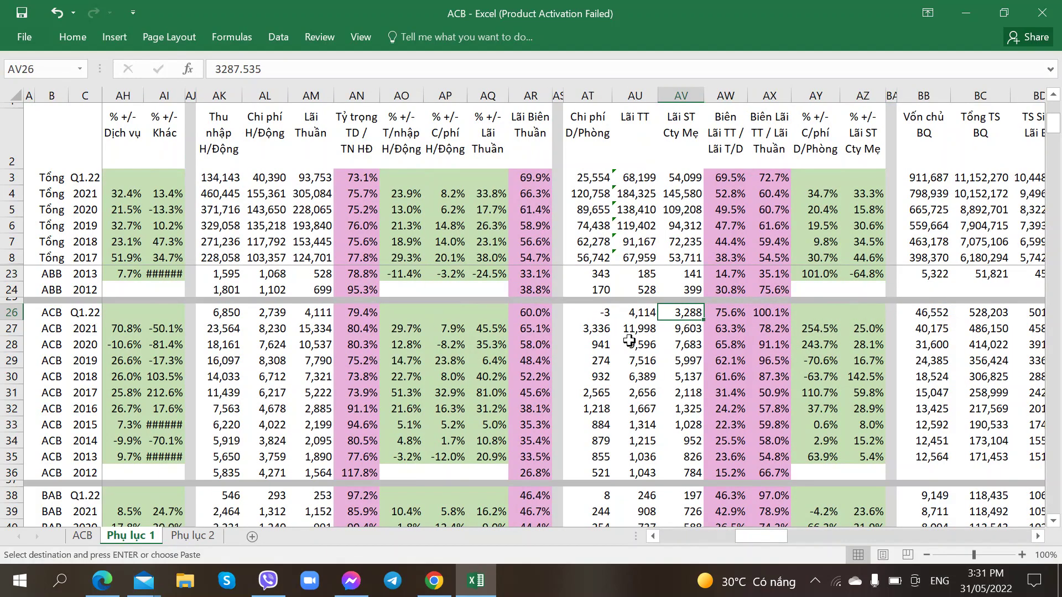
Step: Go back along ACB's Q1.22 row to its bank and period labels, rechecking the income and balance columns
{"action": "key", "text": "Left"}
{"action": "key", "text": "Left"}
{"action": "key", "text": "Left"}
{"action": "key", "text": "Left"}
{"action": "key", "text": "Left"}
{"action": "key", "text": "Left"}
{"action": "key", "text": "Left"}
{"action": "key", "text": "Left"}
{"action": "key", "text": "Left"}
{"action": "key", "text": "Left"}
{"action": "key", "text": "Left"}
{"action": "key", "text": "Left"}
{"action": "key", "text": "Left"}
{"action": "key", "text": "Left"}
{"action": "key", "text": "Left"}
{"action": "key", "text": "Left"}
{"action": "key", "text": "Left"}
{"action": "key", "text": "Left"}
{"action": "key", "text": "Left"}
{"action": "key", "text": "Left"}
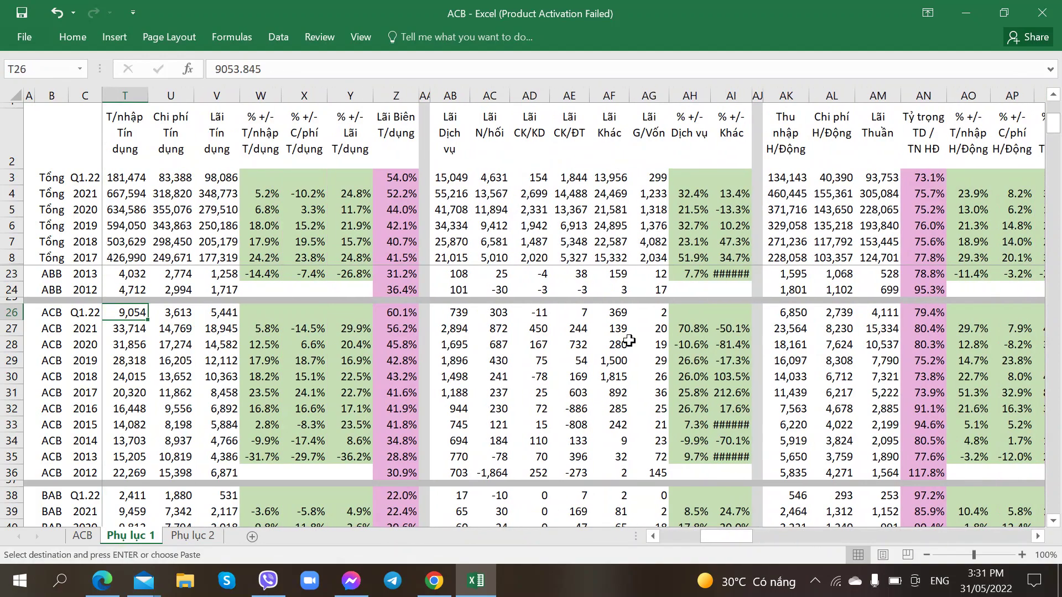
{"action": "key", "text": "Left"}
{"action": "key", "text": "Left"}
{"action": "key", "text": "Left"}
{"action": "key", "text": "Left"}
{"action": "key", "text": "Left"}
{"action": "key", "text": "Left"}
{"action": "key", "text": "Left"}
{"action": "key", "text": "Left"}
{"action": "key", "text": "Left"}
{"action": "key", "text": "Left"}
{"action": "key", "text": "Left"}
{"action": "key", "text": "Left"}
{"action": "key", "text": "Left"}
{"action": "key", "text": "Left"}
{"action": "key", "text": "Left"}
{"action": "key", "text": "Left"}
{"action": "key", "text": "Left"}
{"action": "key", "text": "Left"}
{"action": "key", "text": "Left"}
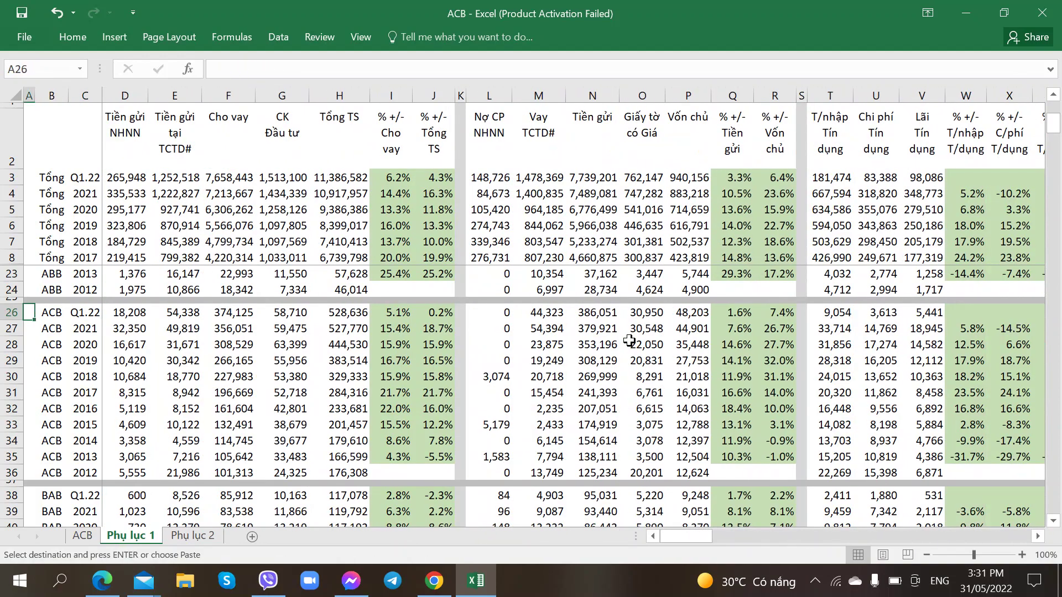
{"action": "key", "text": "Right"}
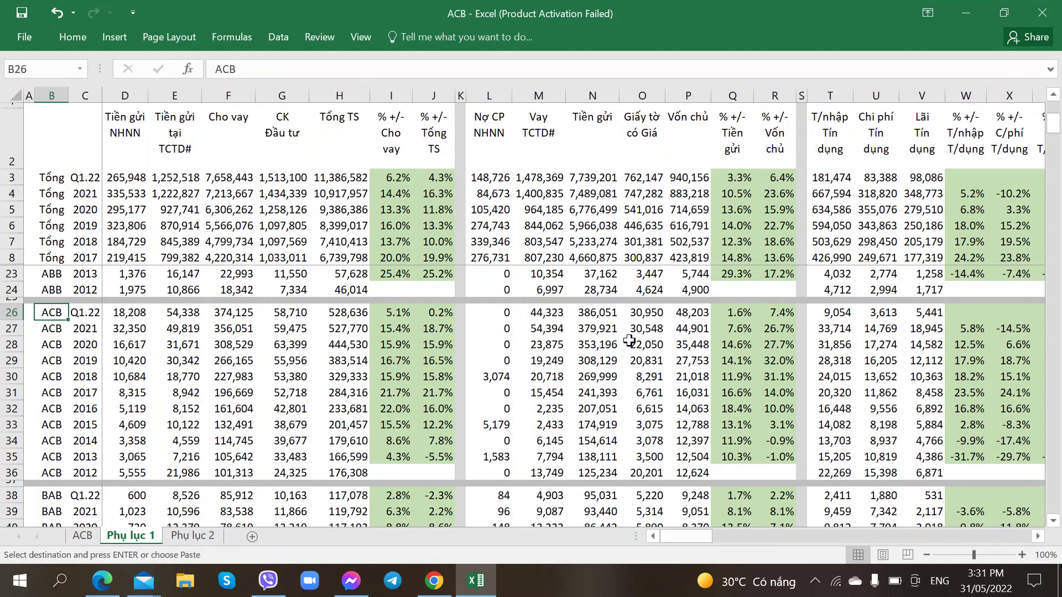
{"action": "key", "text": "Right"}
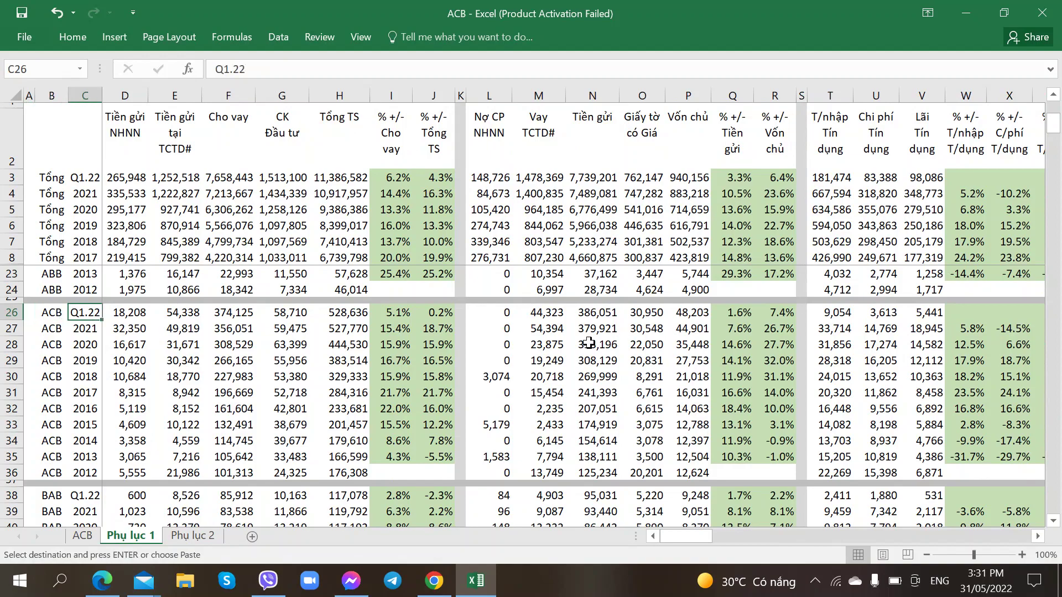
Step: Scan ACB's Q1.22 row from the period label across the balance, growth and income columns to provision cost
{"action": "key", "text": "Right"}
{"action": "key", "text": "Right"}
{"action": "key", "text": "Right"}
{"action": "key", "text": "Right"}
{"action": "key", "text": "Right"}
{"action": "key", "text": "Right"}
{"action": "key", "text": "Right"}
{"action": "key", "text": "Right"}
{"action": "key", "text": "Right"}
{"action": "key", "text": "Right"}
{"action": "key", "text": "Right"}
{"action": "key", "text": "Right"}
{"action": "key", "text": "Right"}
{"action": "key", "text": "Right"}
{"action": "key", "text": "Right"}
{"action": "key", "text": "Right"}
{"action": "key", "text": "Right"}
{"action": "key", "text": "Right"}
{"action": "key", "text": "Right"}
{"action": "key", "text": "Right"}
{"action": "key", "text": "Right"}
{"action": "key", "text": "Right"}
{"action": "key", "text": "Right"}
{"action": "key", "text": "Right"}
{"action": "key", "text": "Right"}
{"action": "key", "text": "Right"}
{"action": "key", "text": "Right"}
{"action": "key", "text": "Right"}
{"action": "key", "text": "Right"}
{"action": "key", "text": "Right"}
{"action": "key", "text": "Right"}
{"action": "key", "text": "Right"}
{"action": "key", "text": "Right"}
{"action": "key", "text": "Right"}
{"action": "key", "text": "Right"}
{"action": "key", "text": "Right"}
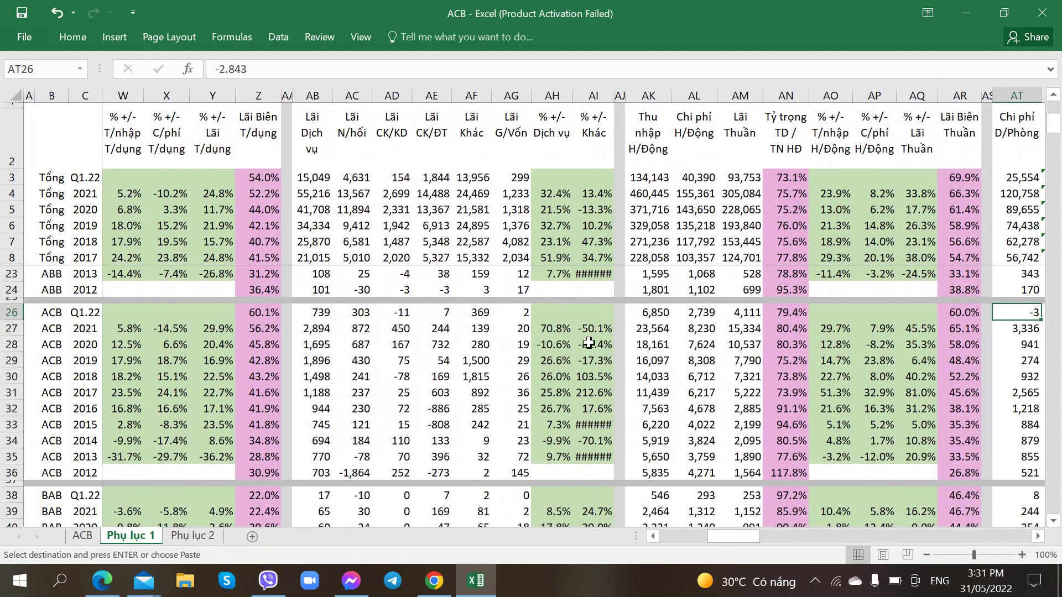
Step: Review ACB's Q1.22 profit and profit margin columns through to average equity, assets and interest-bearing liabilities
{"action": "key", "text": "Right"}
{"action": "key", "text": "Right"}
{"action": "key", "text": "Right"}
{"action": "key", "text": "Right"}
{"action": "key", "text": "Right"}
{"action": "key", "text": "Right"}
{"action": "key", "text": "Right"}
{"action": "key", "text": "Right"}
{"action": "key", "text": "Right"}
{"action": "key", "text": "Right"}
{"action": "key", "text": "Right"}
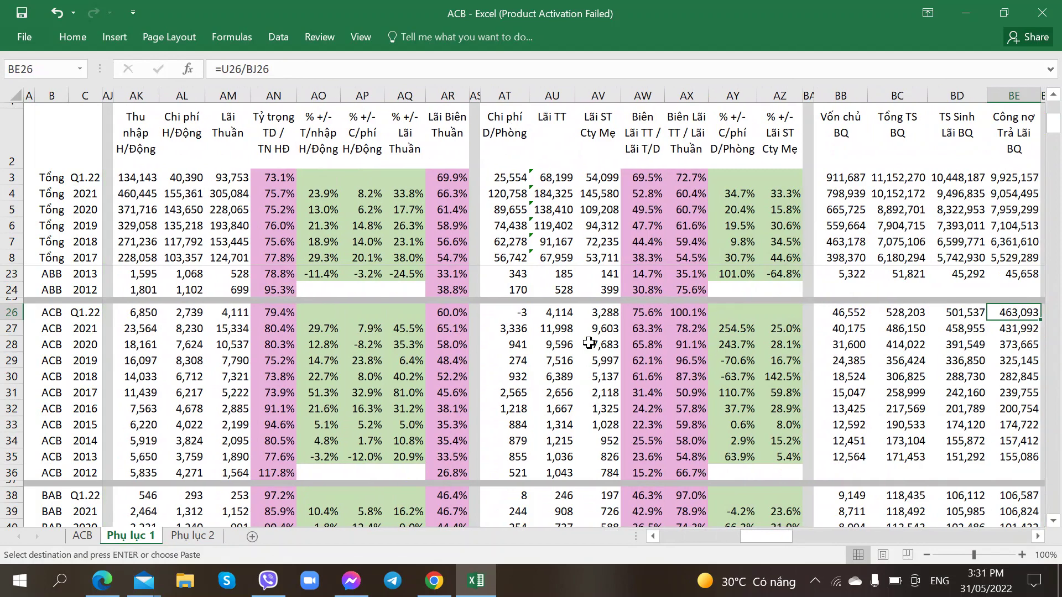
Step: Look over ACB's Q1.22 ROAE, ROAA, YEA, COF and NIM ratios and the neighbouring interbank deposit and loan group columns
{"action": "key", "text": "Right"}
{"action": "key", "text": "Right"}
{"action": "key", "text": "Right"}
{"action": "key", "text": "Right"}
{"action": "key", "text": "Right"}
{"action": "key", "text": "Right"}
{"action": "key", "text": "Right"}
{"action": "key", "text": "Right"}
{"action": "key", "text": "Right"}
{"action": "key", "text": "Right"}
{"action": "key", "text": "Right"}
{"action": "key", "text": "Right"}
{"action": "key", "text": "Right"}
{"action": "key", "text": "Right"}
{"action": "key", "text": "Right"}
{"action": "key", "text": "Right"}
{"action": "key", "text": "Left"}
{"action": "key", "text": "Left"}
{"action": "key", "text": "Left"}
{"action": "key", "text": "Left"}
{"action": "key", "text": "Left"}
{"action": "key", "text": "Left"}
{"action": "key", "text": "Left"}
{"action": "key", "text": "Left"}
{"action": "key", "text": "Left"}
{"action": "key", "text": "Left"}
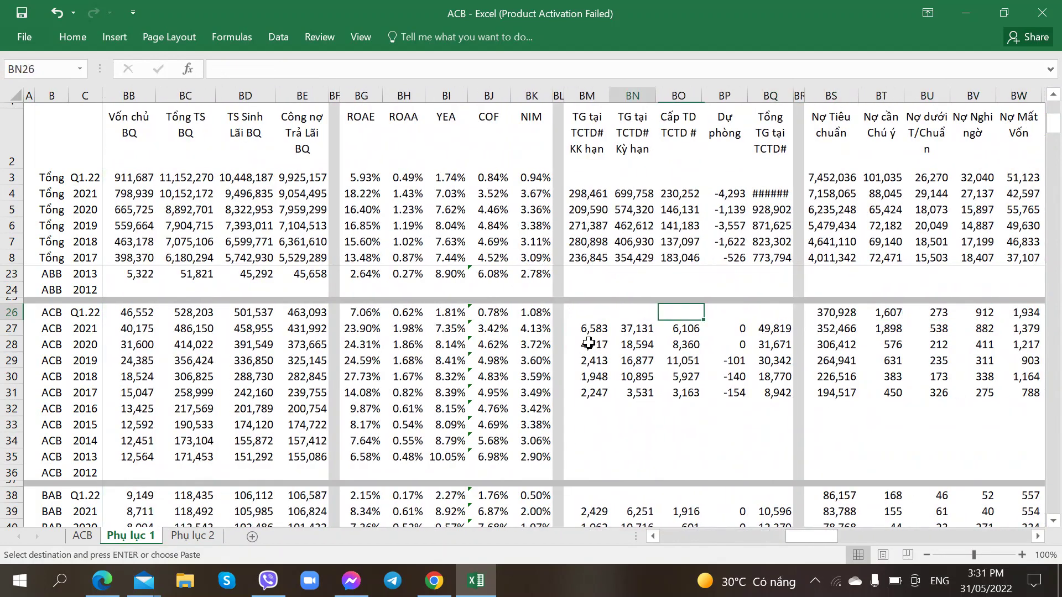
Step: Compare ACB's NIM for Q1.22 and 2021, and check its Q1.22 YEA and COF
{"action": "left_click", "coordinate": [542, 312]}
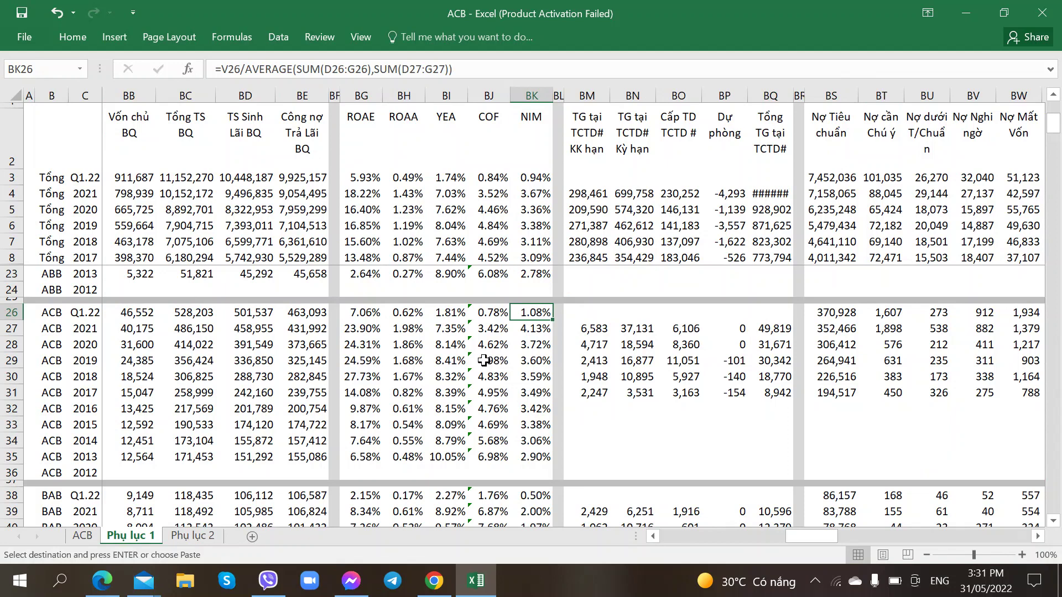
{"action": "left_click", "coordinate": [528, 329]}
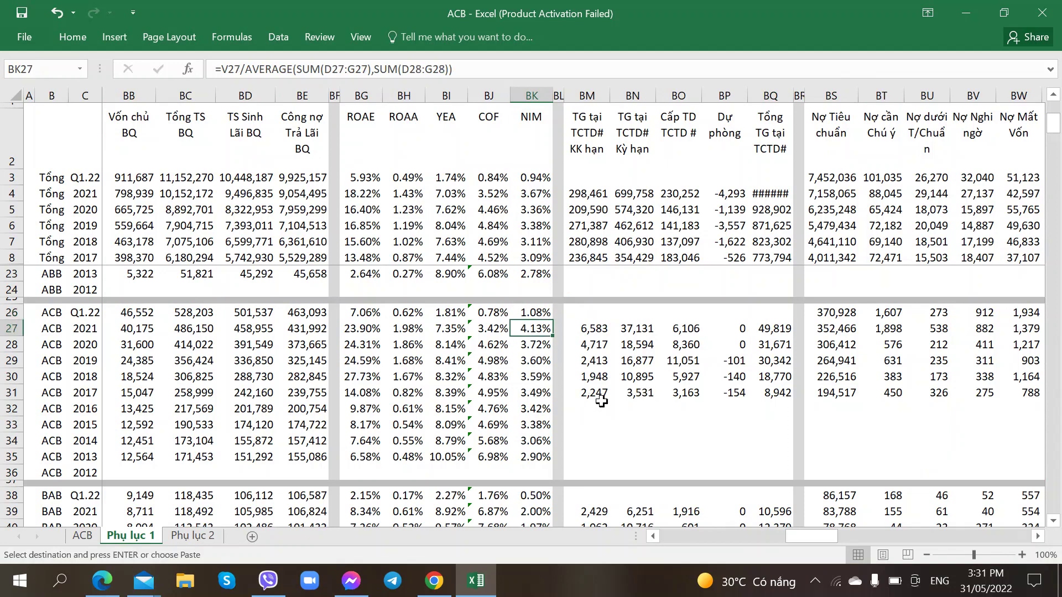
{"action": "left_click", "coordinate": [540, 314]}
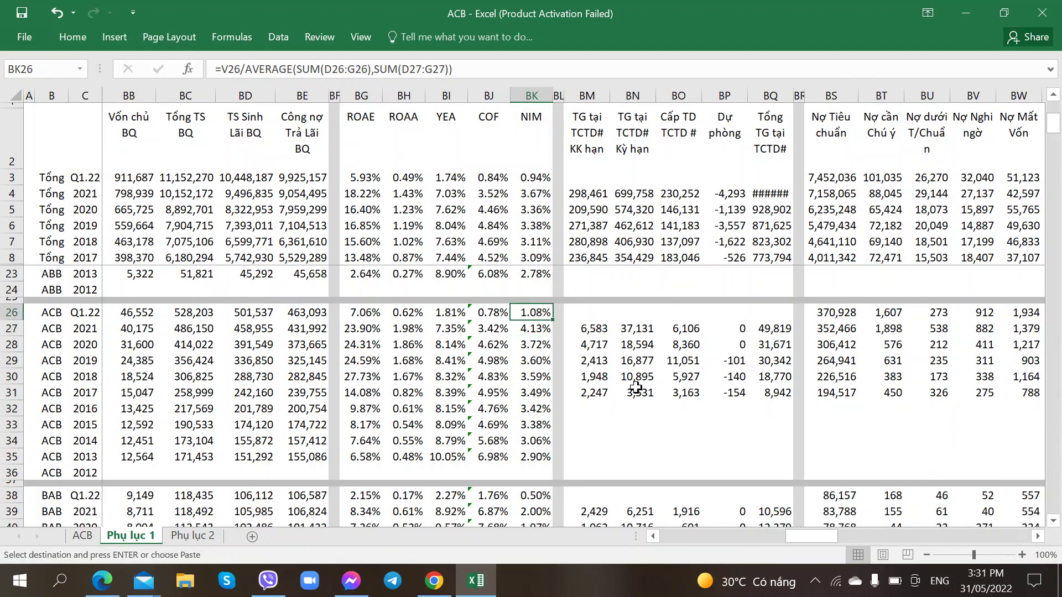
{"action": "left_click", "coordinate": [446, 314]}
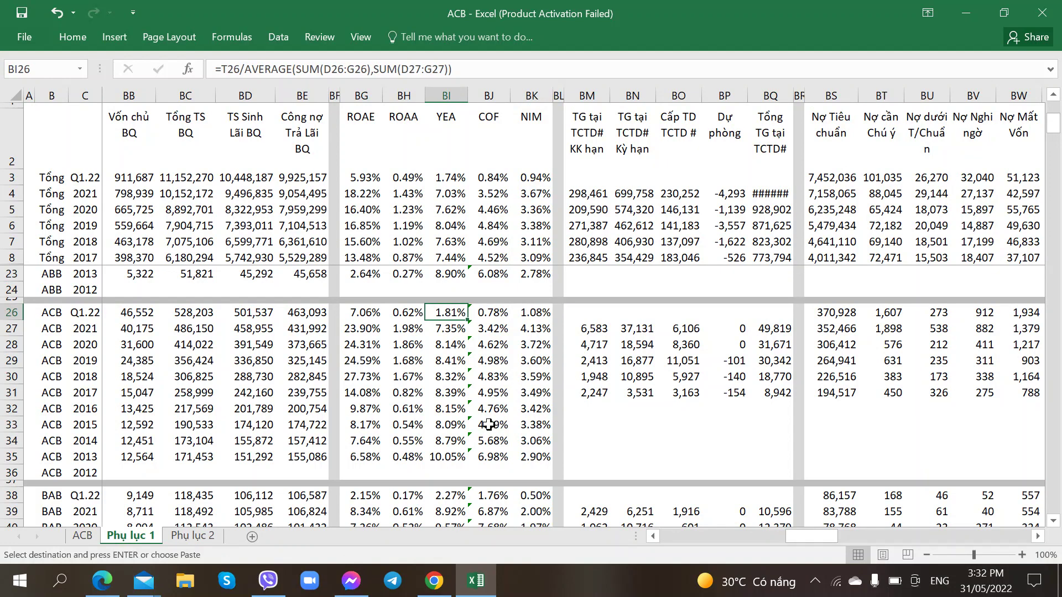
{"action": "left_click", "coordinate": [495, 314]}
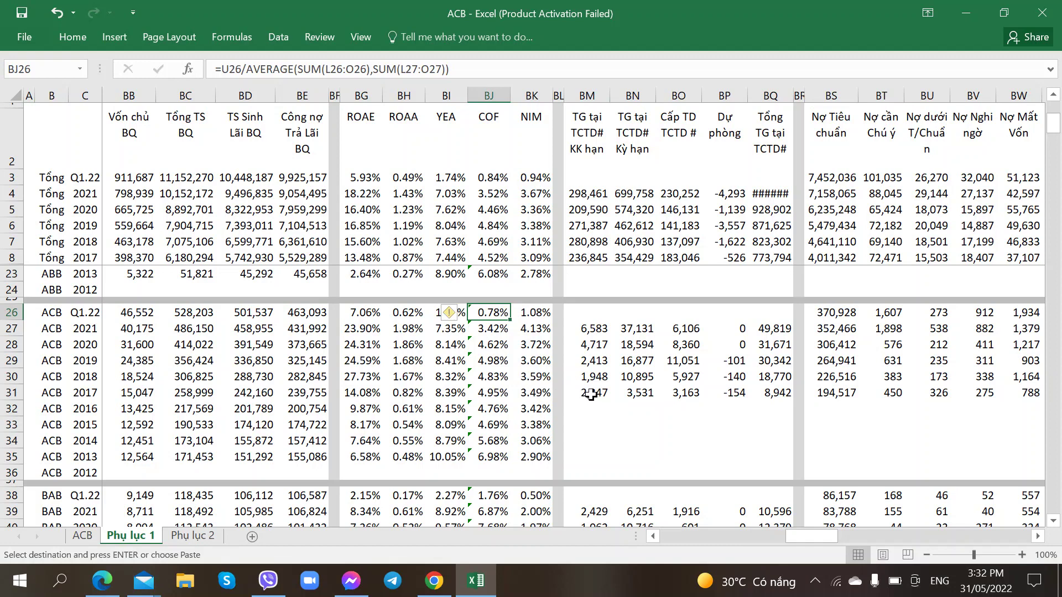
Step: Review ACB's Q1.22 loan classification columns, total loans and NPL ratio through to overdue debt and general provision
{"action": "key", "text": "Right"}
{"action": "key", "text": "Right"}
{"action": "key", "text": "Right"}
{"action": "key", "text": "Right"}
{"action": "key", "text": "Right"}
{"action": "key", "text": "Right"}
{"action": "key", "text": "Right"}
{"action": "key", "text": "Right"}
{"action": "key", "text": "Right"}
{"action": "key", "text": "Right"}
{"action": "key", "text": "Right"}
{"action": "key", "text": "Right"}
{"action": "key", "text": "Right"}
{"action": "key", "text": "Right"}
{"action": "key", "text": "Right"}
{"action": "key", "text": "Right"}
{"action": "key", "text": "Right"}
{"action": "key", "text": "Right"}
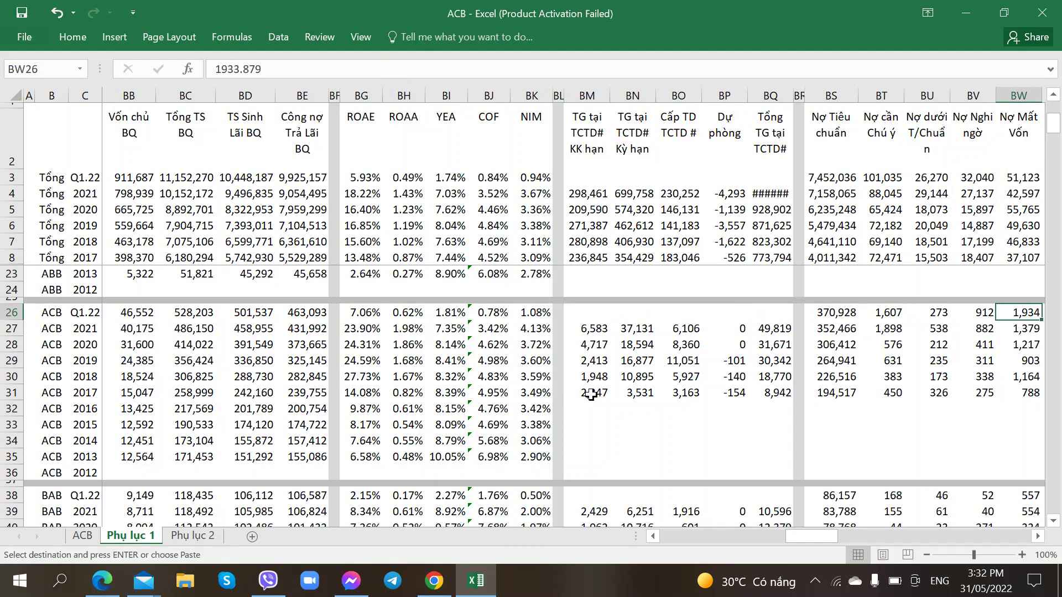
{"action": "key", "text": "Right"}
{"action": "key", "text": "Left"}
{"action": "key", "text": "Left"}
{"action": "key", "text": "Left"}
{"action": "key", "text": "Left"}
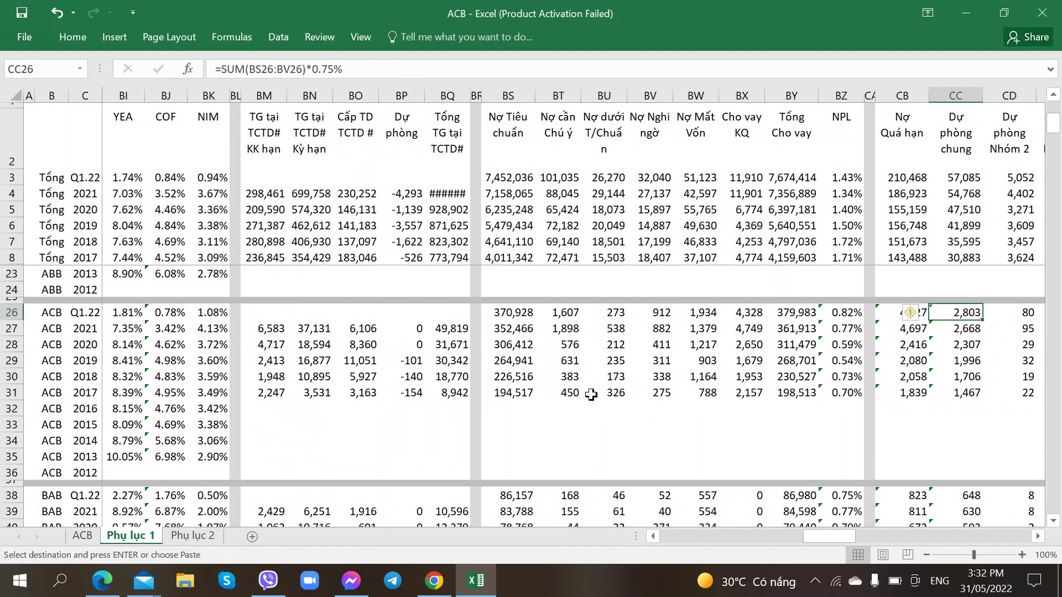
Step: Go back along ACB's Q1.22 row toward the profitability ratios and return to the standard and special-mention loan columns
{"action": "key", "text": "Left"}
{"action": "key", "text": "Left"}
{"action": "key", "text": "Left"}
{"action": "key", "text": "Left"}
{"action": "key", "text": "Left"}
{"action": "key", "text": "Left"}
{"action": "key", "text": "Left"}
{"action": "key", "text": "Left"}
{"action": "key", "text": "Left"}
{"action": "key", "text": "Left"}
{"action": "key", "text": "Left"}
{"action": "key", "text": "Left"}
{"action": "key", "text": "Left"}
{"action": "key", "text": "Left"}
{"action": "key", "text": "Left"}
{"action": "key", "text": "Left"}
{"action": "key", "text": "Right"}
{"action": "key", "text": "Right"}
{"action": "key", "text": "Right"}
{"action": "key", "text": "Right"}
{"action": "key", "text": "Right"}
{"action": "key", "text": "Right"}
{"action": "key", "text": "Right"}
{"action": "key", "text": "Right"}
{"action": "key", "text": "Right"}
{"action": "key", "text": "Right"}
{"action": "key", "text": "Right"}
{"action": "key", "text": "Right"}
{"action": "key", "text": "Right"}
{"action": "key", "text": "Right"}
{"action": "key", "text": "Right"}
{"action": "key", "text": "Right"}
{"action": "key", "text": "Right"}
{"action": "key", "text": "Right"}
{"action": "key", "text": "Right"}
{"action": "key", "text": "Right"}
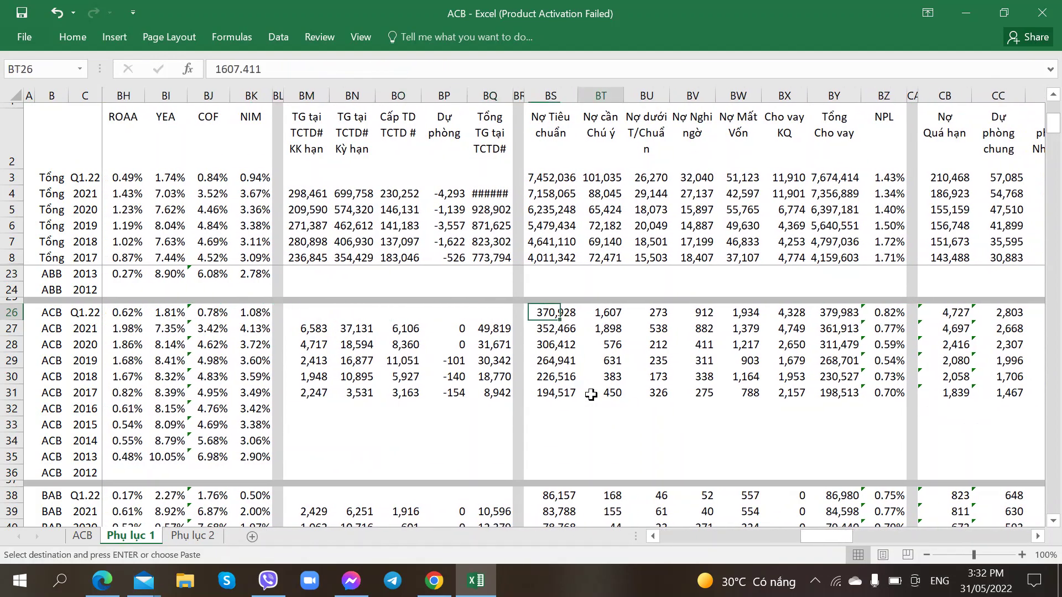
Step: Examine ACB's Q1.22 provisions by debt group and bad debt coverage ratio, and return to its NPL ratio
{"action": "key", "text": "Right"}
{"action": "key", "text": "Right"}
{"action": "key", "text": "Right"}
{"action": "key", "text": "Right"}
{"action": "key", "text": "Right"}
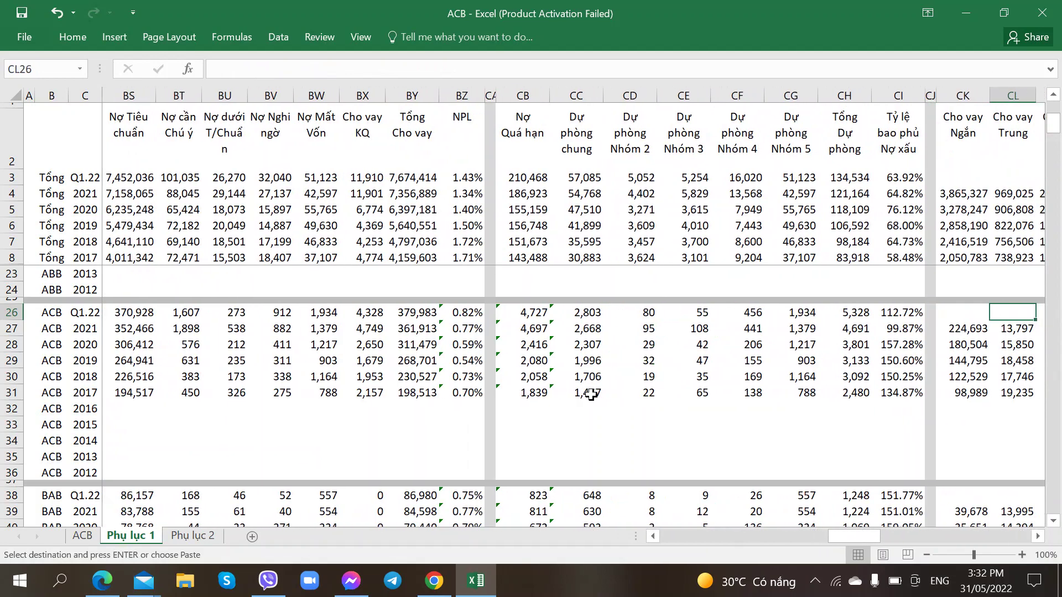
{"action": "key", "text": "Left"}
{"action": "key", "text": "Left"}
{"action": "key", "text": "Left"}
{"action": "key", "text": "Left"}
{"action": "key", "text": "Left"}
{"action": "key", "text": "Left"}
{"action": "key", "text": "Left"}
{"action": "key", "text": "Left"}
{"action": "key", "text": "Left"}
{"action": "key", "text": "Left"}
{"action": "key", "text": "Left"}
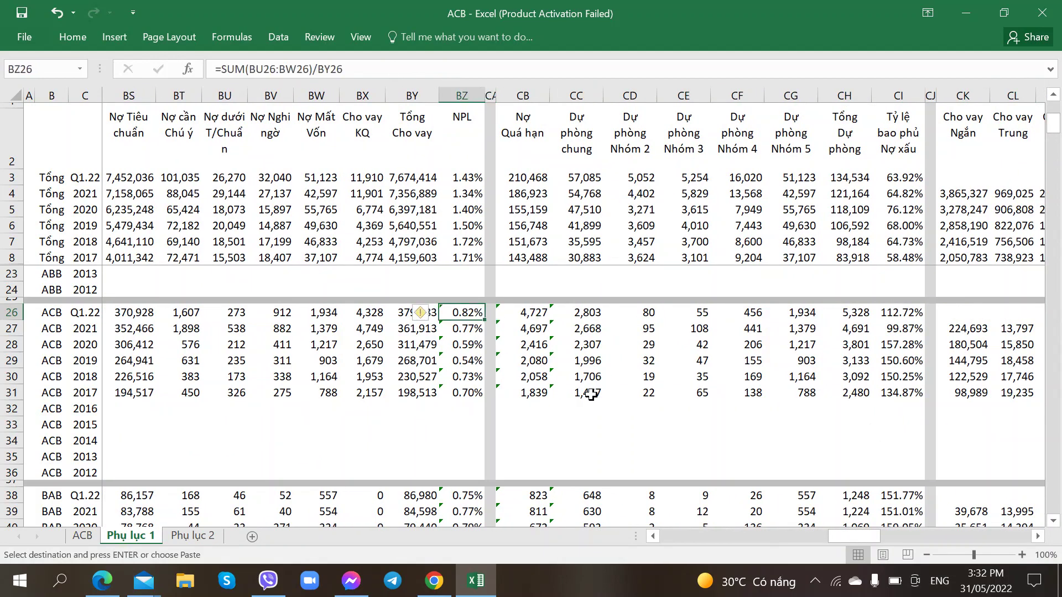
Step: Go along ACB's Q1.22 row from the NPL ratio past provisions, loan terms, investment securities and customer deposits to interbank deposit income
{"action": "key", "text": "Right"}
{"action": "key", "text": "Right"}
{"action": "key", "text": "Right"}
{"action": "key", "text": "Right"}
{"action": "key", "text": "Right"}
{"action": "key", "text": "Right"}
{"action": "key", "text": "Right"}
{"action": "key", "text": "Right"}
{"action": "key", "text": "Right"}
{"action": "key", "text": "Right"}
{"action": "key", "text": "Right"}
{"action": "key", "text": "Right"}
{"action": "key", "text": "Right"}
{"action": "key", "text": "Right"}
{"action": "key", "text": "Right"}
{"action": "key", "text": "Right"}
{"action": "key", "text": "Right"}
{"action": "key", "text": "Right"}
{"action": "key", "text": "Right"}
{"action": "key", "text": "Right"}
{"action": "key", "text": "Right"}
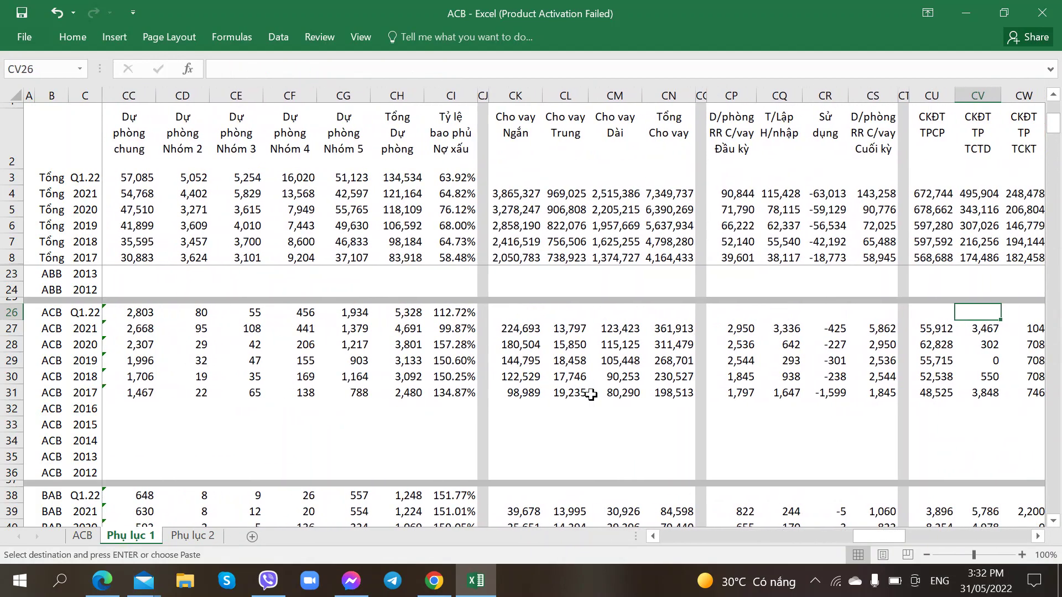
{"action": "key", "text": "Right"}
{"action": "key", "text": "Right"}
{"action": "key", "text": "Right"}
{"action": "key", "text": "Right"}
{"action": "key", "text": "Right"}
{"action": "key", "text": "Right"}
{"action": "key", "text": "Right"}
{"action": "key", "text": "Right"}
{"action": "key", "text": "Right"}
{"action": "key", "text": "Right"}
{"action": "key", "text": "Right"}
{"action": "key", "text": "Right"}
{"action": "key", "text": "Right"}
{"action": "key", "text": "Right"}
{"action": "key", "text": "Right"}
{"action": "key", "text": "Right"}
{"action": "key", "text": "Right"}
{"action": "key", "text": "Right"}
{"action": "key", "text": "Right"}
{"action": "key", "text": "Right"}
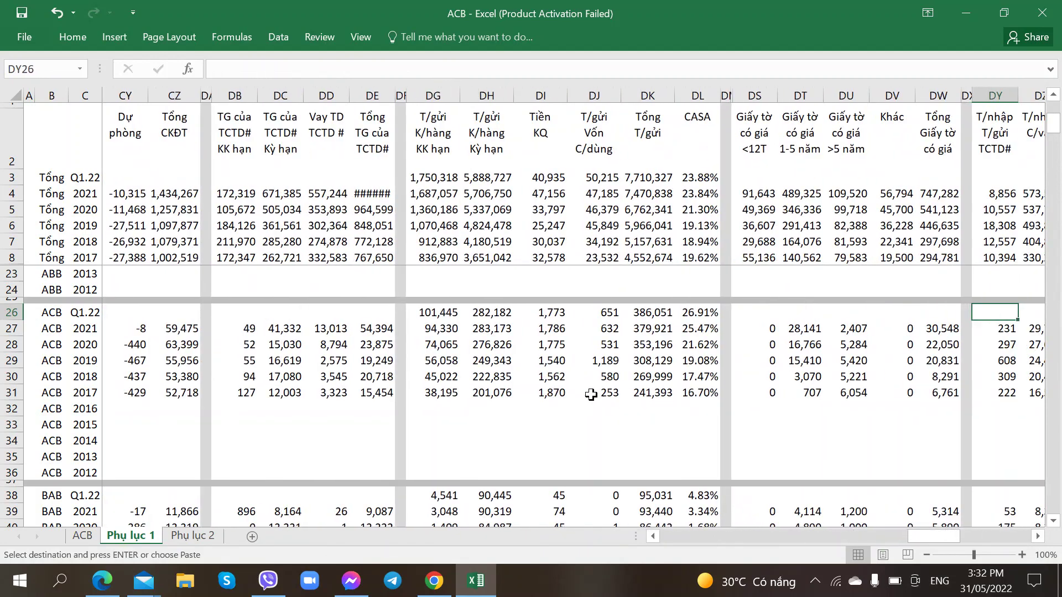
Step: Return to the CASA column and compare ACB's CASA ratio for Q1.22 and 2021 with the whole sector's
{"action": "key", "text": "Left"}
{"action": "key", "text": "Left"}
{"action": "key", "text": "Left"}
{"action": "key", "text": "Left"}
{"action": "key", "text": "Left"}
{"action": "key", "text": "Left"}
{"action": "key", "text": "Left"}
{"action": "key", "text": "Left"}
{"action": "key", "text": "Left"}
{"action": "key", "text": "Left"}
{"action": "key", "text": "Right"}
{"action": "key", "text": "Right"}
{"action": "key", "text": "Right"}
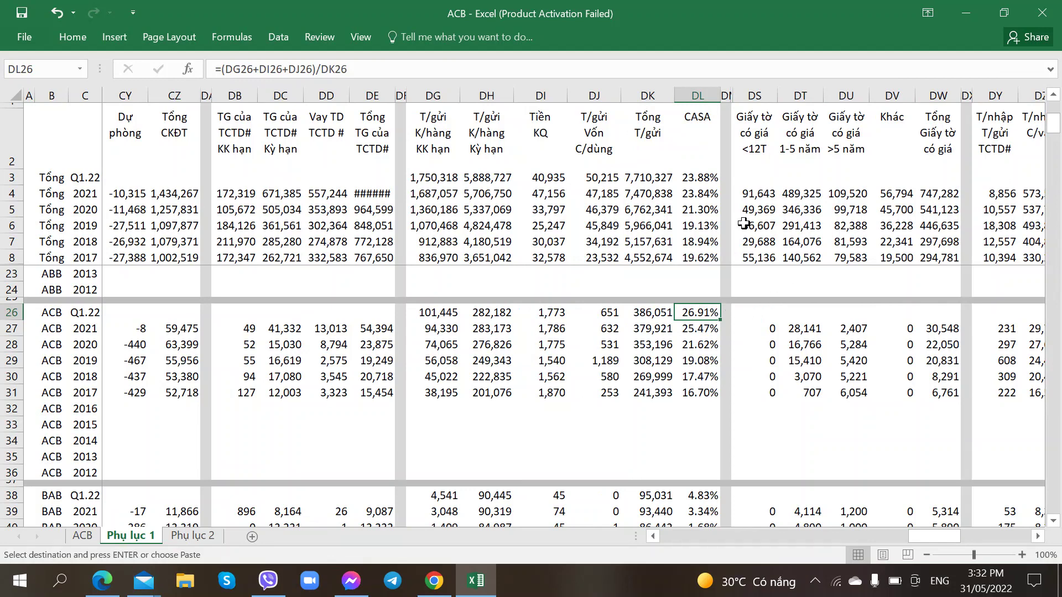
{"action": "left_click", "coordinate": [697, 177]}
{"action": "left_click", "coordinate": [697, 331]}
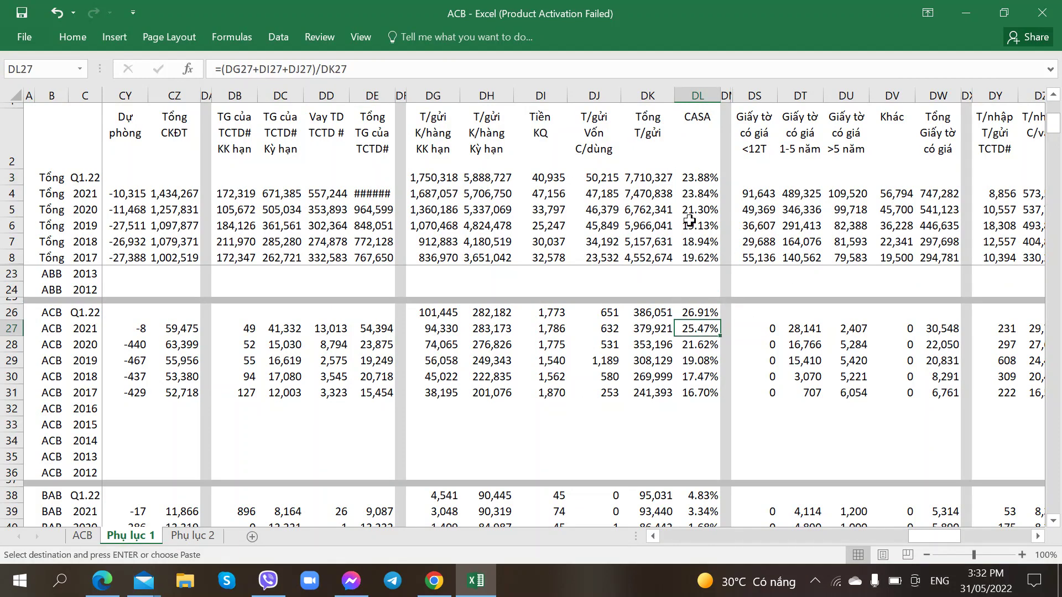
{"action": "left_click", "coordinate": [698, 195]}
{"action": "left_click", "coordinate": [699, 177]}
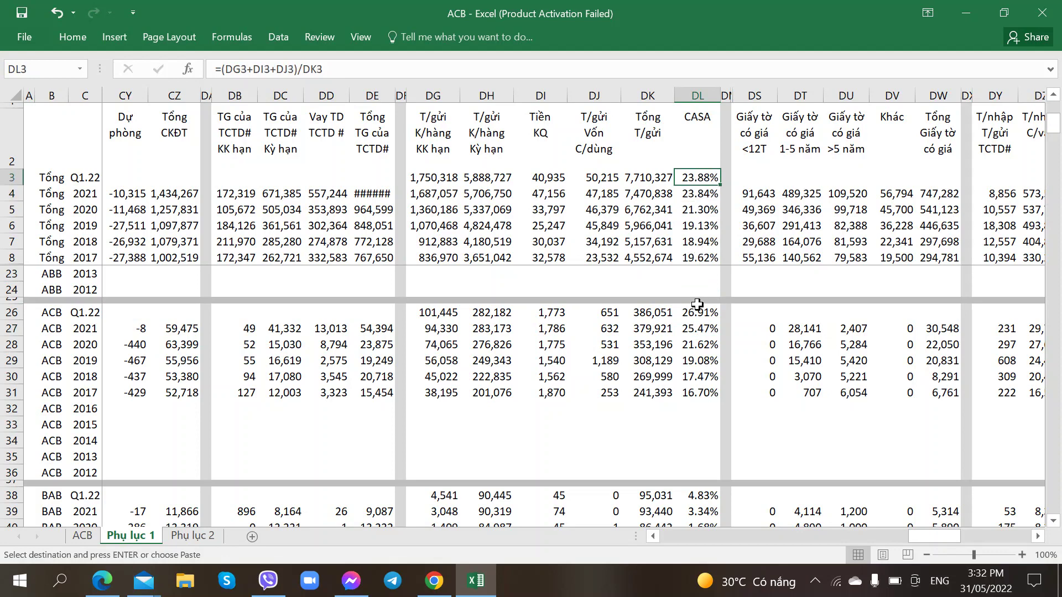
{"action": "left_click", "coordinate": [695, 314]}
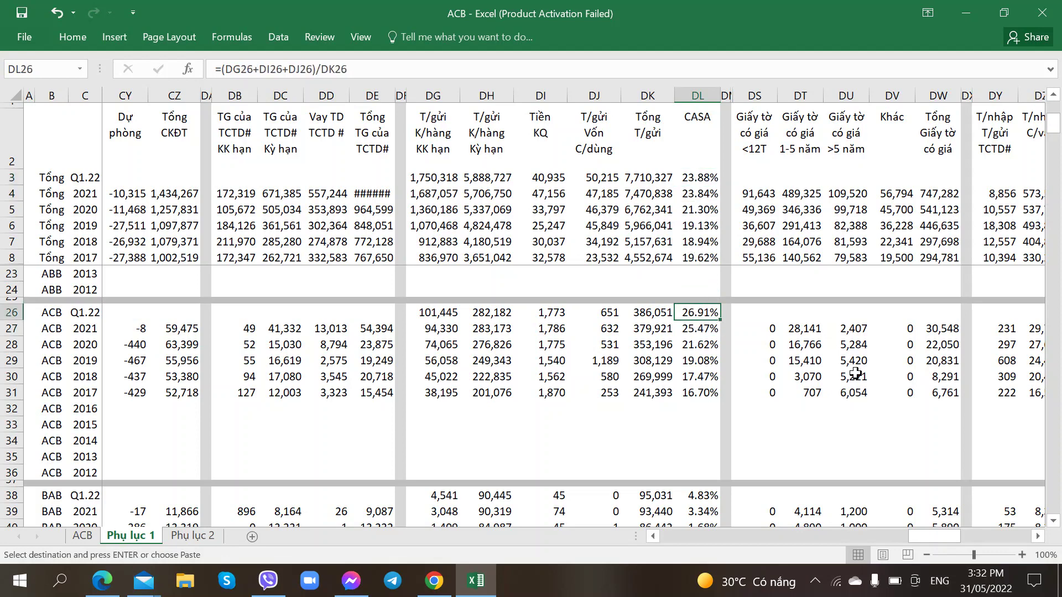
Step: Look over ACB's Q1.22 row at the issued valuable papers, and go back past securities to the loan-term and loan provision columns
{"action": "key", "text": "Right"}
{"action": "key", "text": "Right"}
{"action": "key", "text": "Right"}
{"action": "key", "text": "Right"}
{"action": "key", "text": "Right"}
{"action": "key", "text": "Right"}
{"action": "key", "text": "Right"}
{"action": "key", "text": "Right"}
{"action": "key", "text": "Right"}
{"action": "key", "text": "Right"}
{"action": "key", "text": "Left"}
{"action": "key", "text": "Left"}
{"action": "key", "text": "Left"}
{"action": "key", "text": "Left"}
{"action": "key", "text": "Left"}
{"action": "key", "text": "Left"}
{"action": "key", "text": "Left"}
{"action": "key", "text": "Left"}
{"action": "key", "text": "Left"}
{"action": "key", "text": "Left"}
{"action": "key", "text": "Left"}
{"action": "key", "text": "Left"}
{"action": "key", "text": "Left"}
{"action": "key", "text": "Left"}
{"action": "key", "text": "Left"}
{"action": "key", "text": "Left"}
{"action": "key", "text": "Left"}
{"action": "key", "text": "Left"}
{"action": "key", "text": "Left"}
{"action": "key", "text": "Left"}
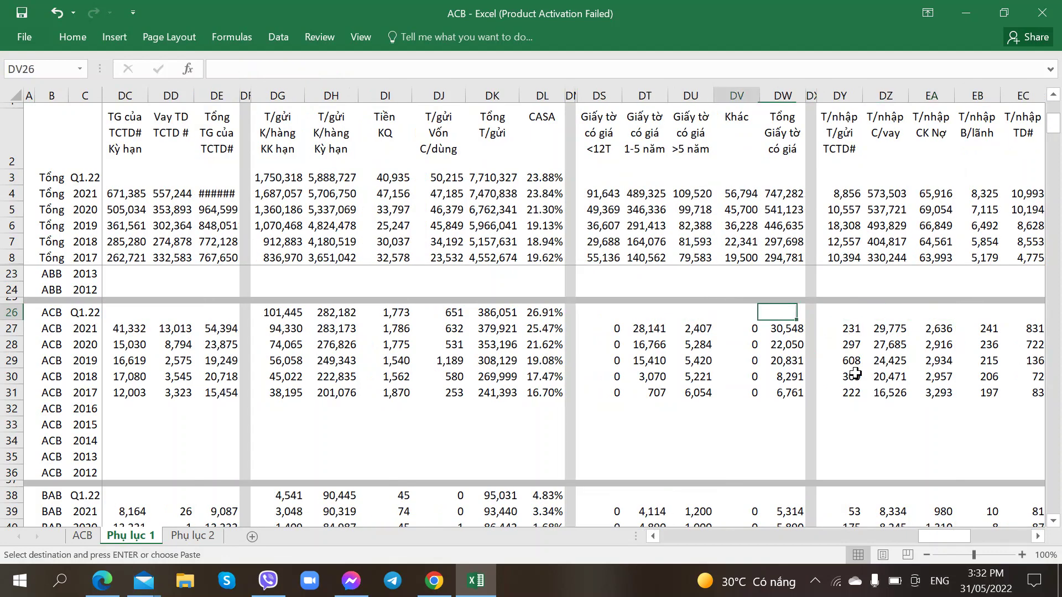
{"action": "key", "text": "Left"}
{"action": "key", "text": "Left"}
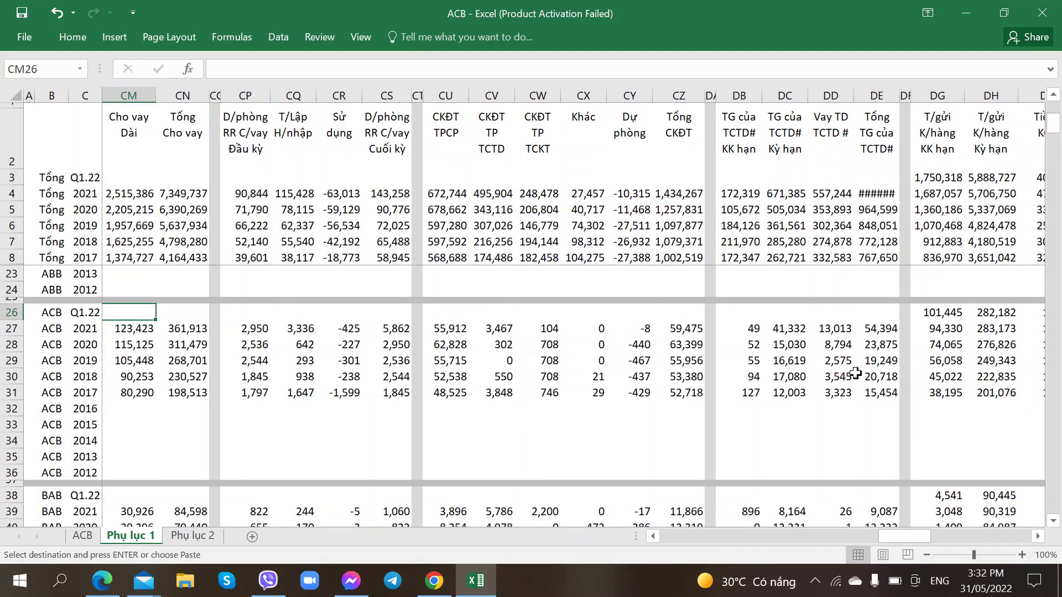
{"action": "key", "text": "Left"}
{"action": "key", "text": "Right"}
{"action": "key", "text": "Right"}
{"action": "key", "text": "Right"}
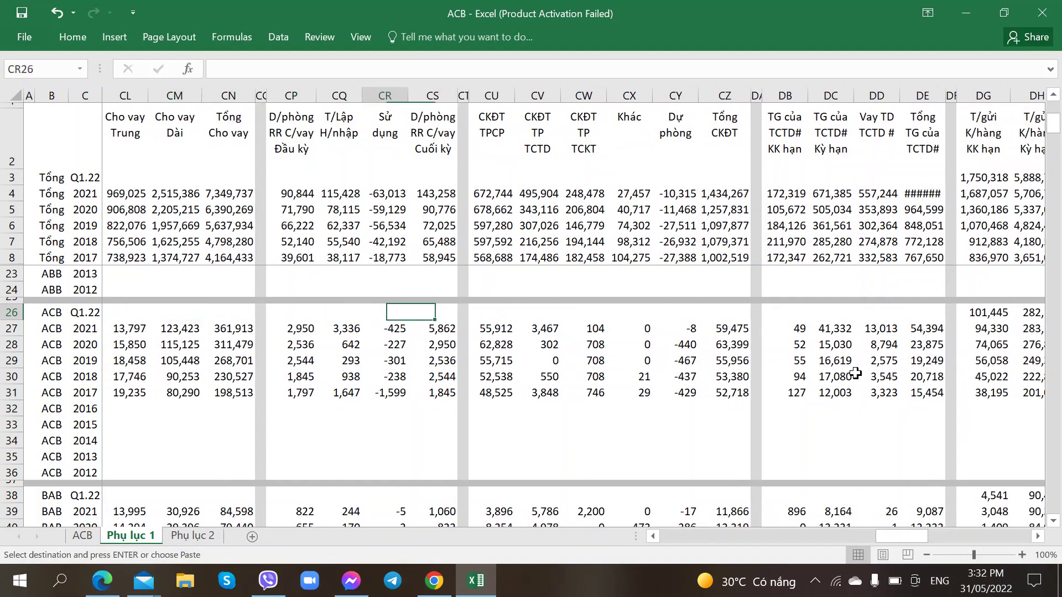
Step: Go back through ACB's Q1.22 debt-group provision and loan classification columns to its NPL ratio
{"action": "key", "text": "Left"}
{"action": "key", "text": "Left"}
{"action": "key", "text": "Left"}
{"action": "key", "text": "Left"}
{"action": "key", "text": "Left"}
{"action": "key", "text": "Left"}
{"action": "key", "text": "Left"}
{"action": "key", "text": "Left"}
{"action": "key", "text": "Left"}
{"action": "key", "text": "Left"}
{"action": "key", "text": "Left"}
{"action": "key", "text": "Left"}
{"action": "key", "text": "Left"}
{"action": "key", "text": "Left"}
{"action": "key", "text": "Left"}
{"action": "key", "text": "Right"}
{"action": "key", "text": "Right"}
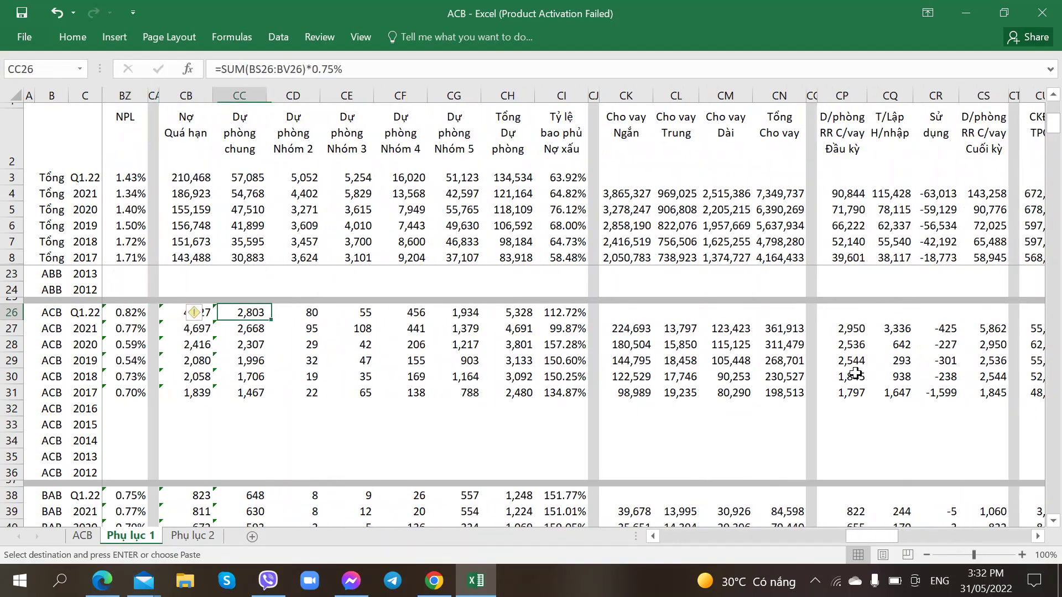
{"action": "key", "text": "Left"}
{"action": "key", "text": "Left"}
{"action": "key", "text": "Left"}
{"action": "key", "text": "Left"}
{"action": "key", "text": "Left"}
{"action": "key", "text": "Left"}
{"action": "key", "text": "Left"}
{"action": "key", "text": "Left"}
{"action": "key", "text": "Left"}
{"action": "key", "text": "Right"}
{"action": "key", "text": "Right"}
{"action": "key", "text": "Right"}
{"action": "key", "text": "Right"}
{"action": "key", "text": "Right"}
{"action": "key", "text": "Right"}
{"action": "key", "text": "Right"}
{"action": "key", "text": "Right"}
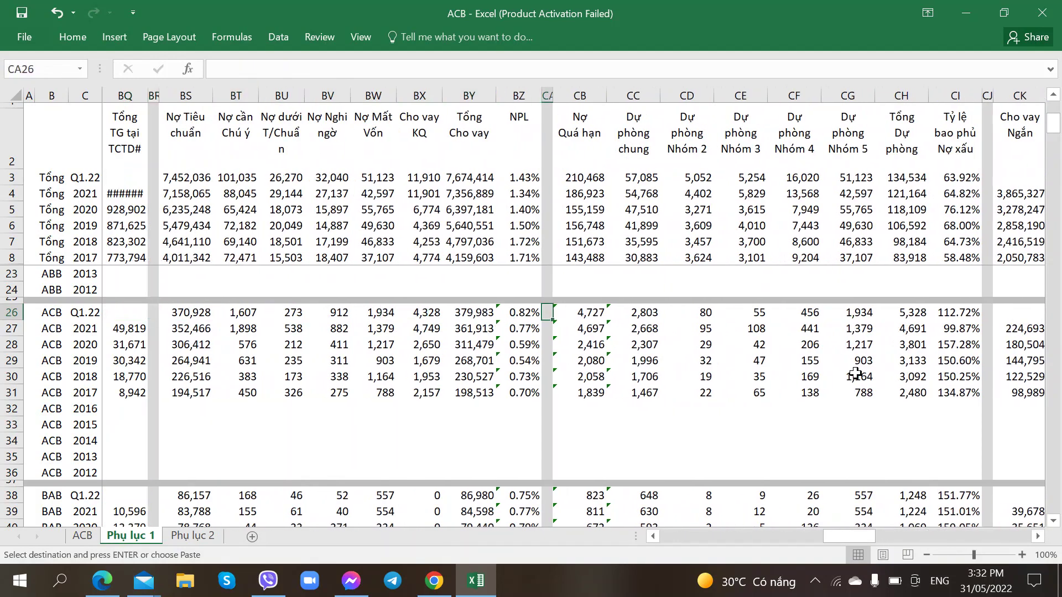
{"action": "key", "text": "Left"}
Step: Compare the whole sector's NPL ratio with ACB's for Q1.22 and 2021
{"action": "left_click", "coordinate": [520, 173]}
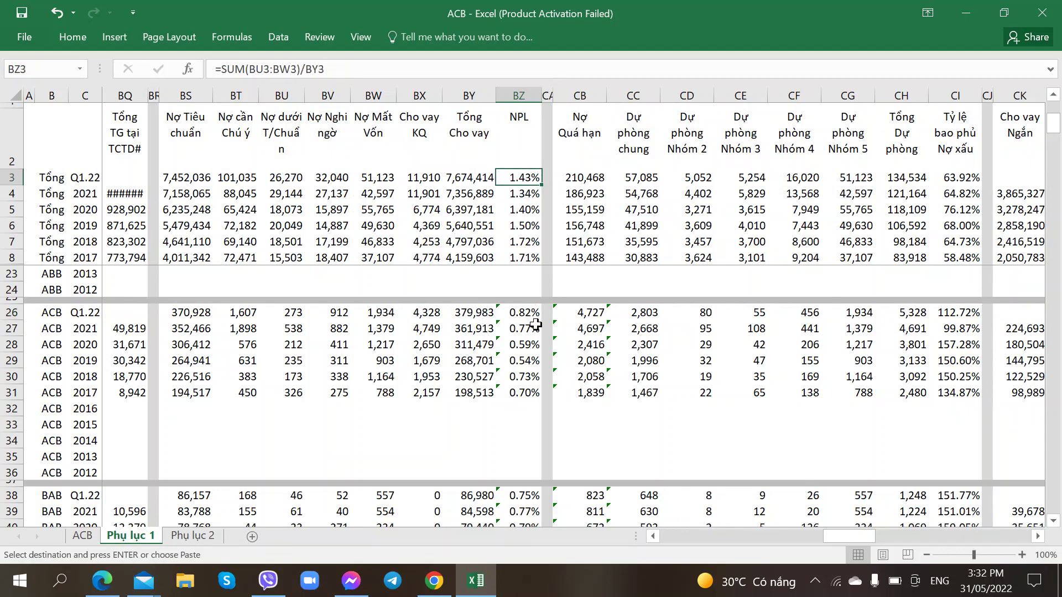
{"action": "left_click", "coordinate": [514, 337]}
{"action": "left_click", "coordinate": [523, 193]}
{"action": "left_click", "coordinate": [523, 178]}
{"action": "left_click", "coordinate": [531, 332]}
{"action": "left_click", "coordinate": [524, 314]}
Step: Look along ACB's Q1.22 row through overdue debt, provisions and bad-debt coverage, past the loan-term columns to government bond investments
{"action": "key", "text": "Right"}
{"action": "key", "text": "Right"}
{"action": "key", "text": "Right"}
{"action": "key", "text": "Right"}
{"action": "key", "text": "Right"}
{"action": "key", "text": "Right"}
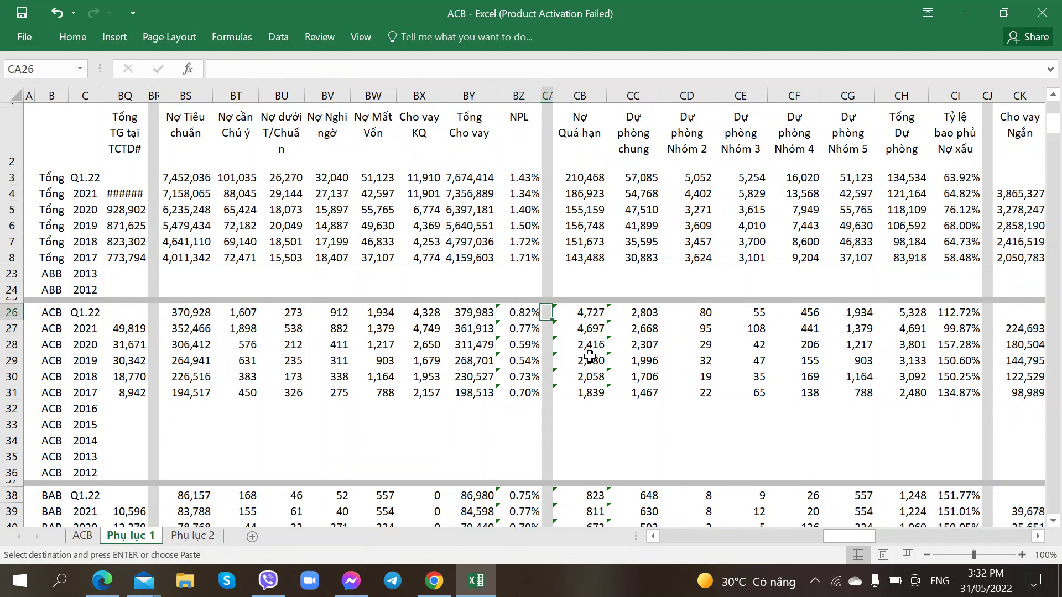
{"action": "key", "text": "Right"}
{"action": "key", "text": "Right"}
{"action": "key", "text": "Right"}
{"action": "key", "text": "Right"}
{"action": "key", "text": "Right"}
{"action": "key", "text": "Right"}
{"action": "key", "text": "Right"}
{"action": "key", "text": "Right"}
{"action": "key", "text": "Right"}
{"action": "key", "text": "Right"}
{"action": "key", "text": "Right"}
{"action": "key", "text": "Right"}
{"action": "key", "text": "Right"}
{"action": "key", "text": "Right"}
{"action": "key", "text": "Right"}
{"action": "key", "text": "Right"}
{"action": "key", "text": "Right"}
{"action": "key", "text": "Right"}
{"action": "key", "text": "Right"}
{"action": "key", "text": "Right"}
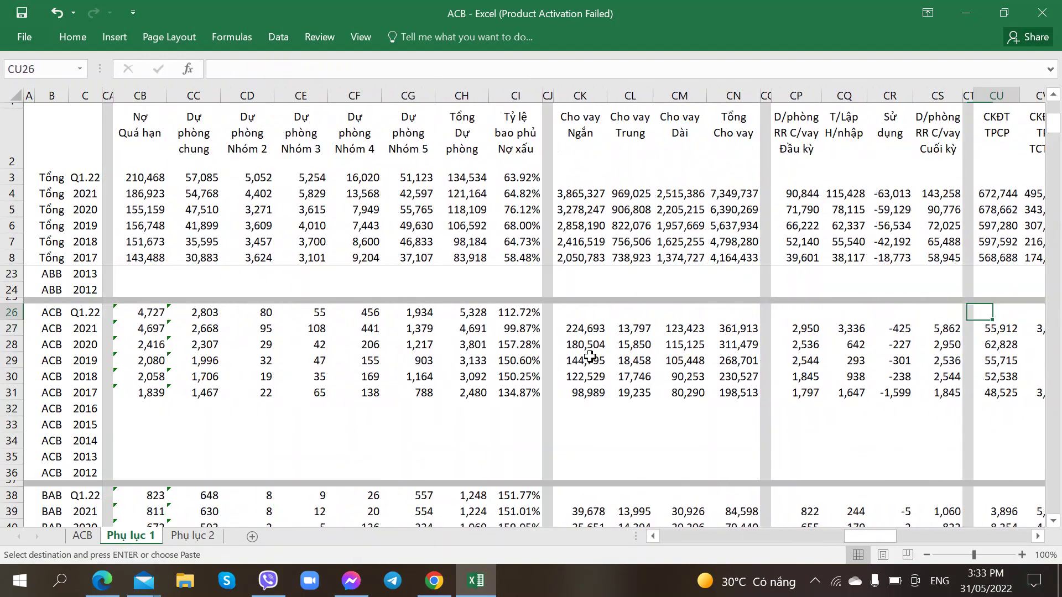
Step: Continue along ACB's Q1.22 row through investment securities, interbank funding and customer deposits to the CASA ratio
{"action": "key", "text": "Right"}
{"action": "key", "text": "Right"}
{"action": "key", "text": "Right"}
{"action": "key", "text": "Right"}
{"action": "key", "text": "Right"}
{"action": "key", "text": "Right"}
{"action": "key", "text": "Right"}
{"action": "key", "text": "Right"}
{"action": "key", "text": "Right"}
{"action": "key", "text": "Right"}
{"action": "key", "text": "Right"}
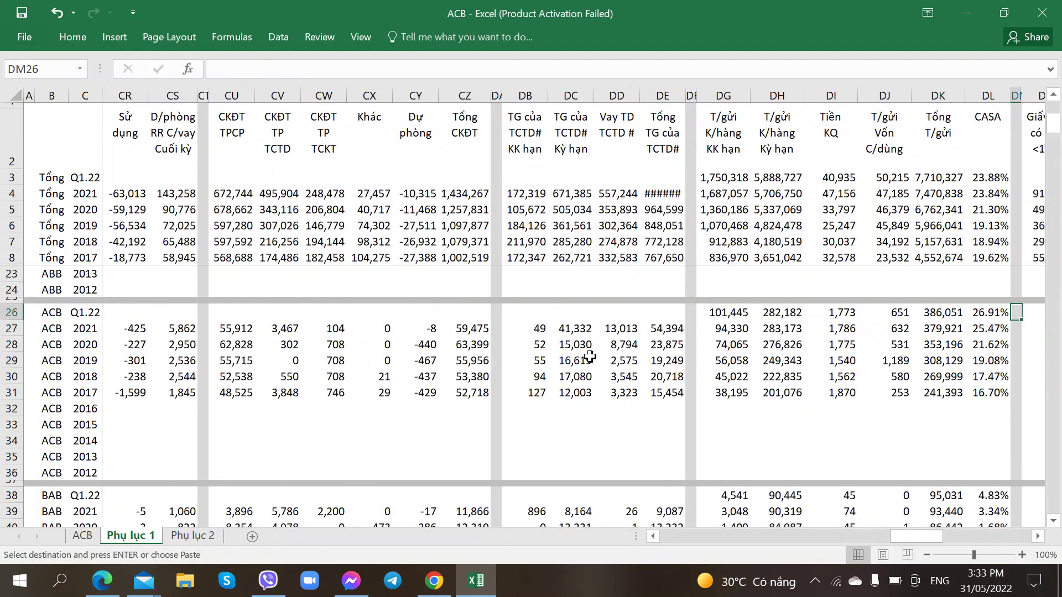
Step: Go back along ACB's Q1.22 row past loan quality and income to the asset and funding figures at its start
{"action": "key", "text": "Left"}
{"action": "key", "text": "Left"}
{"action": "key", "text": "Left"}
{"action": "key", "text": "Left"}
{"action": "key", "text": "Left"}
{"action": "key", "text": "Left"}
{"action": "key", "text": "Left"}
{"action": "key", "text": "Left"}
{"action": "key", "text": "Left"}
{"action": "key", "text": "Left"}
{"action": "key", "text": "Left"}
{"action": "key", "text": "Left"}
{"action": "key", "text": "Left"}
{"action": "key", "text": "Left"}
{"action": "key", "text": "Left"}
{"action": "key", "text": "Left"}
{"action": "key", "text": "Left"}
{"action": "key", "text": "Left"}
{"action": "key", "text": "Left"}
{"action": "key", "text": "Left"}
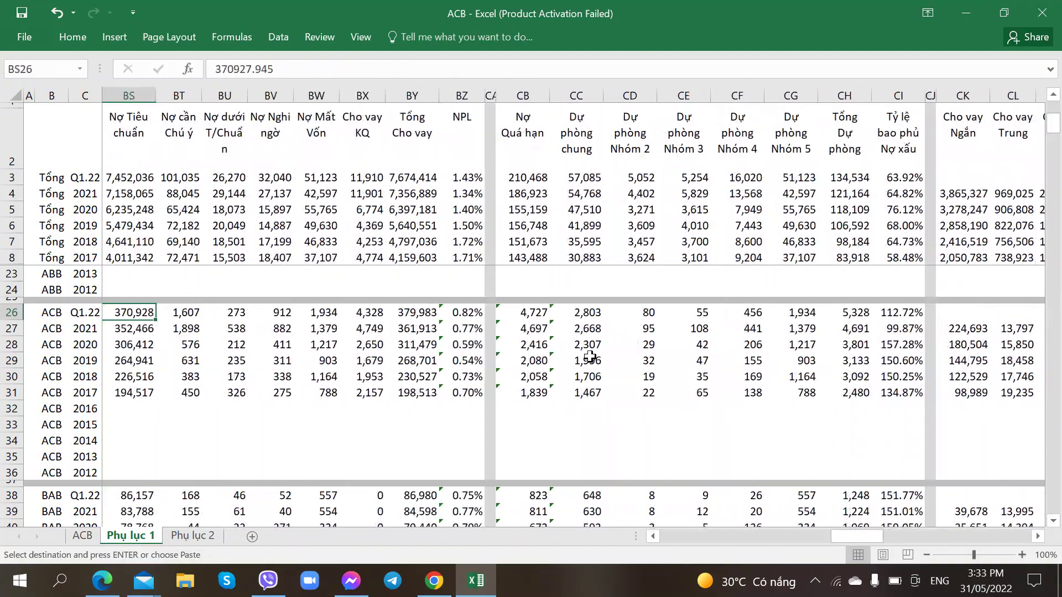
{"action": "key", "text": "Left"}
{"action": "key", "text": "Left"}
{"action": "key", "text": "Left"}
{"action": "key", "text": "Left"}
{"action": "key", "text": "Left"}
{"action": "key", "text": "Left"}
{"action": "key", "text": "Left"}
{"action": "key", "text": "Left"}
{"action": "key", "text": "Left"}
{"action": "key", "text": "Left"}
{"action": "key", "text": "Left"}
{"action": "key", "text": "Left"}
{"action": "key", "text": "Left"}
{"action": "key", "text": "Left"}
{"action": "key", "text": "Left"}
{"action": "key", "text": "Left"}
{"action": "key", "text": "Left"}
{"action": "key", "text": "Left"}
{"action": "key", "text": "Left"}
{"action": "key", "text": "Left"}
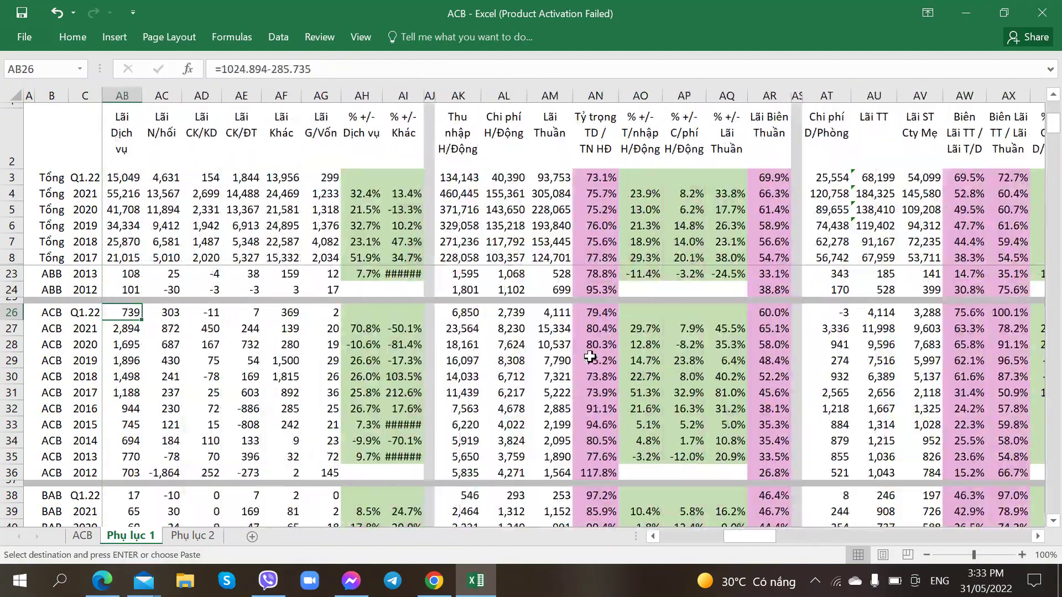
{"action": "key", "text": "Left"}
{"action": "key", "text": "Left"}
{"action": "key", "text": "Left"}
{"action": "key", "text": "Left"}
{"action": "key", "text": "Left"}
{"action": "key", "text": "Left"}
{"action": "key", "text": "Left"}
{"action": "key", "text": "Left"}
{"action": "key", "text": "Left"}
{"action": "key", "text": "Left"}
{"action": "key", "text": "Left"}
{"action": "key", "text": "Left"}
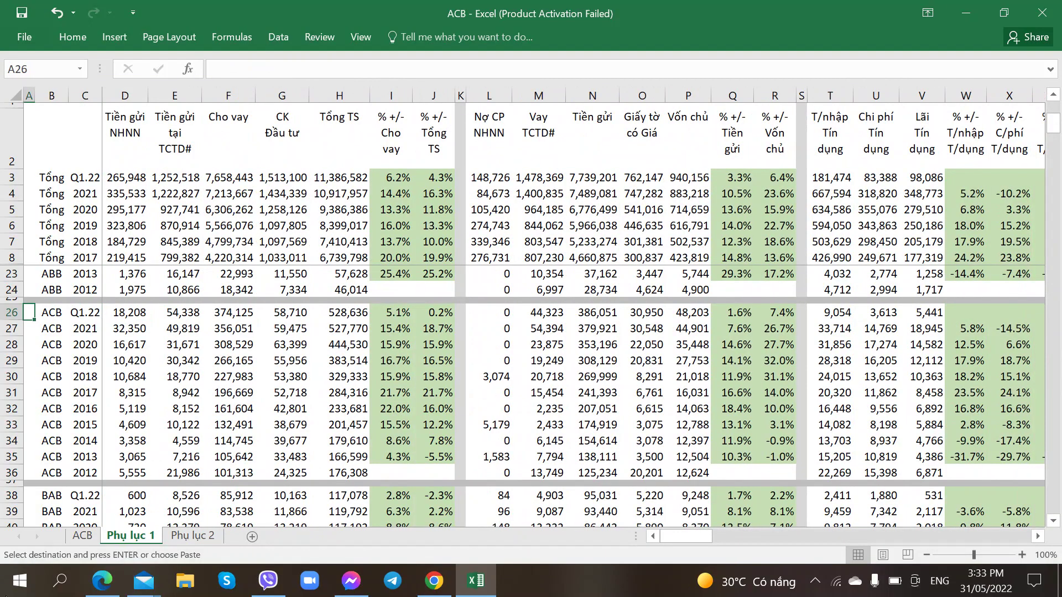
Step: Open the ACB sheet and examine the customer loan breakdown by debt group, especially Nhóm 2, 3 and 5
{"action": "left_click", "coordinate": [82, 535]}
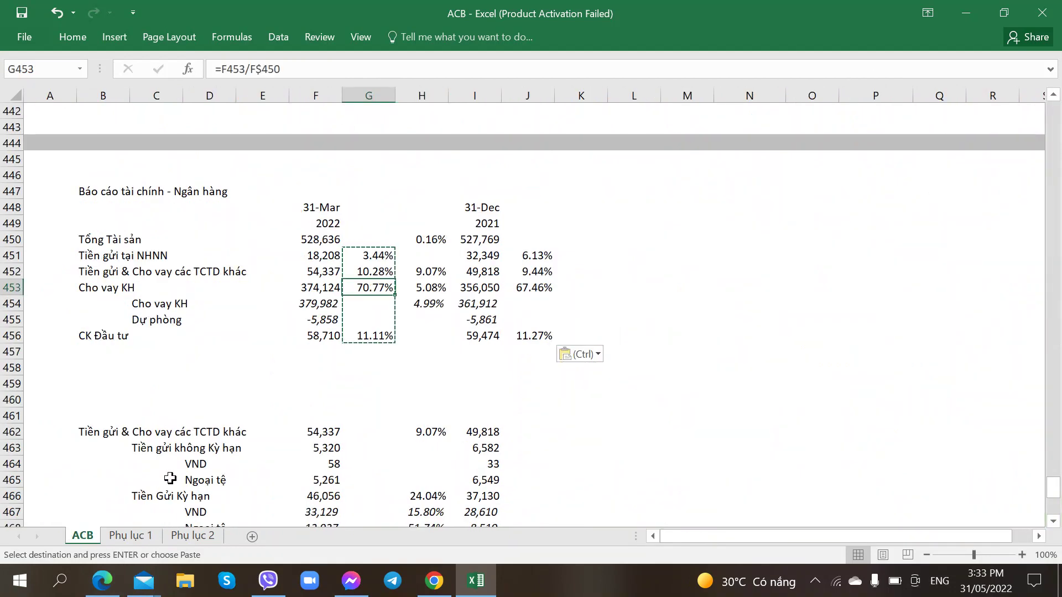
{"action": "left_click", "coordinate": [355, 414]}
{"action": "scroll", "coordinate": [352, 365], "scroll_direction": "down", "scroll_amount": 3}
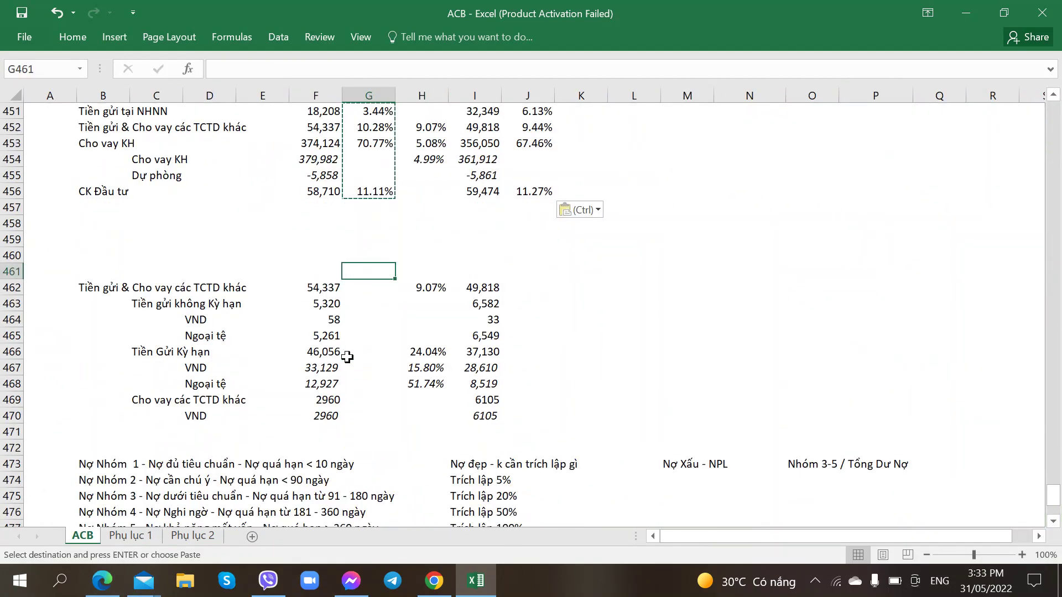
{"action": "scroll", "coordinate": [347, 357], "scroll_direction": "down", "scroll_amount": 5}
{"action": "left_click", "coordinate": [243, 385]}
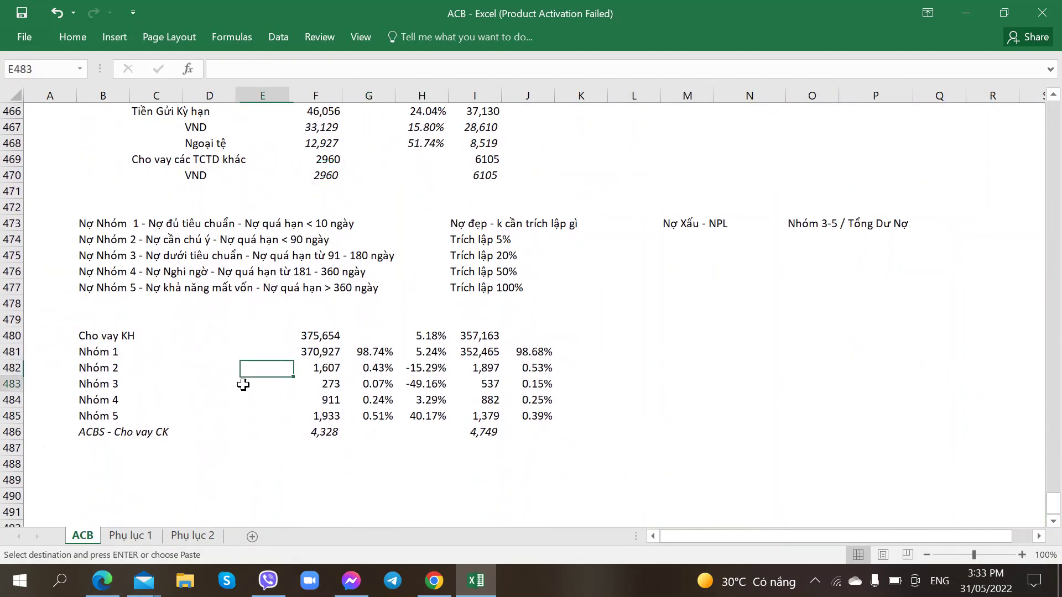
{"action": "left_click", "coordinate": [375, 383]}
{"action": "left_click", "coordinate": [320, 383]}
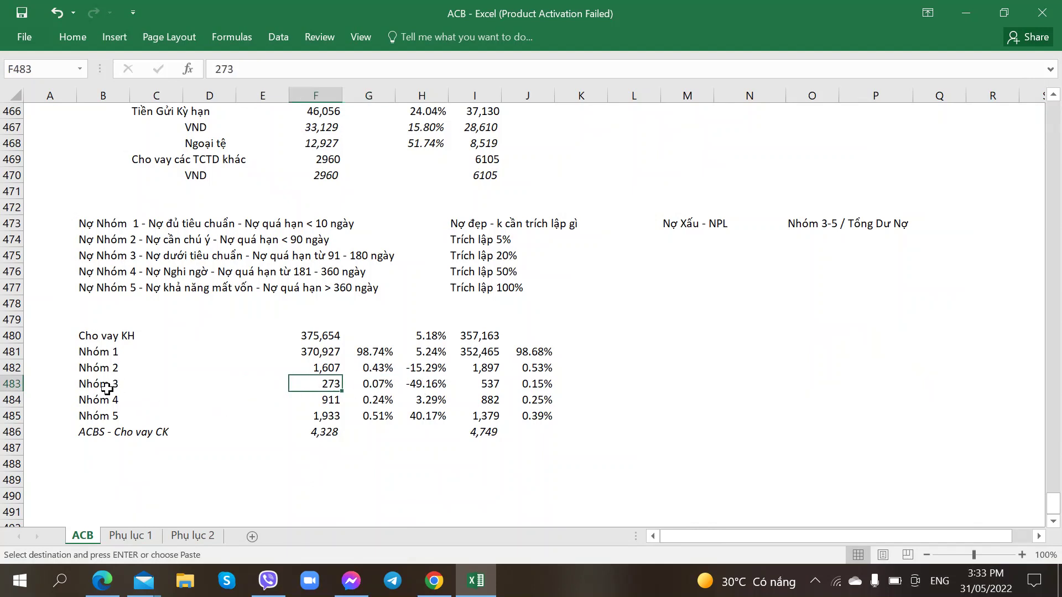
{"action": "left_click", "coordinate": [350, 421]}
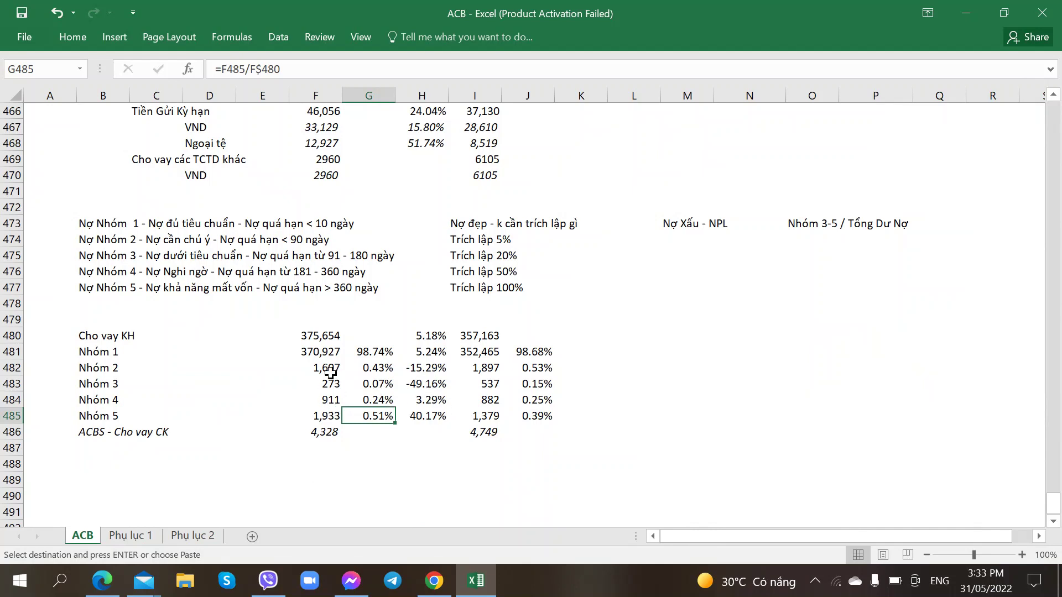
{"action": "left_click", "coordinate": [329, 368]}
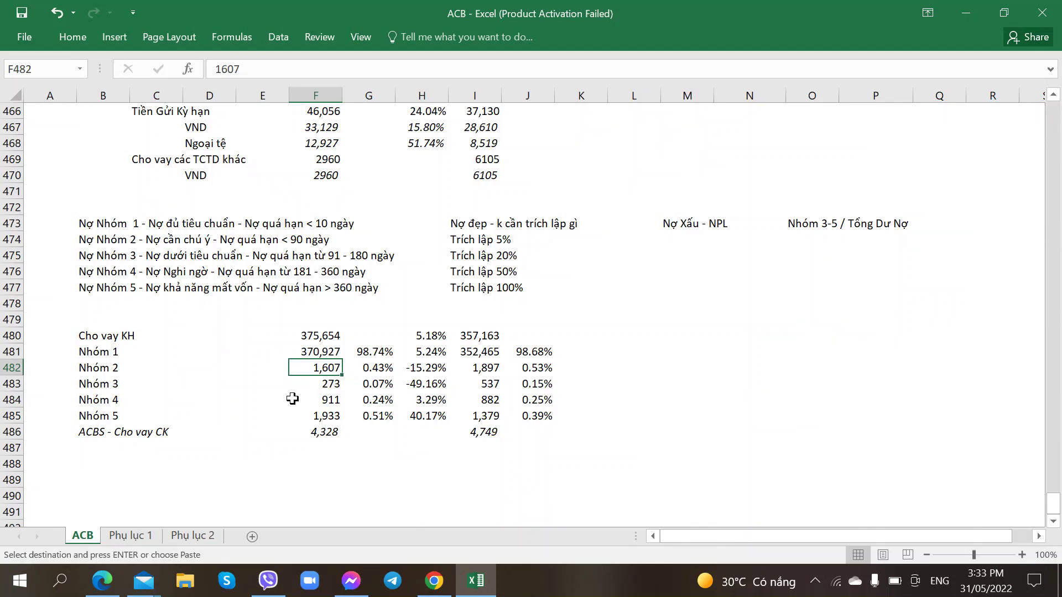
Step: Examine ACB's deposits at and loans to other credit institutions, including demand and term deposits and their growth rates
{"action": "scroll", "coordinate": [296, 376], "scroll_direction": "up", "scroll_amount": 4}
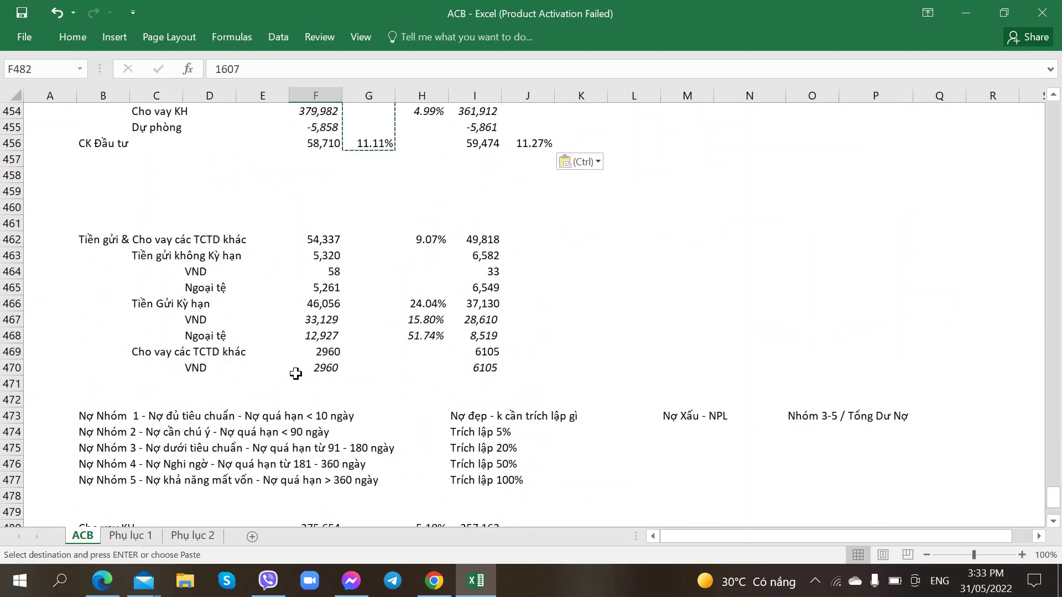
{"action": "scroll", "coordinate": [296, 376], "scroll_direction": "down", "scroll_amount": 4}
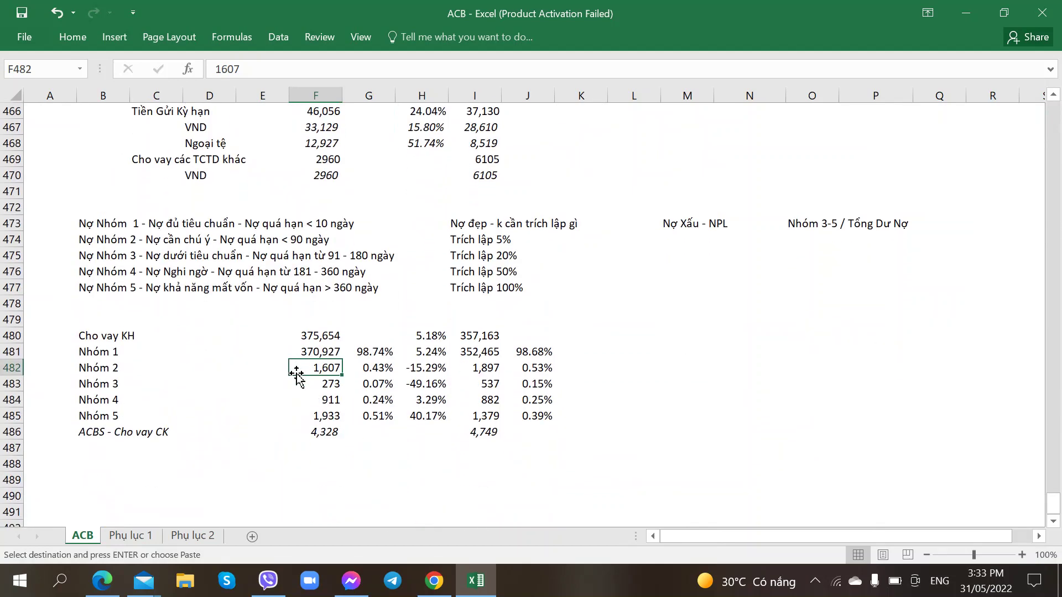
{"action": "scroll", "coordinate": [296, 376], "scroll_direction": "up", "scroll_amount": 7}
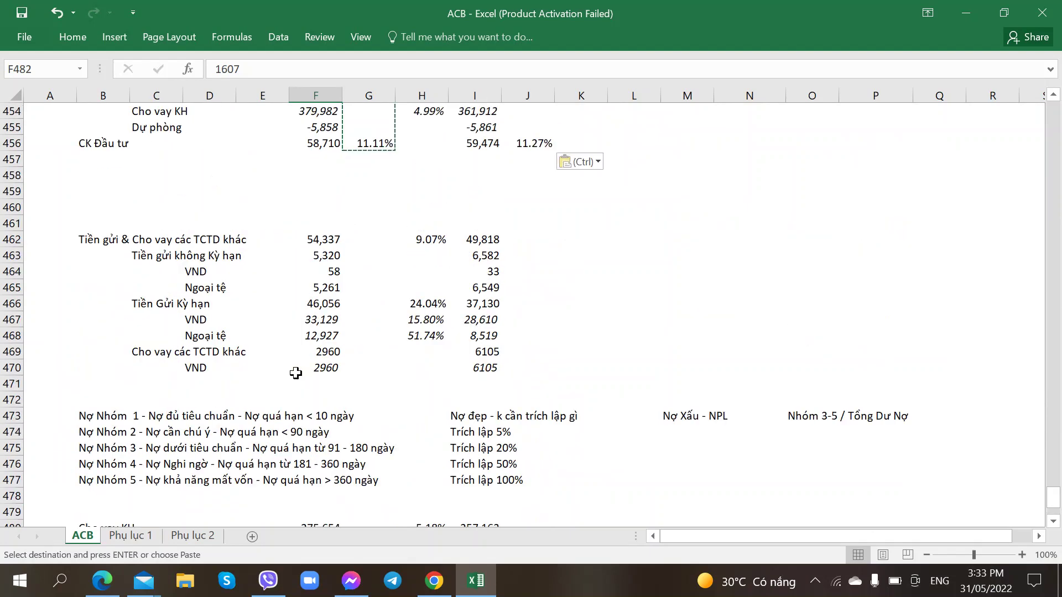
{"action": "scroll", "coordinate": [188, 360], "scroll_direction": "down", "scroll_amount": 2}
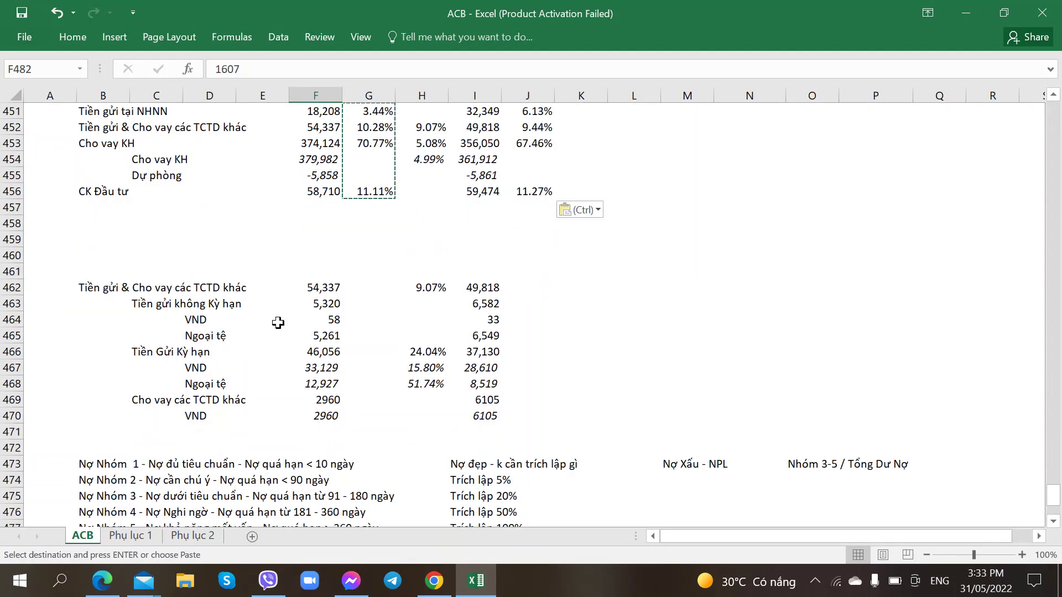
{"action": "left_click", "coordinate": [302, 319]}
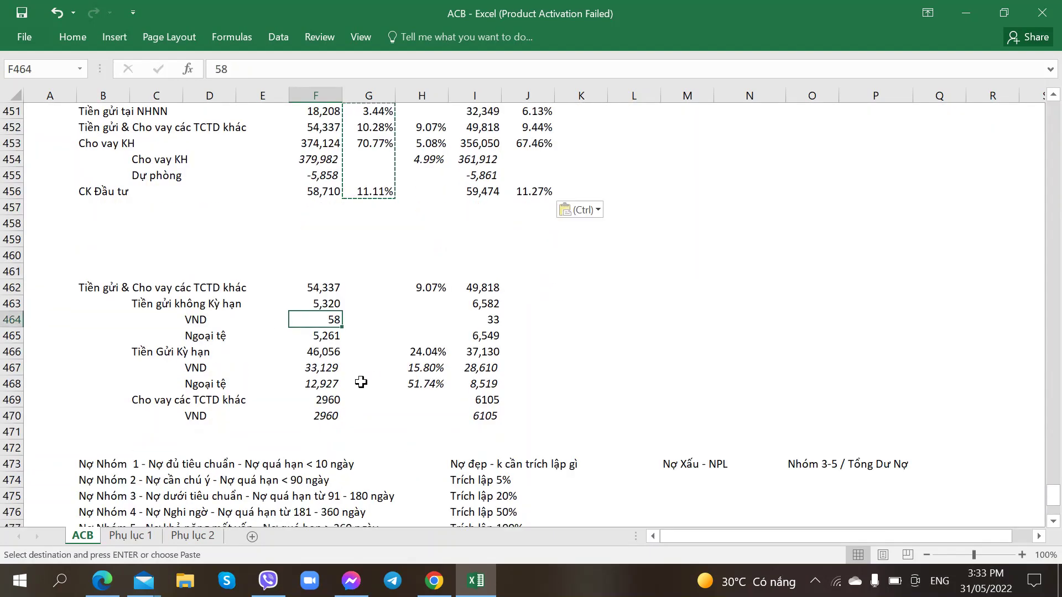
{"action": "left_click", "coordinate": [309, 304]}
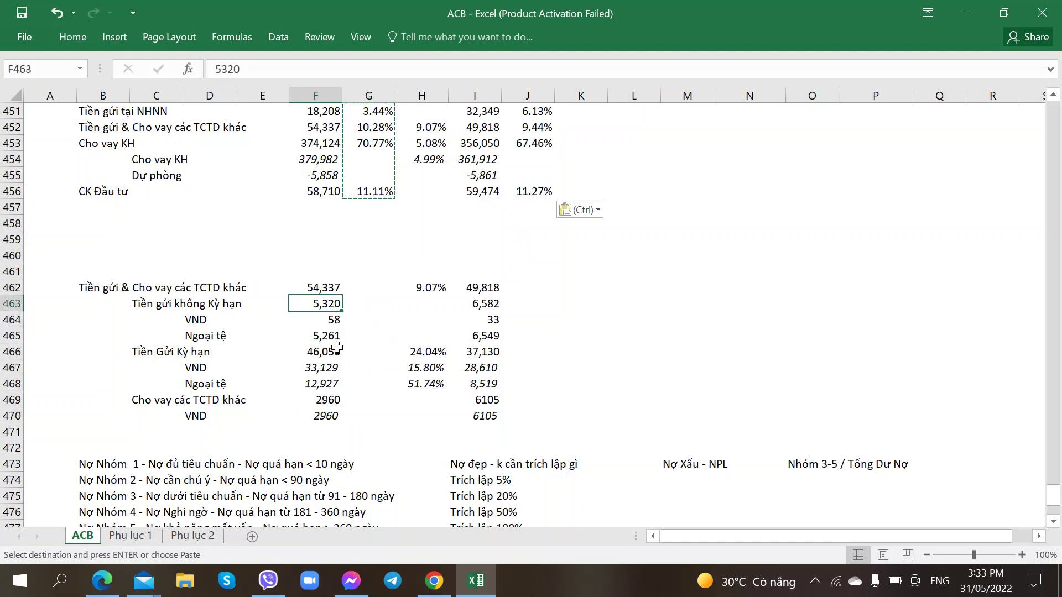
{"action": "left_click", "coordinate": [356, 383]}
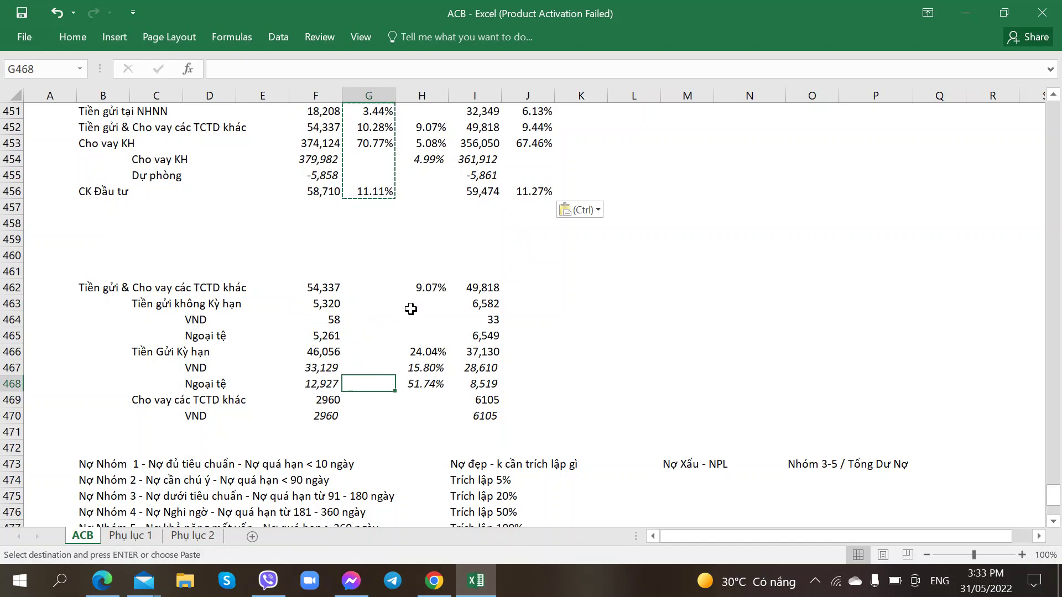
{"action": "left_click", "coordinate": [420, 288]}
{"action": "left_click", "coordinate": [420, 384]}
{"action": "left_click", "coordinate": [416, 348]}
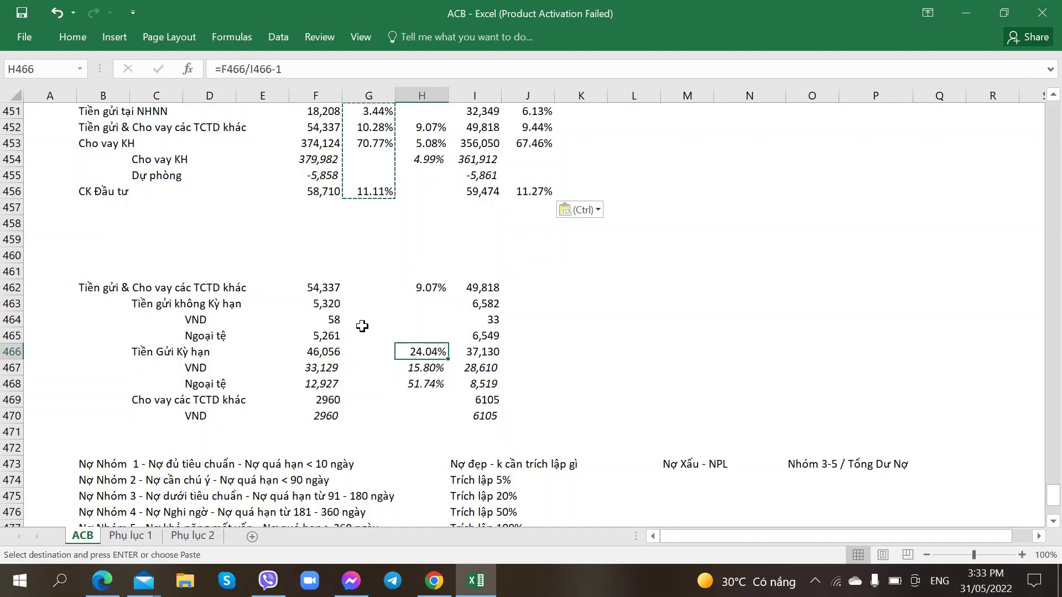
Step: Compare the growth of ACB's customer loans with the growth of its VND and foreign-currency interbank term deposits
{"action": "scroll", "coordinate": [361, 326], "scroll_direction": "up", "scroll_amount": 2}
{"action": "scroll", "coordinate": [361, 327], "scroll_direction": "down", "scroll_amount": 2}
{"action": "scroll", "coordinate": [358, 328], "scroll_direction": "up", "scroll_amount": 1}
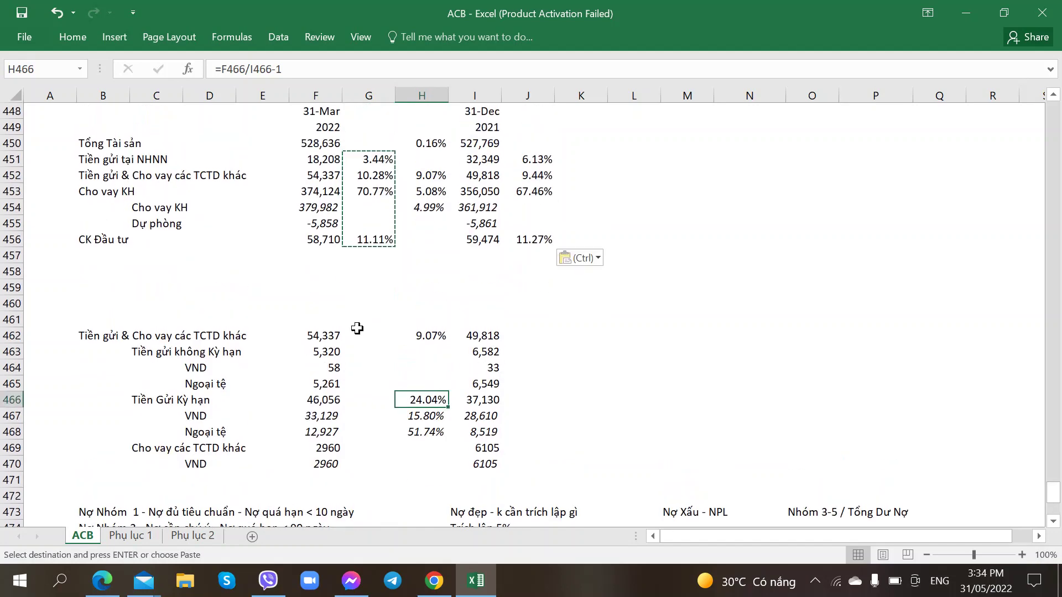
{"action": "scroll", "coordinate": [357, 329], "scroll_direction": "up", "scroll_amount": 1}
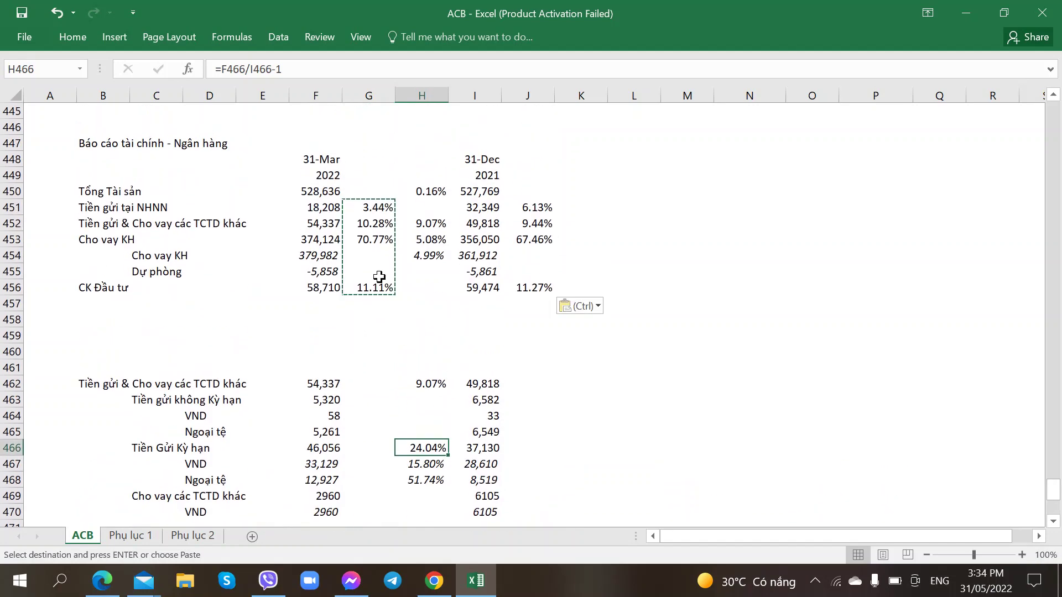
{"action": "left_click", "coordinate": [429, 238]}
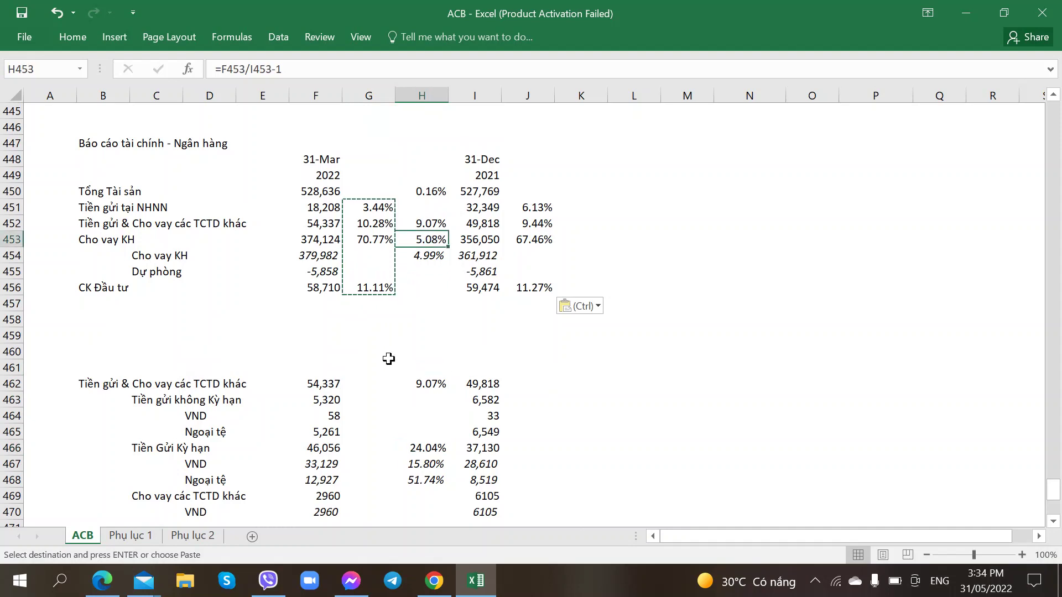
{"action": "scroll", "coordinate": [387, 359], "scroll_direction": "down", "scroll_amount": 2}
{"action": "left_click", "coordinate": [430, 339]}
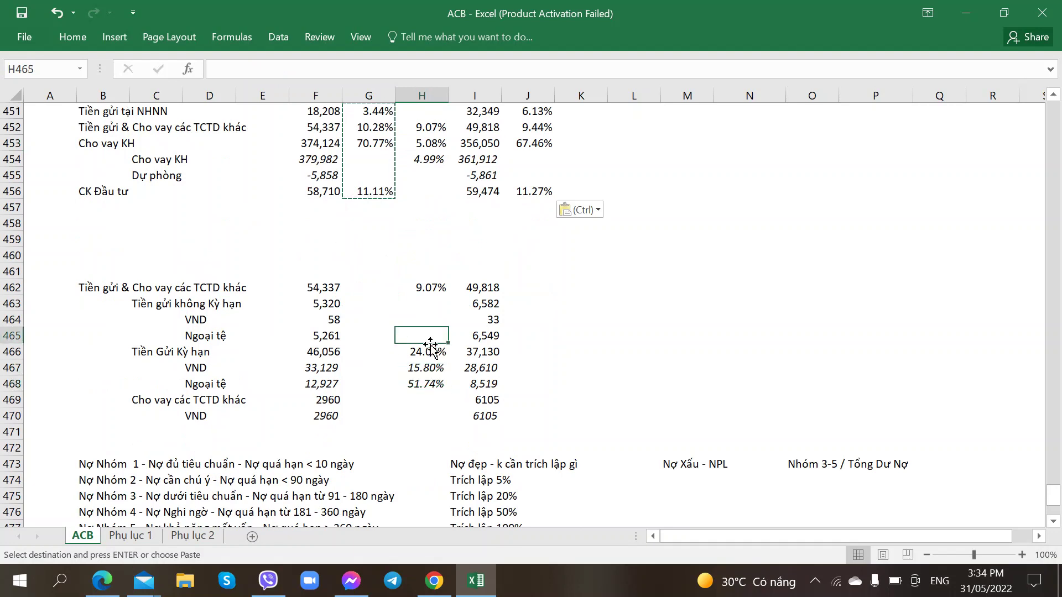
{"action": "left_click", "coordinate": [412, 385]}
{"action": "key", "text": "Up"}
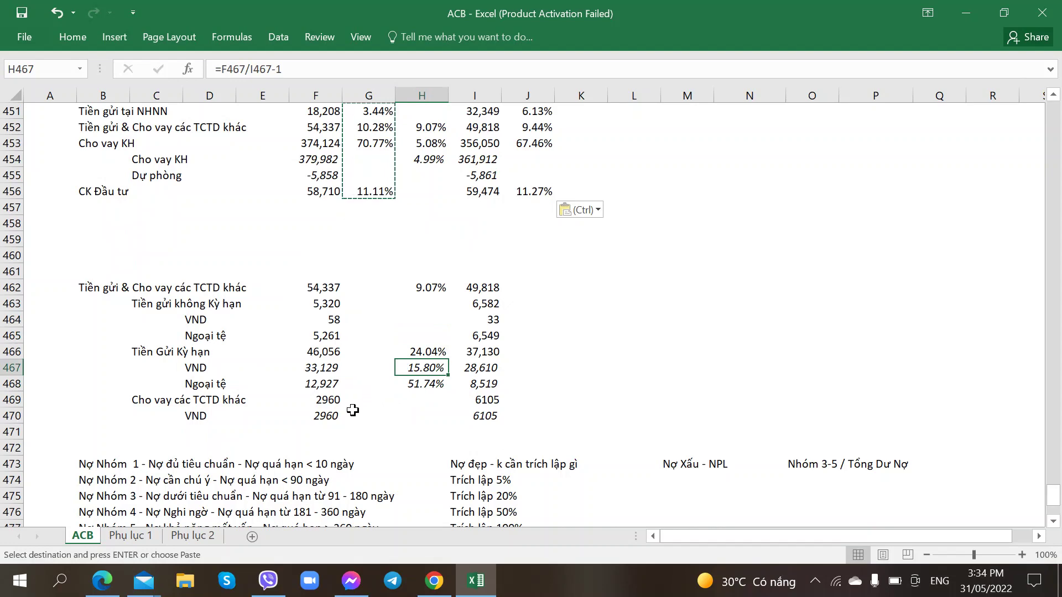
Step: Switch to Chrome and examine the liabilities and equity section of ACB_22Q1_BCTC_HN.pdf at 125% zoom
{"action": "scroll", "coordinate": [337, 403], "scroll_direction": "up", "scroll_amount": 2}
{"action": "left_click", "coordinate": [181, 330]}
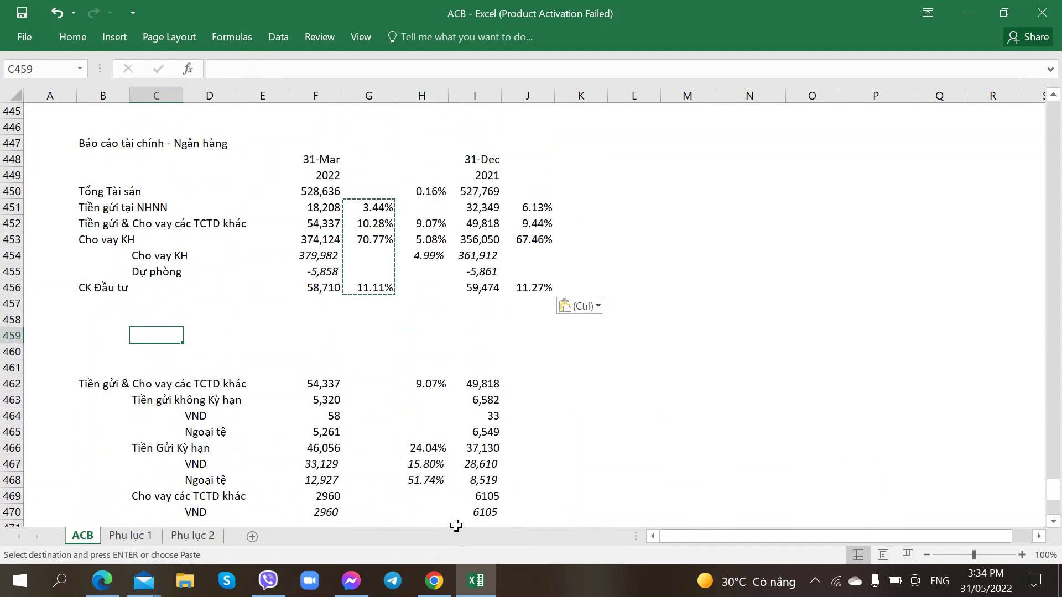
{"action": "left_click", "coordinate": [434, 580]}
{"action": "left_click", "coordinate": [486, 14]}
{"action": "scroll", "coordinate": [397, 316], "scroll_direction": "down", "scroll_amount": 20}
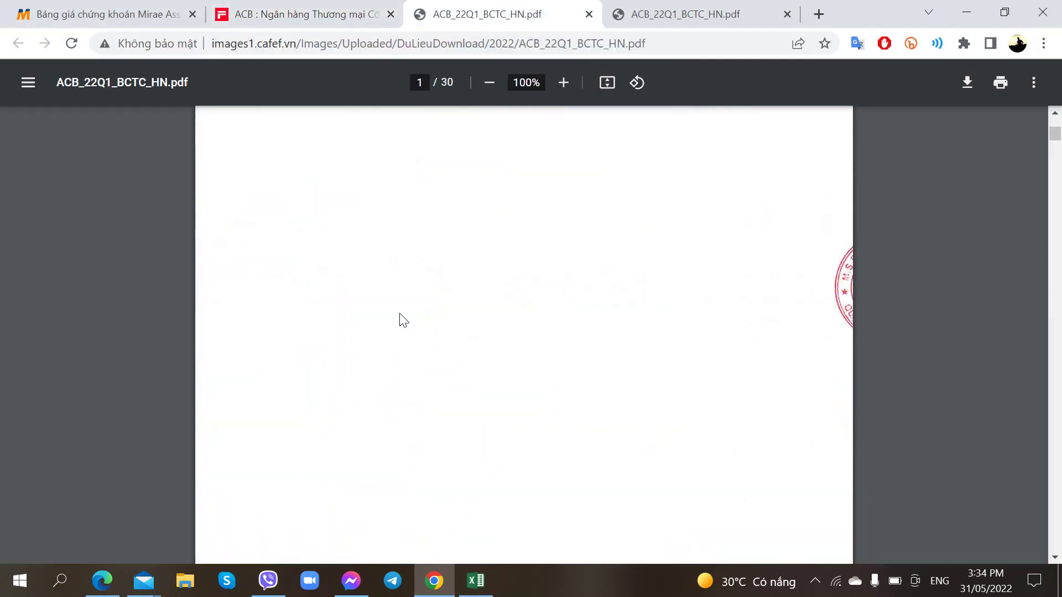
{"action": "scroll", "coordinate": [393, 311], "scroll_direction": "up", "scroll_amount": 3}
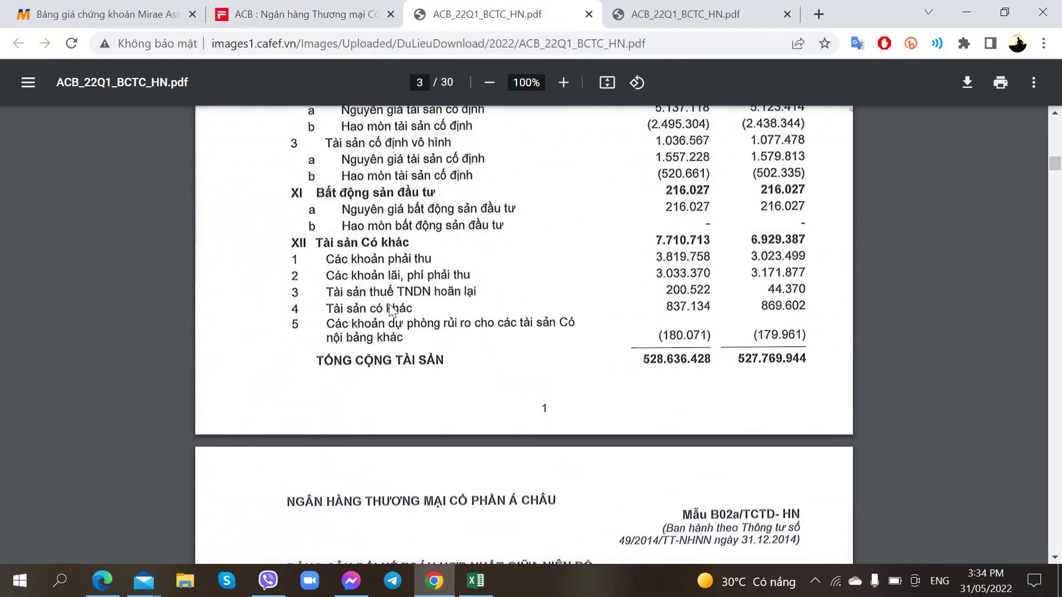
{"action": "scroll", "coordinate": [371, 311], "scroll_direction": "down", "scroll_amount": 6}
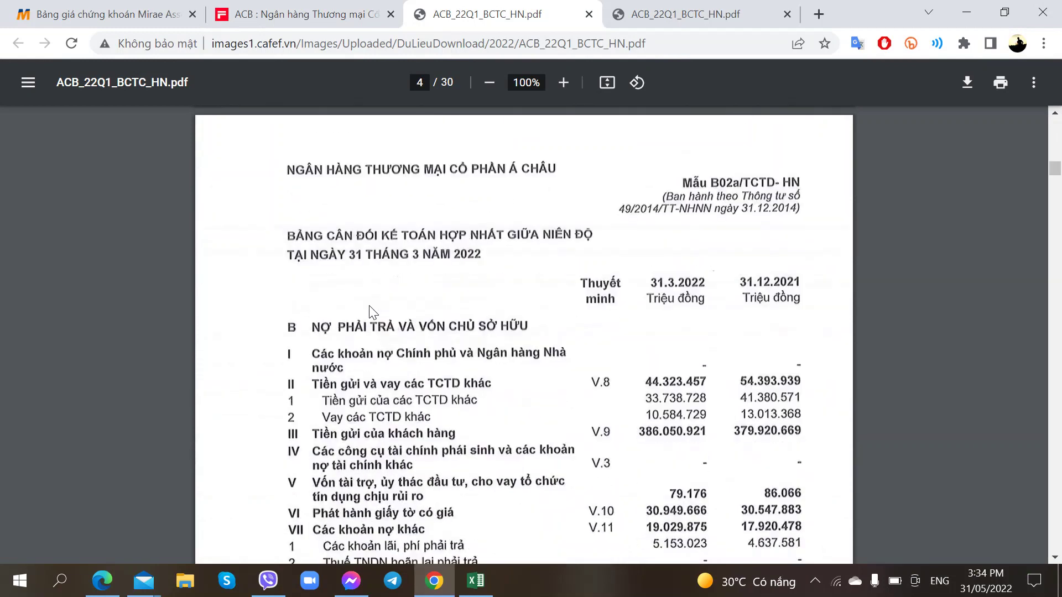
{"action": "scroll", "coordinate": [370, 310], "scroll_direction": "up", "scroll_amount": 2, "text": "ctrl"}
{"action": "scroll", "coordinate": [369, 309], "scroll_direction": "down", "scroll_amount": 3}
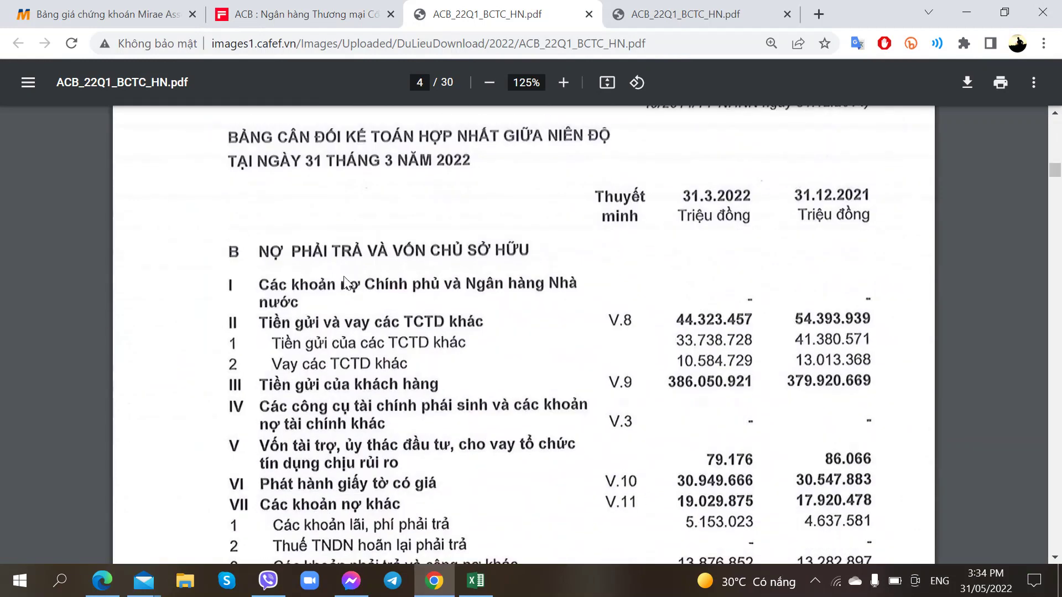
{"action": "scroll", "coordinate": [343, 281], "scroll_direction": "down", "scroll_amount": 3}
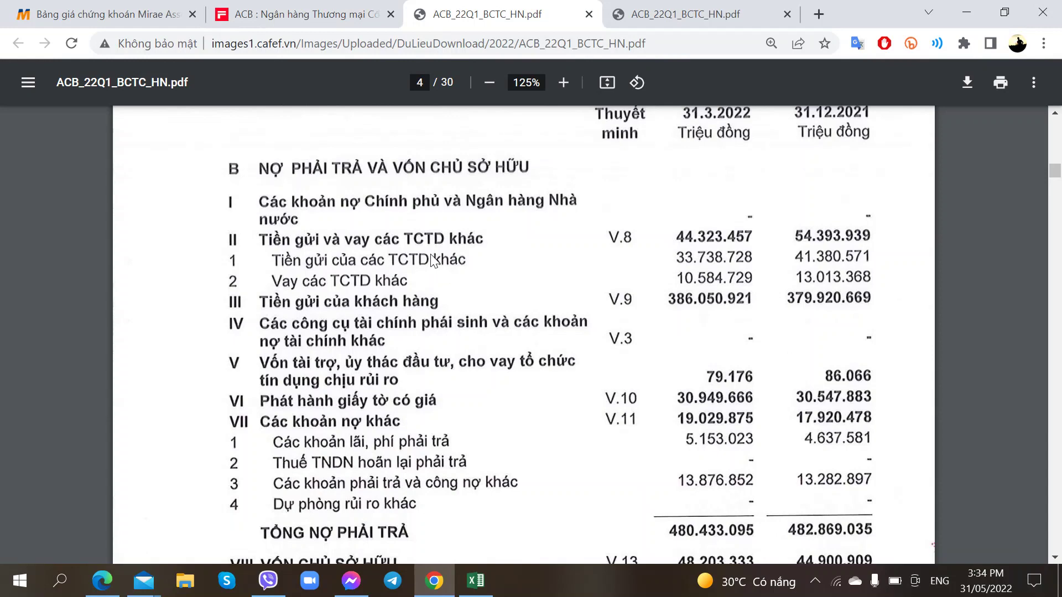
Step: Compare ACB's interbank deposits and loans on the asset side with its interbank deposits and borrowings under liabilities
{"action": "scroll", "coordinate": [431, 260], "scroll_direction": "up", "scroll_amount": 15}
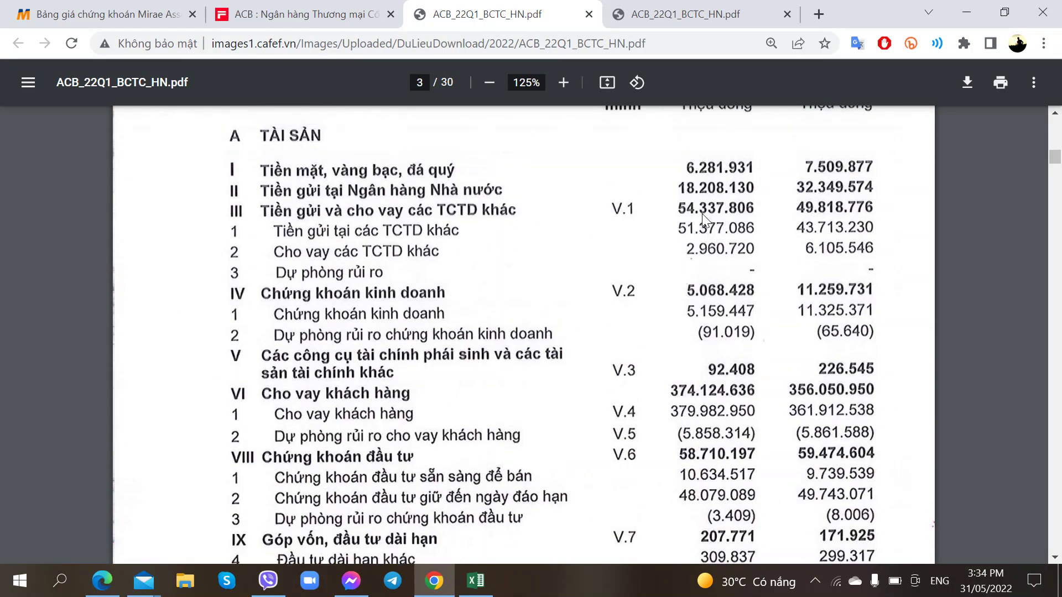
{"action": "scroll", "coordinate": [623, 311], "scroll_direction": "down", "scroll_amount": 15}
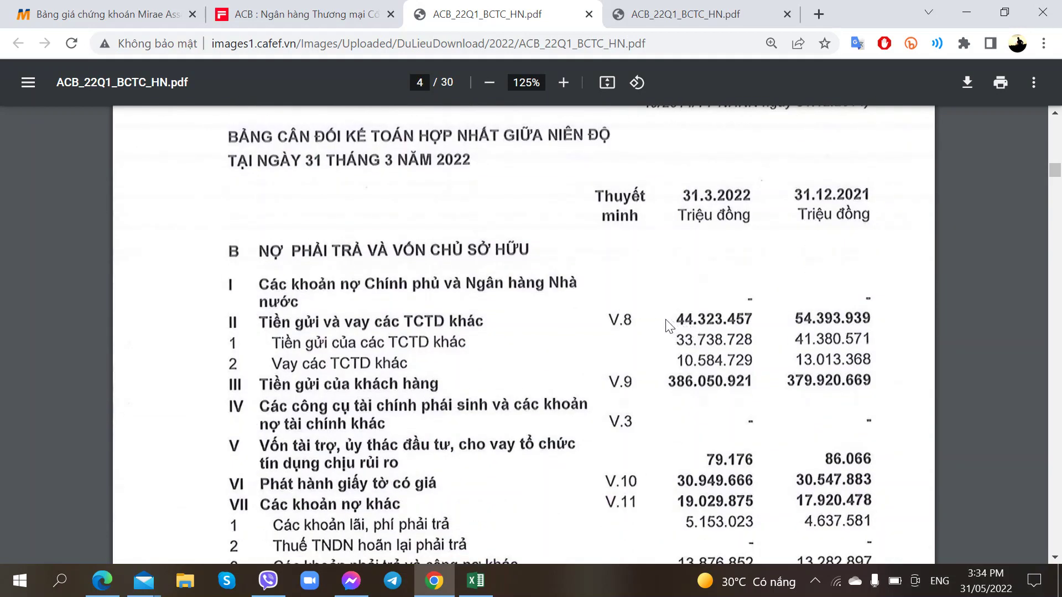
{"action": "scroll", "coordinate": [669, 359], "scroll_direction": "up", "scroll_amount": 10}
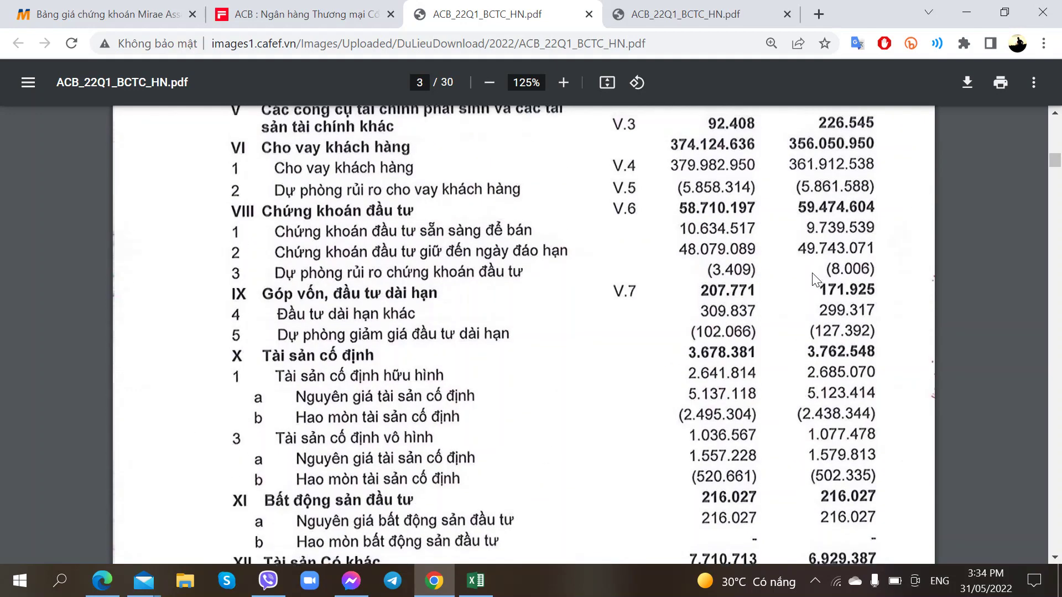
{"action": "scroll", "coordinate": [805, 282], "scroll_direction": "up", "scroll_amount": 2}
{"action": "scroll", "coordinate": [792, 295], "scroll_direction": "up", "scroll_amount": 4}
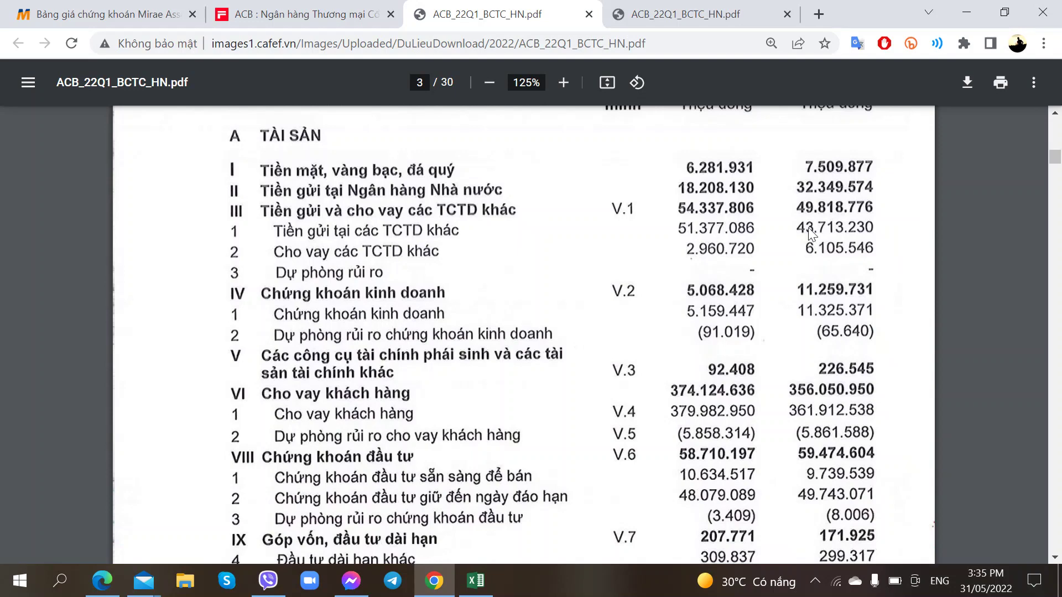
Step: Examine the interbank and customer deposit lines in the liabilities section on page 4 of the report
{"action": "scroll", "coordinate": [809, 234], "scroll_direction": "down", "scroll_amount": 12}
{"action": "scroll", "coordinate": [810, 271], "scroll_direction": "up", "scroll_amount": 2}
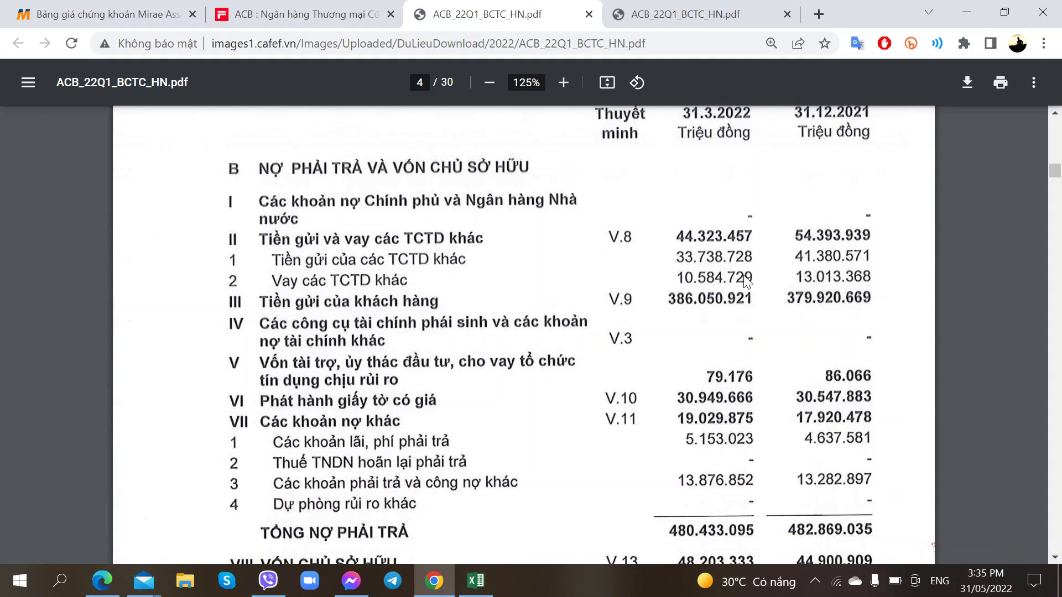
{"action": "key", "text": "alt+Tab"}
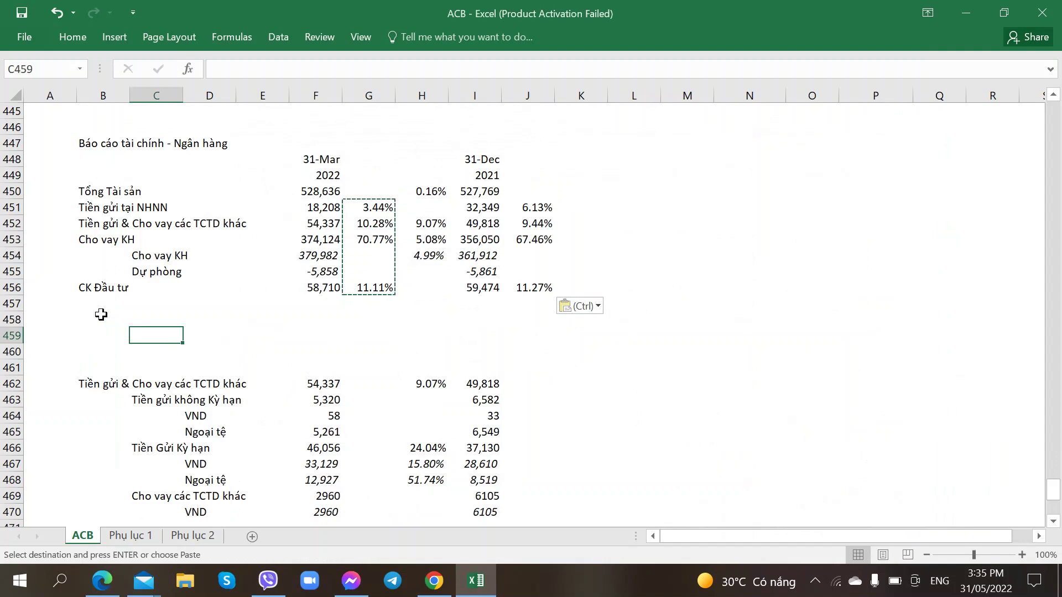
{"action": "right_click", "coordinate": [17, 321]}
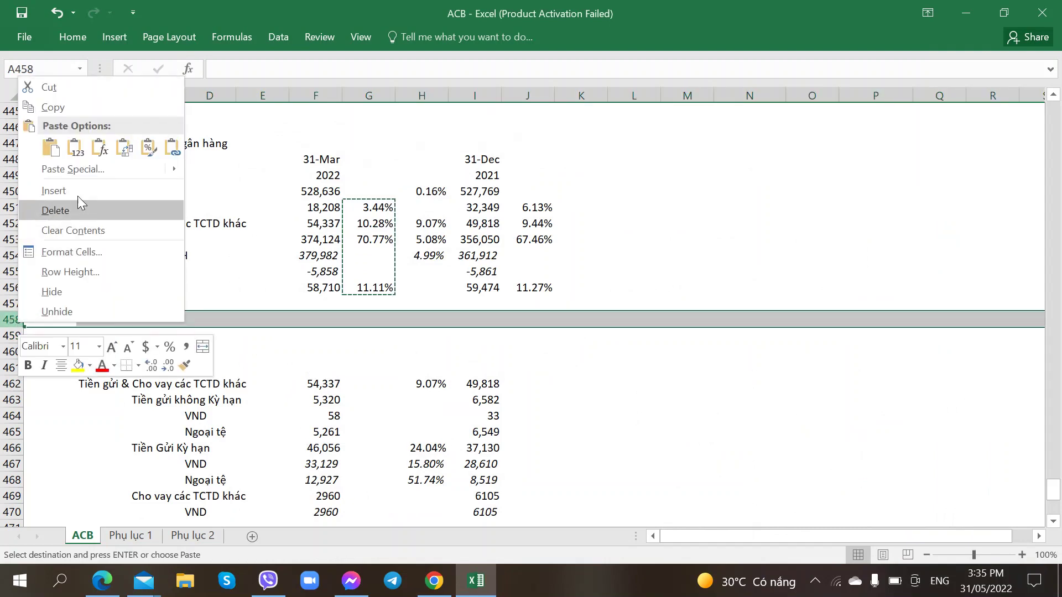
{"action": "left_click", "coordinate": [56, 191]}
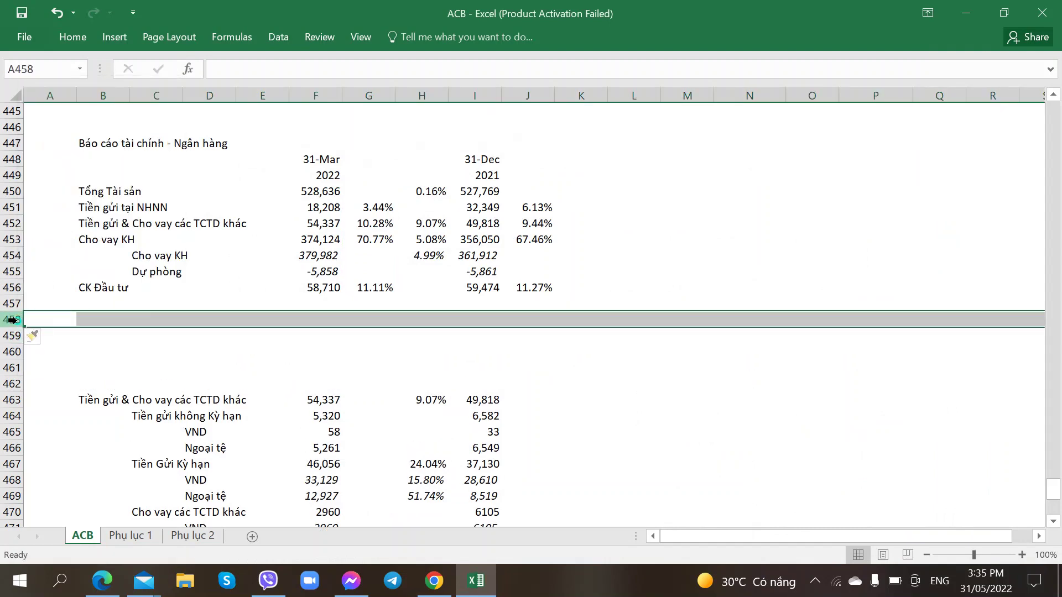
{"action": "right_click", "coordinate": [12, 319]}
{"action": "left_click", "coordinate": [49, 206]}
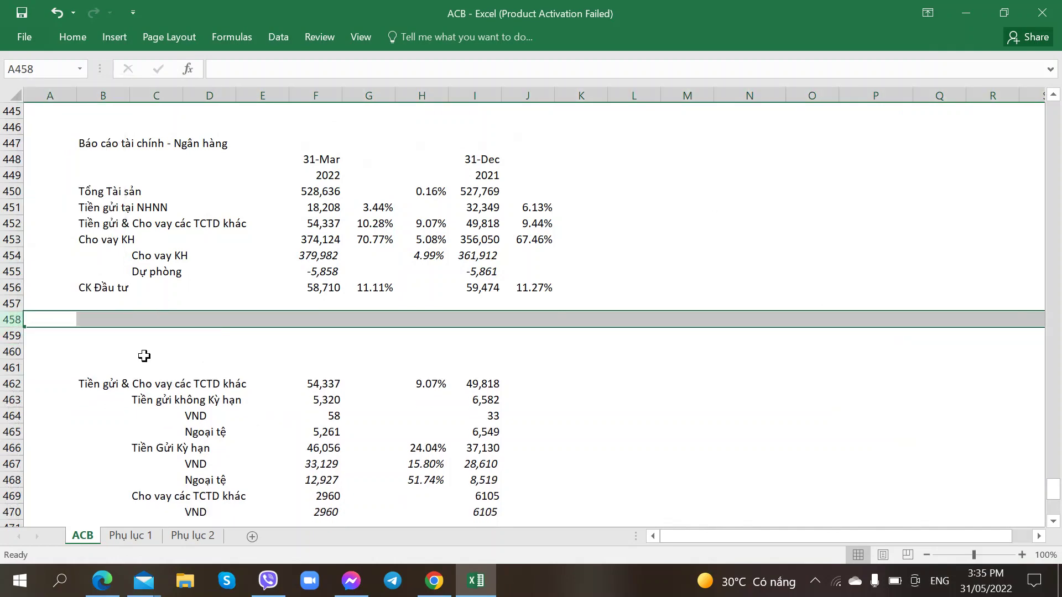
{"action": "left_click", "coordinate": [180, 382]}
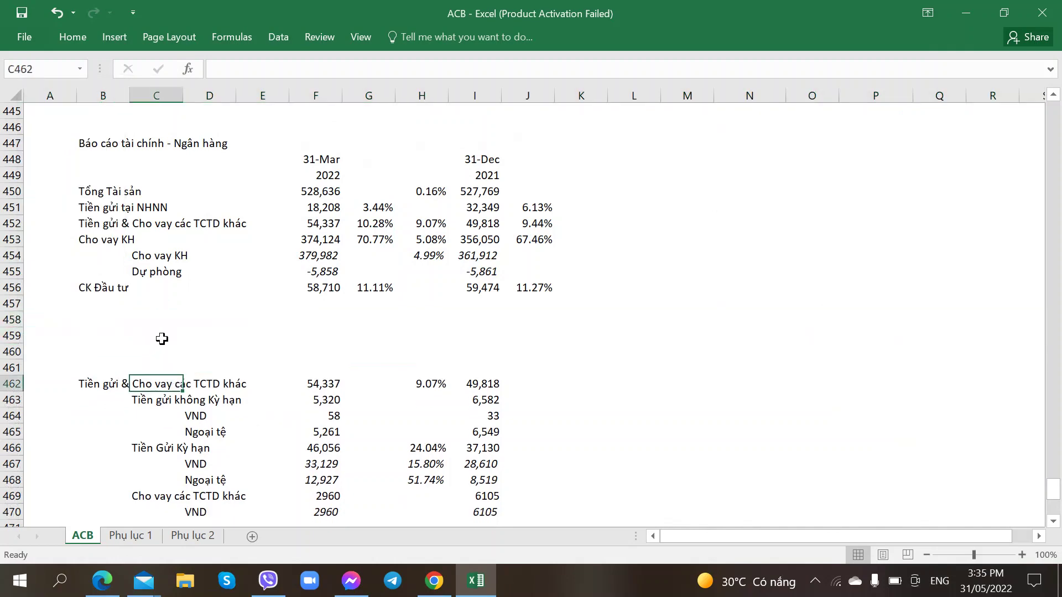
Step: Switch to Chrome and review the liabilities and equity lines on page 4 for items to list in the worksheet
{"action": "key", "text": "alt+Tab"}
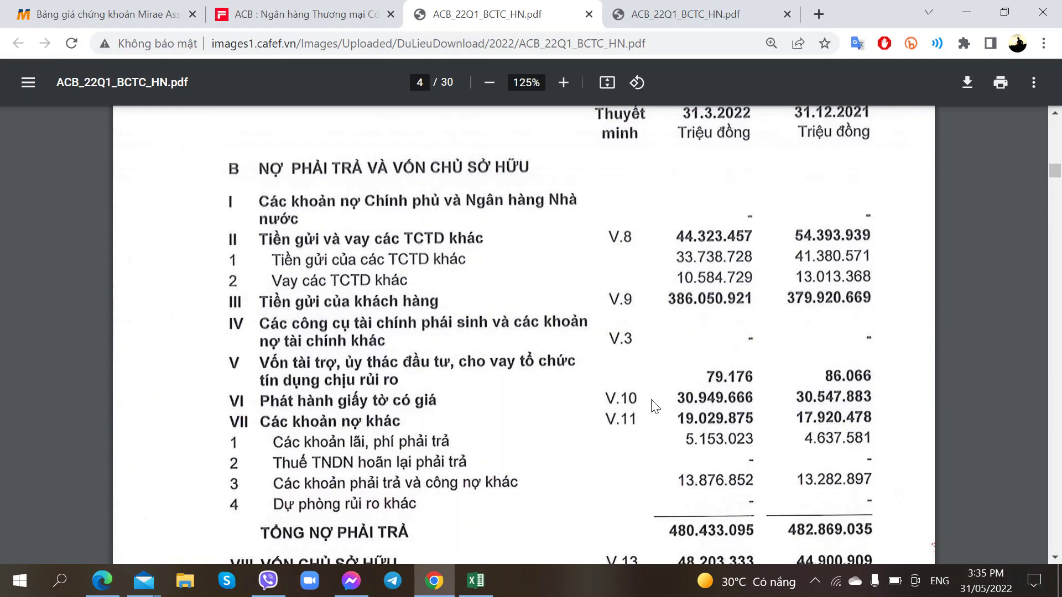
{"action": "scroll", "coordinate": [658, 385], "scroll_direction": "down", "scroll_amount": 3}
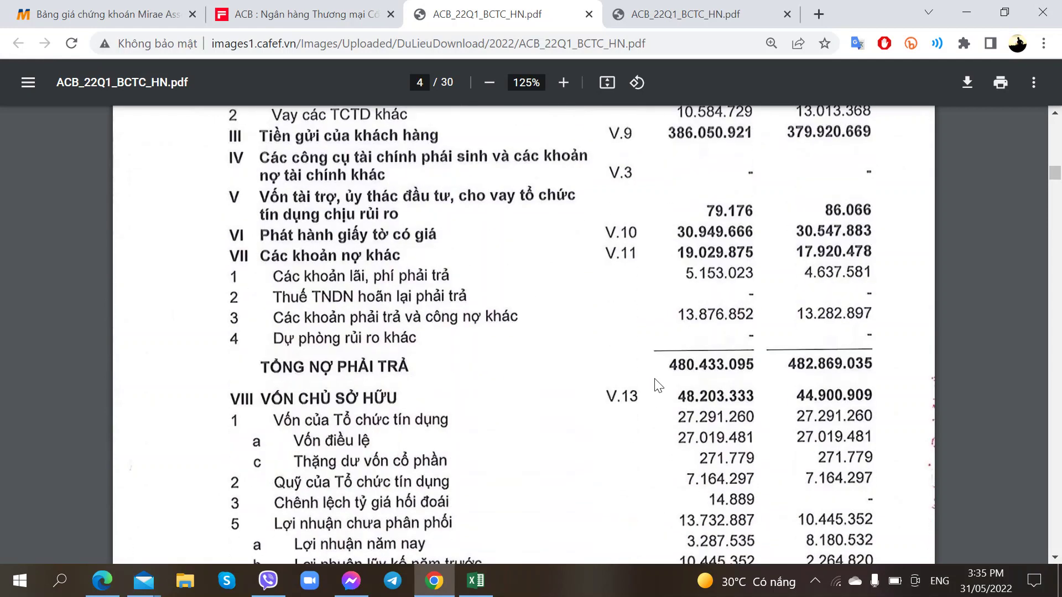
{"action": "scroll", "coordinate": [658, 386], "scroll_direction": "down", "scroll_amount": 2}
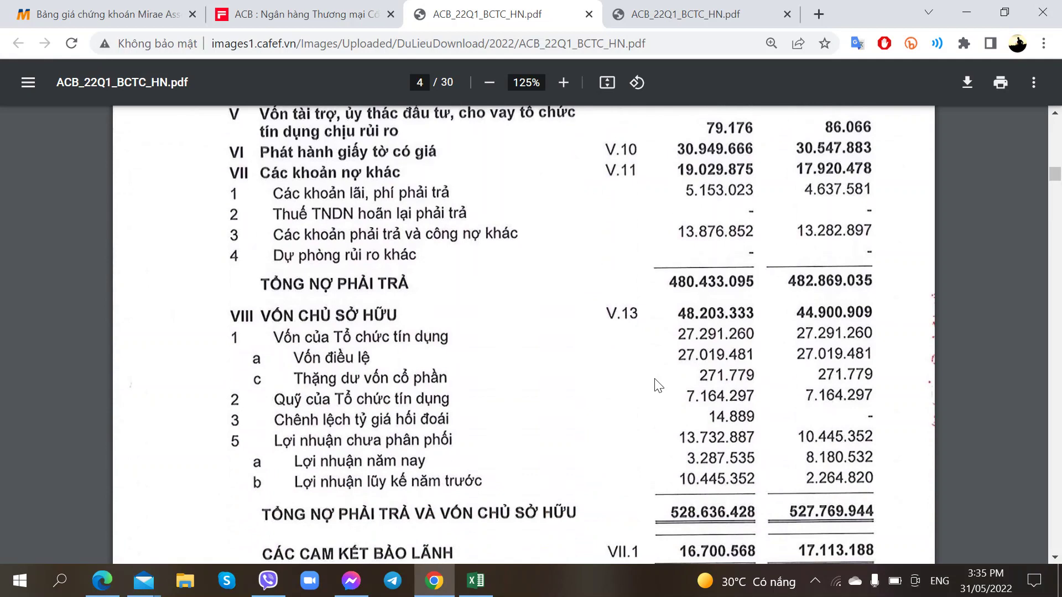
{"action": "scroll", "coordinate": [658, 385], "scroll_direction": "up", "scroll_amount": 3}
{"action": "key", "text": "alt+Tab"}
{"action": "key", "text": "alt+Tab"}
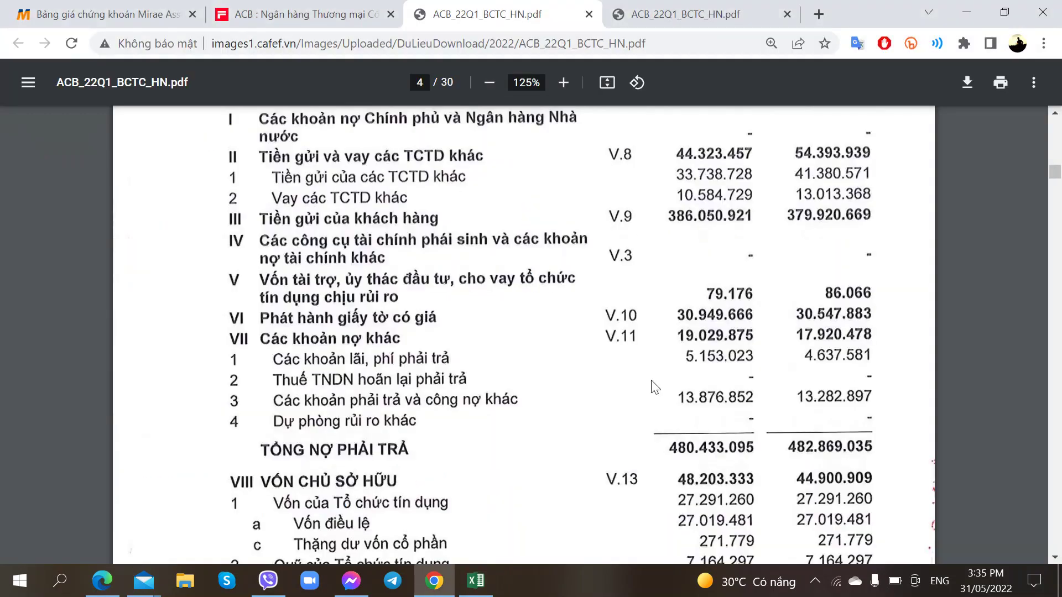
Step: Switch to Excel and enter the label "Tiền gửi và Vay các TCTD khác" in cell B458, following the PDF's wording
{"action": "key", "text": "alt+Tab"}
{"action": "type", "text": "Tiền gửi"}
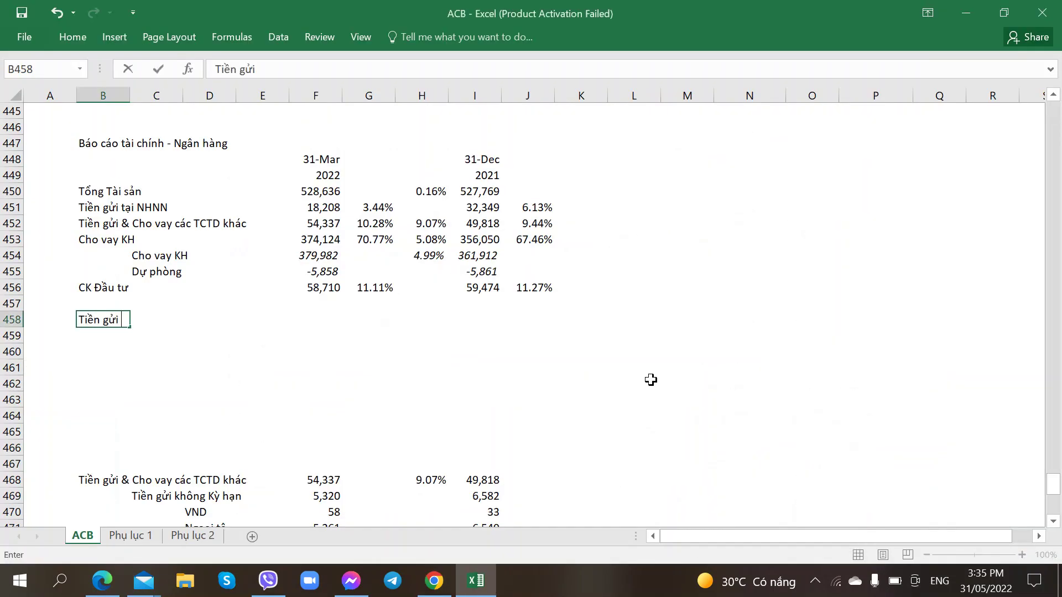
{"action": "key", "text": "alt+Tab"}
{"action": "key", "text": "alt+Tab"}
{"action": "type", "text": "và Vay"}
{"action": "key", "text": "alt+Tab"}
{"action": "key", "text": "alt+Tab"}
{"action": "type", "text": "các"}
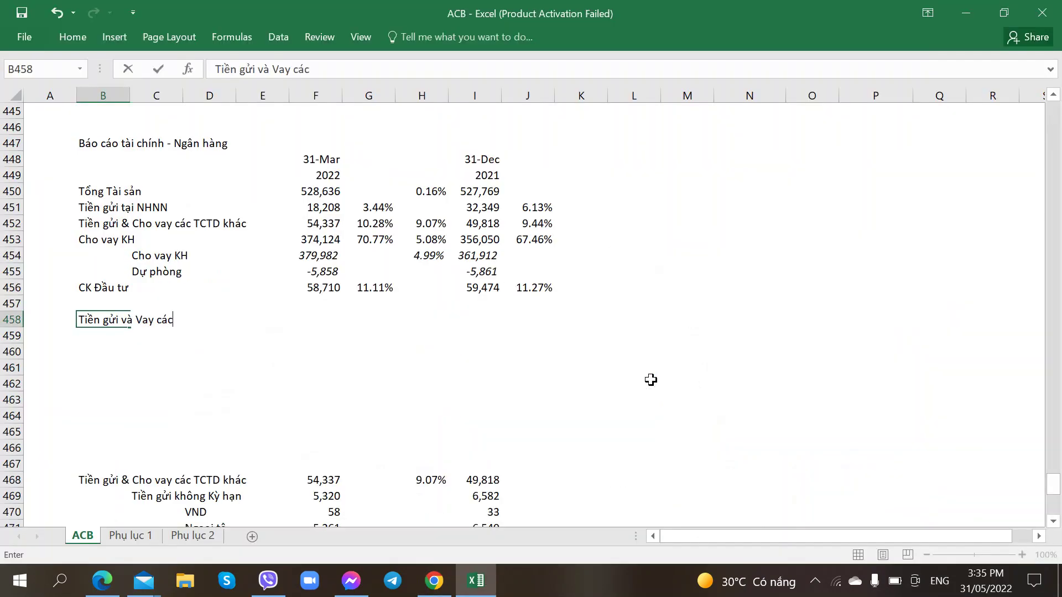
{"action": "type", "text": " TCTD khác"}
{"action": "key", "text": "Right"}
{"action": "key", "text": "Right"}
{"action": "key", "text": "Right"}
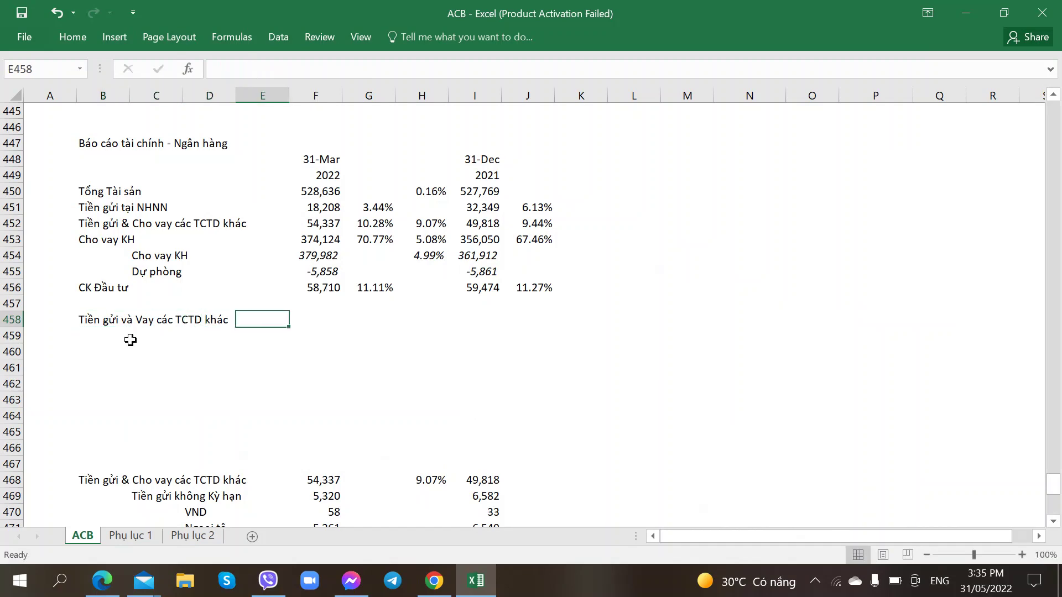
Step: Enter the label "Tiền gửi Khách hàng" in cell B459, checking the item against the PDF in Chrome
{"action": "left_click", "coordinate": [105, 337]}
{"action": "key", "text": "alt+Tab"}
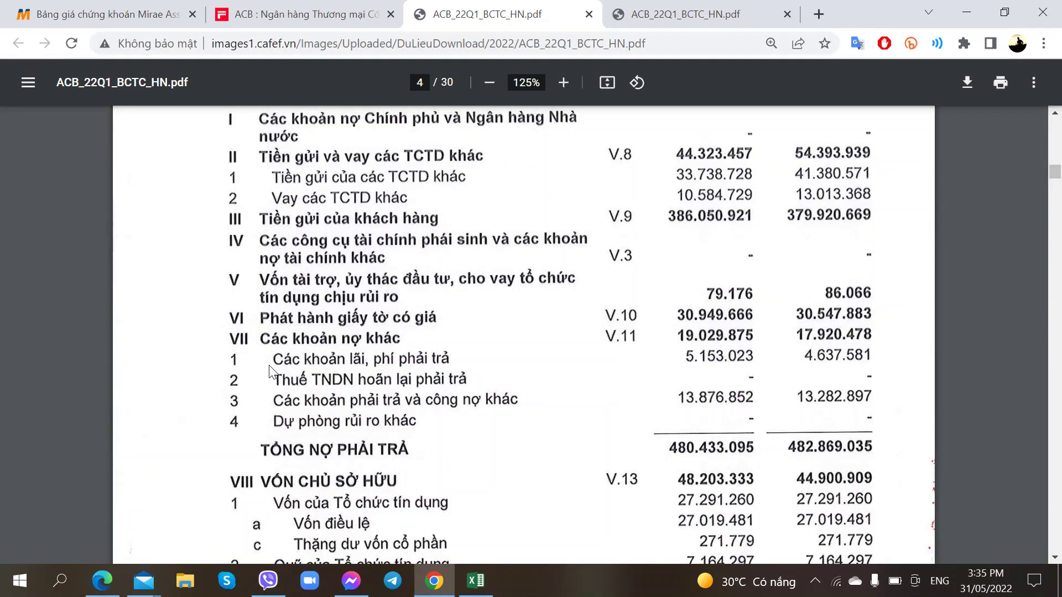
{"action": "key", "text": "alt+Tab"}
{"action": "type", "text": "Tiền gửi Khách"}
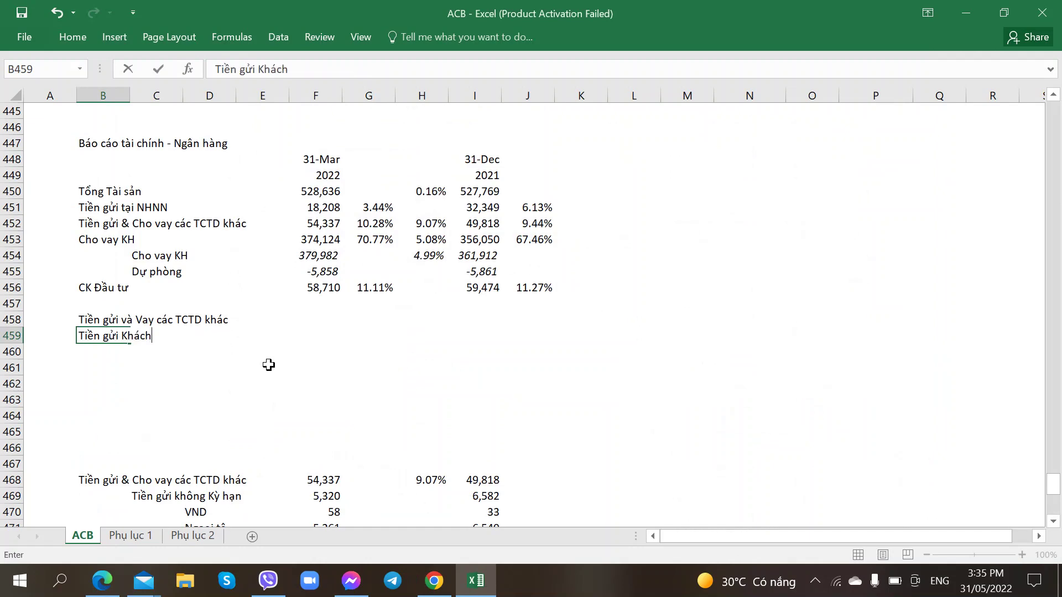
{"action": "type", "text": " hàng"}
{"action": "key", "text": "Return"}
Step: Check the PDF in Chrome for the next liability item and enter "Phát hành Giấy tờ có Giá" in Excel cell B460
{"action": "key", "text": "alt+Tab"}
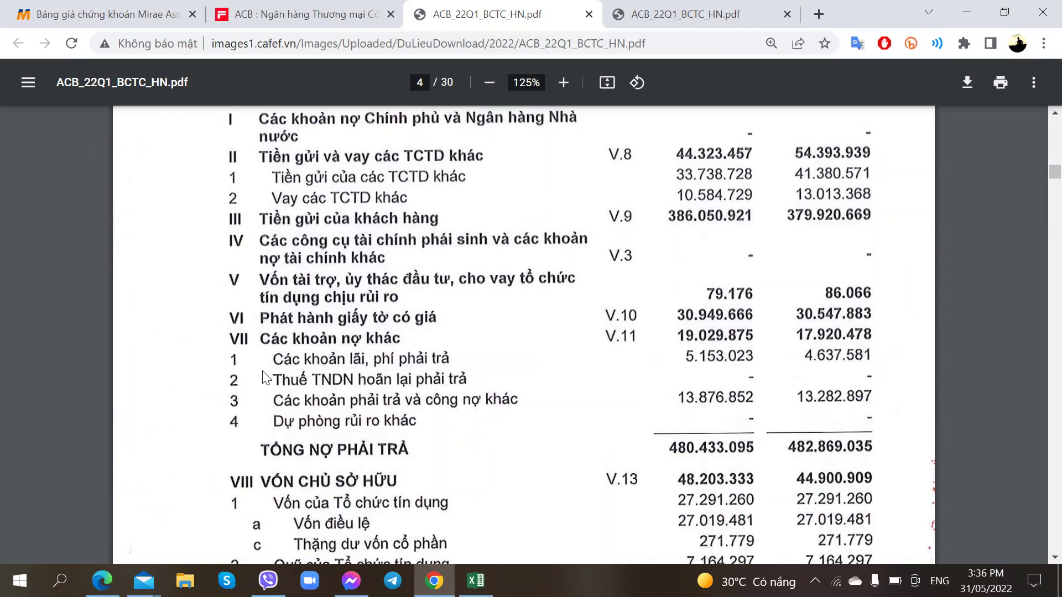
{"action": "key", "text": "alt+Tab"}
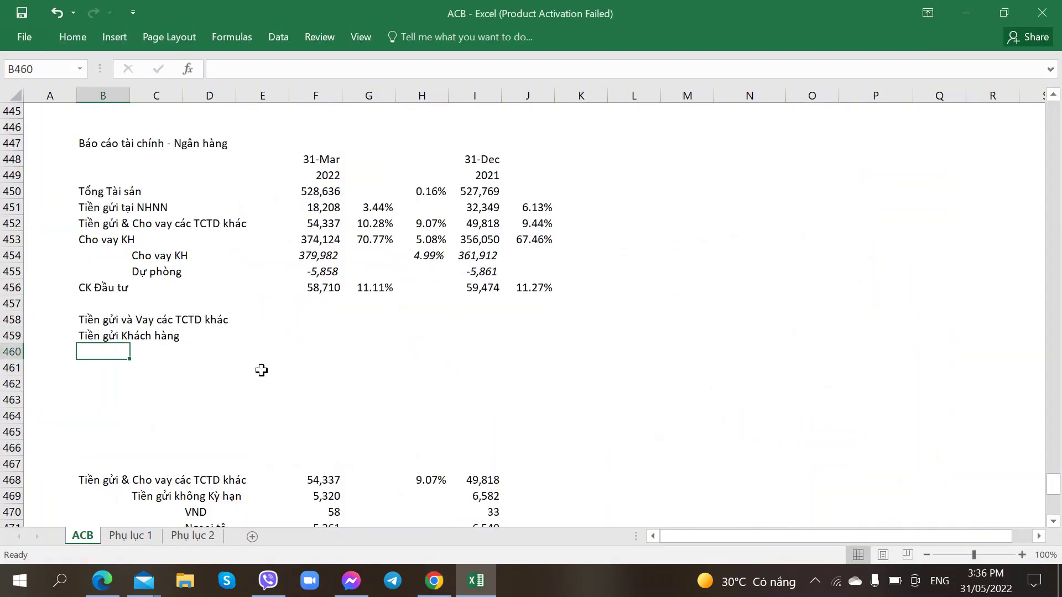
{"action": "type", "text": "Phát hành Giấy"}
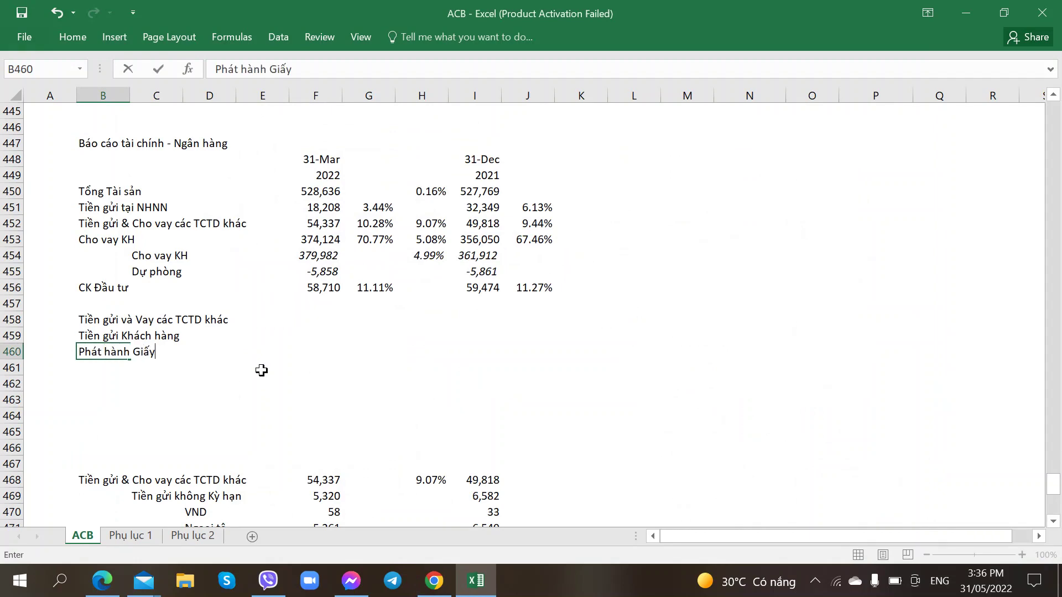
{"action": "type", "text": " tờ có Giá"}
{"action": "key", "text": "Right"}
{"action": "key", "text": "Right"}
{"action": "key", "text": "Right"}
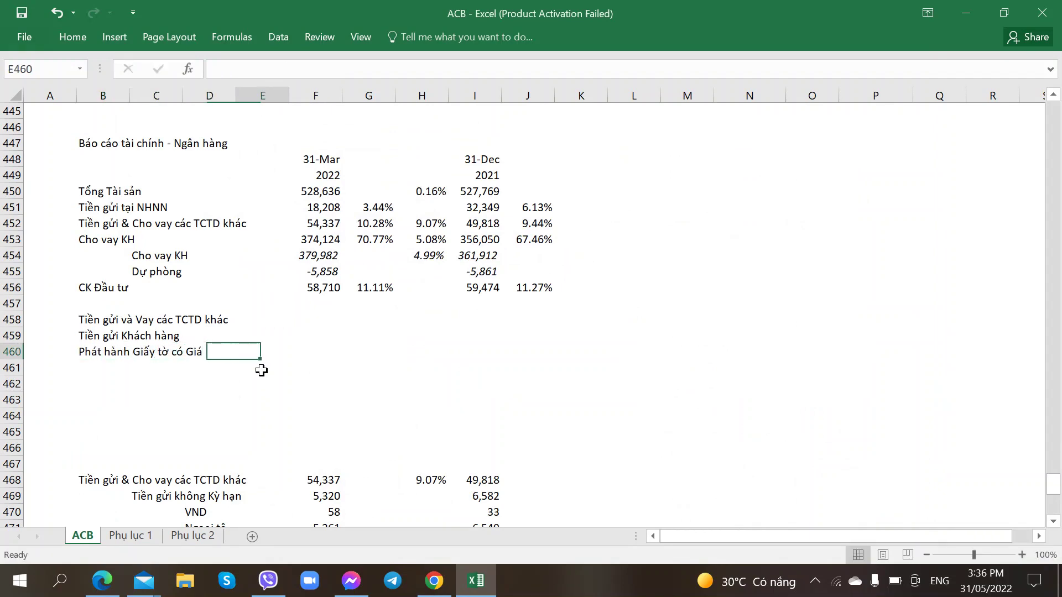
Step: Switch to Chrome and examine note 10 on issued valuable papers by bond term in the second copy of the report at 125% zoom
{"action": "key", "text": "alt+Tab"}
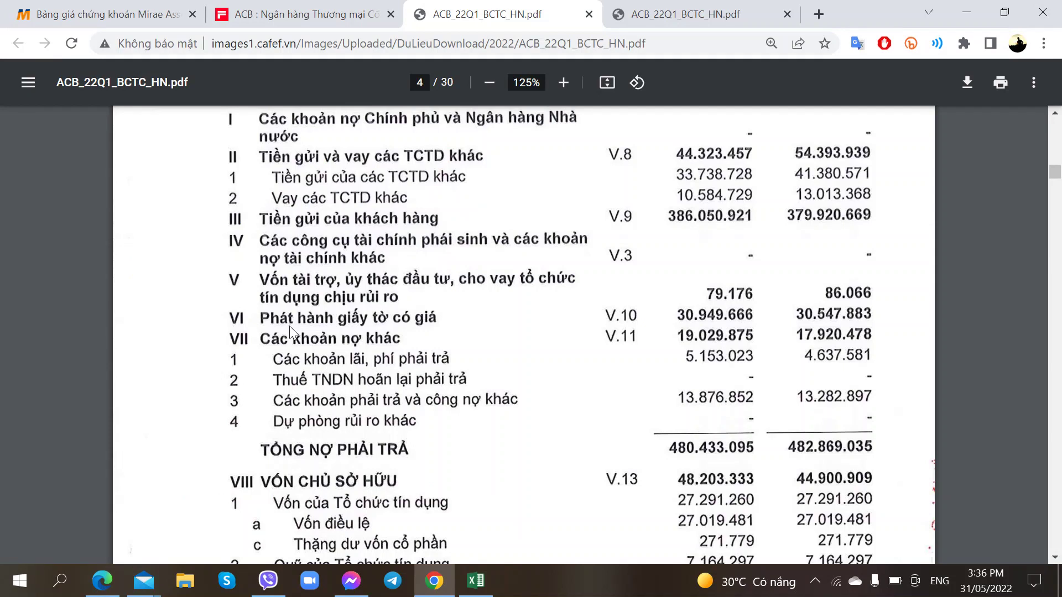
{"action": "left_click", "coordinate": [641, 18]}
{"action": "scroll", "coordinate": [494, 329], "scroll_direction": "down", "scroll_amount": 3}
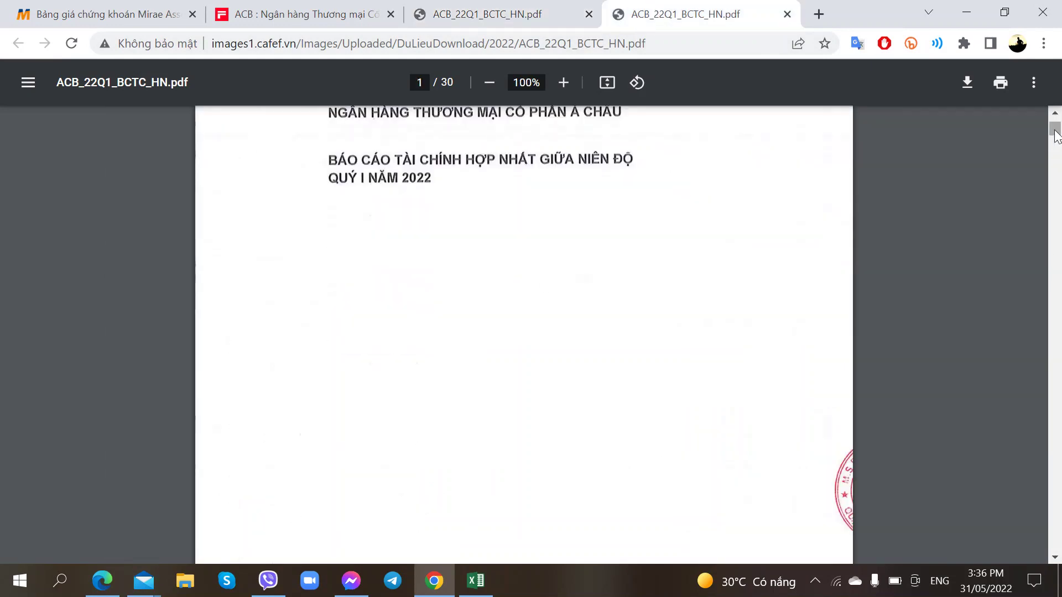
{"action": "key", "text": "ctrl+shift+Tab"}
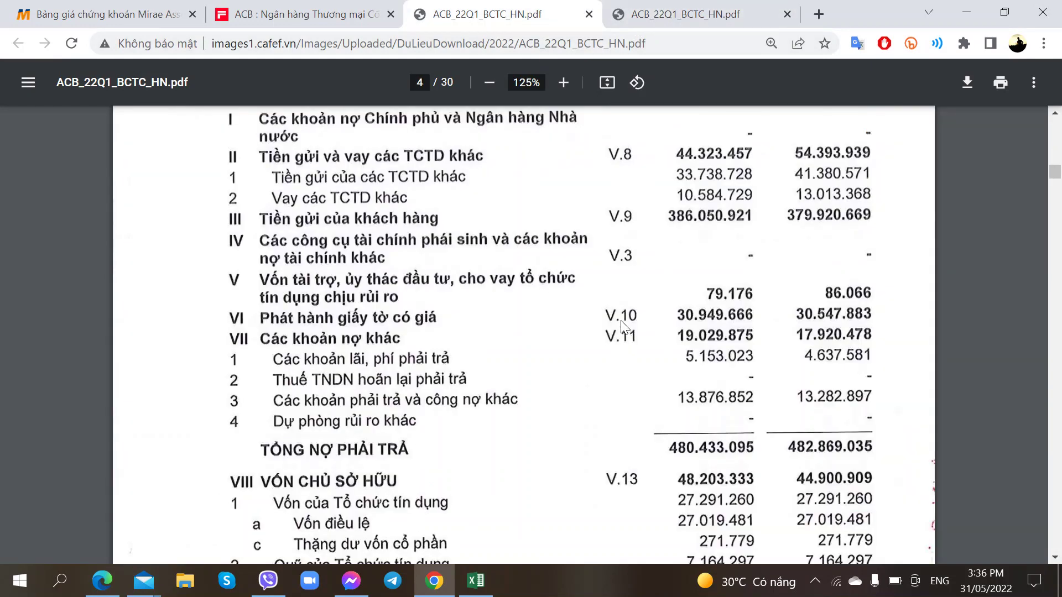
{"action": "left_click", "coordinate": [686, 14]}
{"action": "left_click_drag", "start_coordinate": [1054, 133], "coordinate": [1057, 290]}
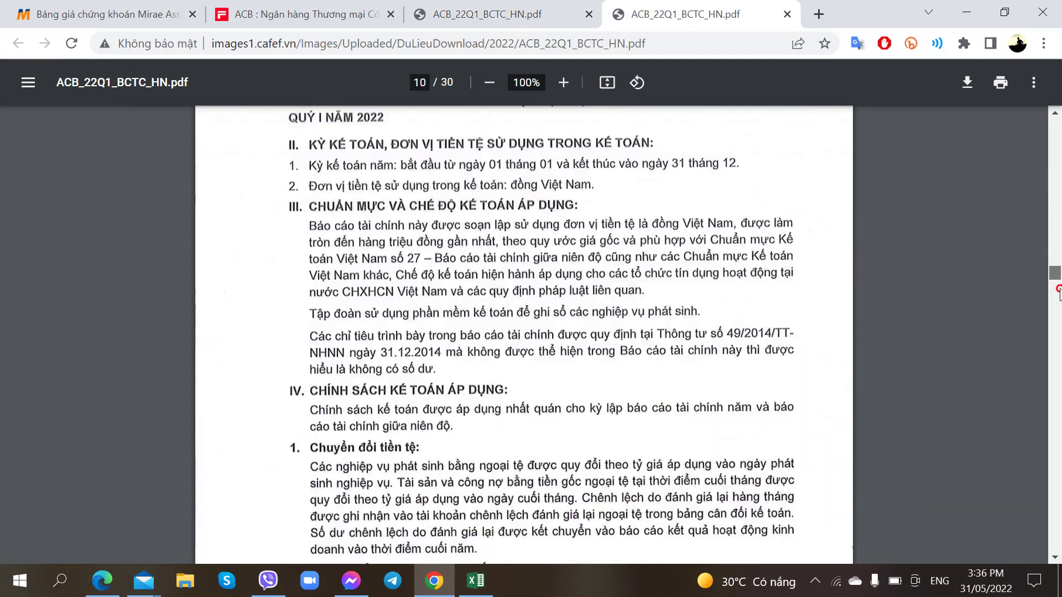
{"action": "scroll", "coordinate": [532, 365], "scroll_direction": "down", "scroll_amount": 20}
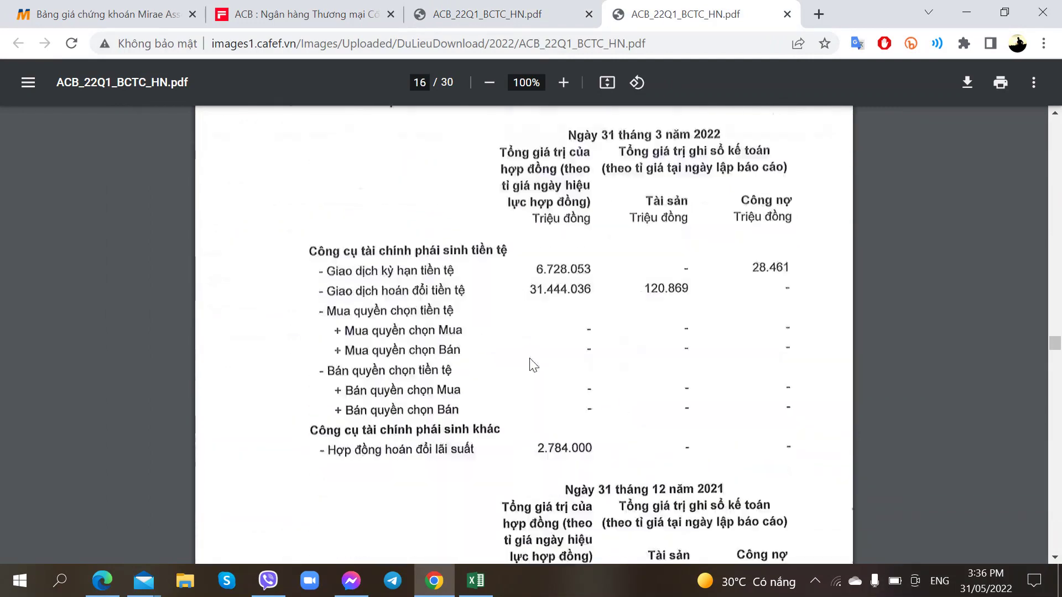
{"action": "scroll", "coordinate": [529, 358], "scroll_direction": "down", "scroll_amount": 20}
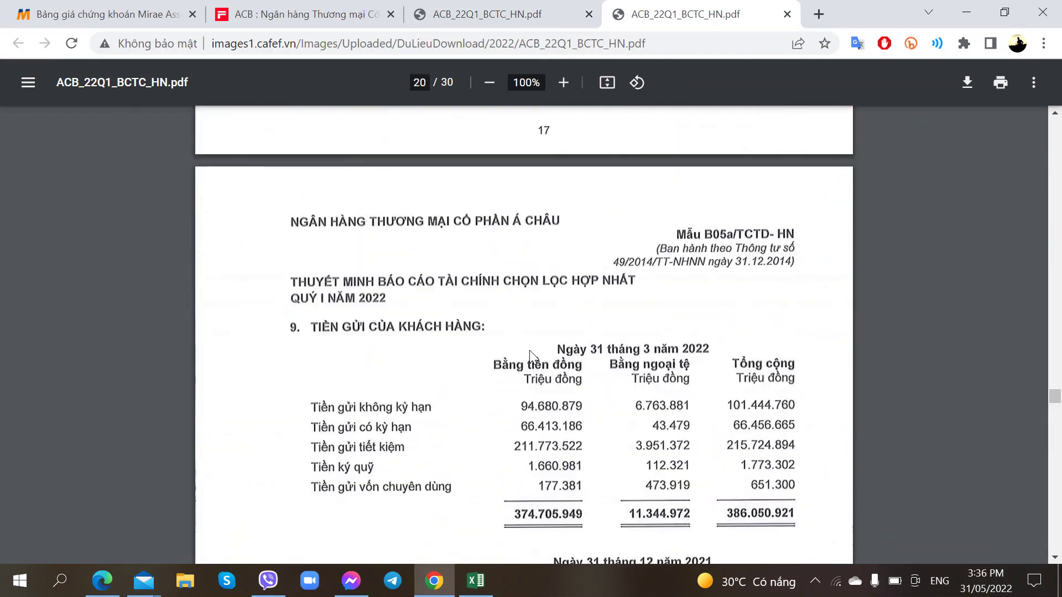
{"action": "scroll", "coordinate": [530, 351], "scroll_direction": "down", "scroll_amount": 12}
{"action": "scroll", "coordinate": [532, 357], "scroll_direction": "up", "scroll_amount": 2}
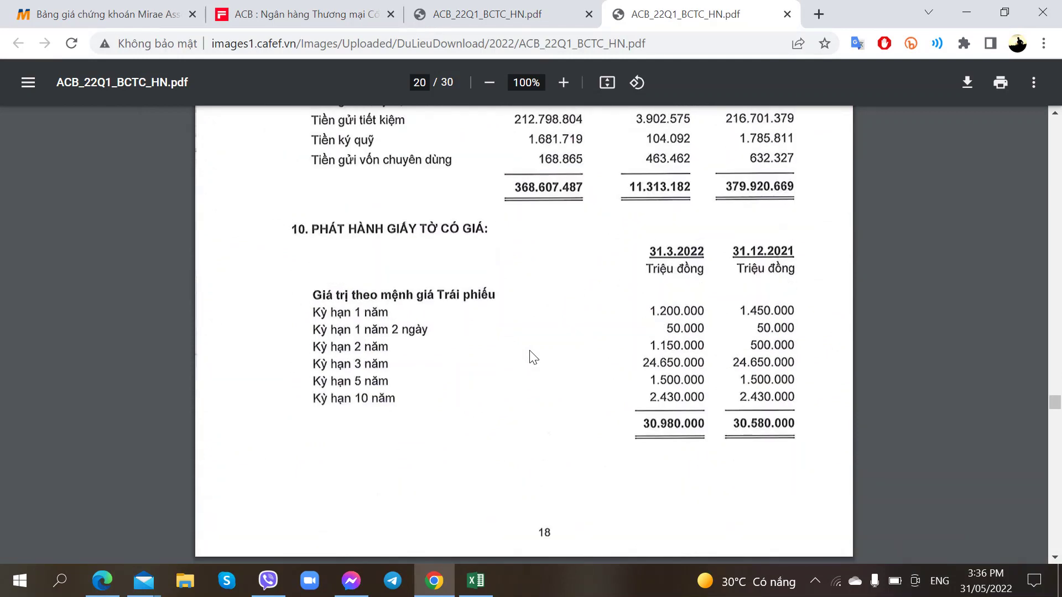
{"action": "scroll", "coordinate": [514, 358], "scroll_direction": "up", "scroll_amount": 1, "text": "ctrl"}
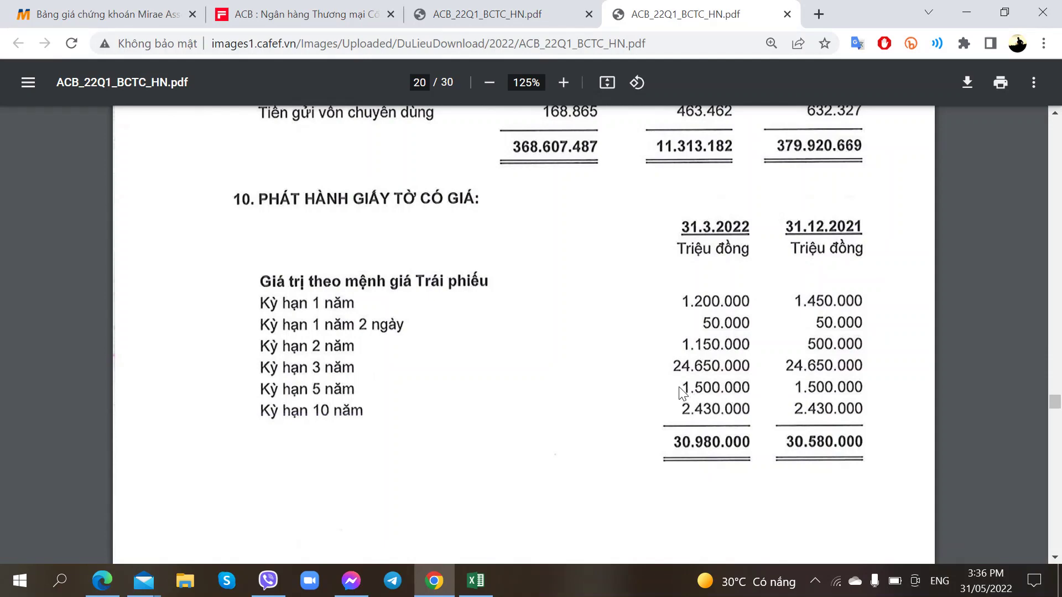
{"action": "scroll", "coordinate": [681, 391], "scroll_direction": "down", "scroll_amount": 10}
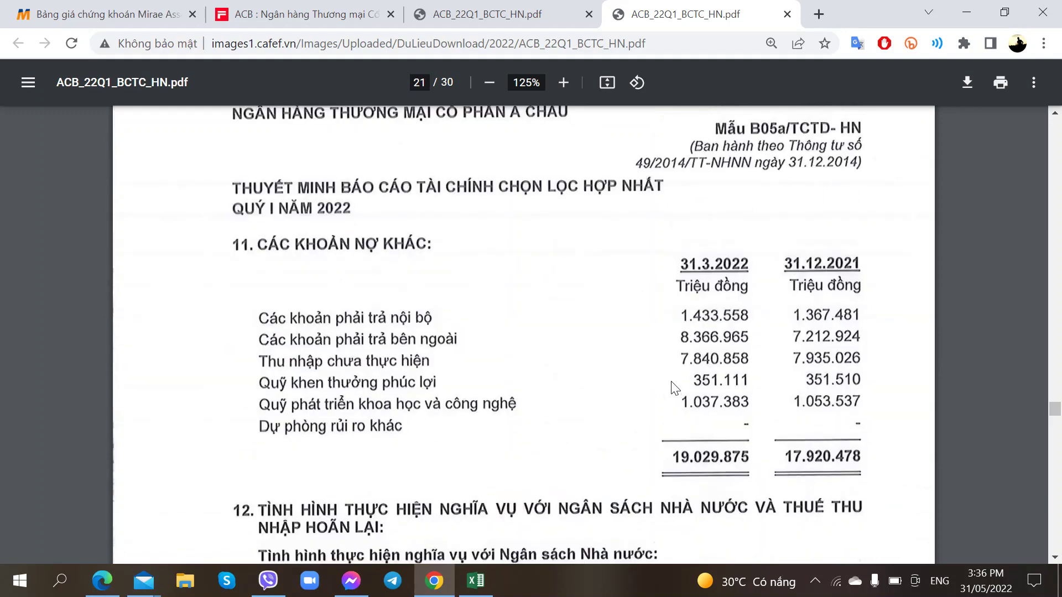
{"action": "scroll", "coordinate": [674, 386], "scroll_direction": "up", "scroll_amount": 10}
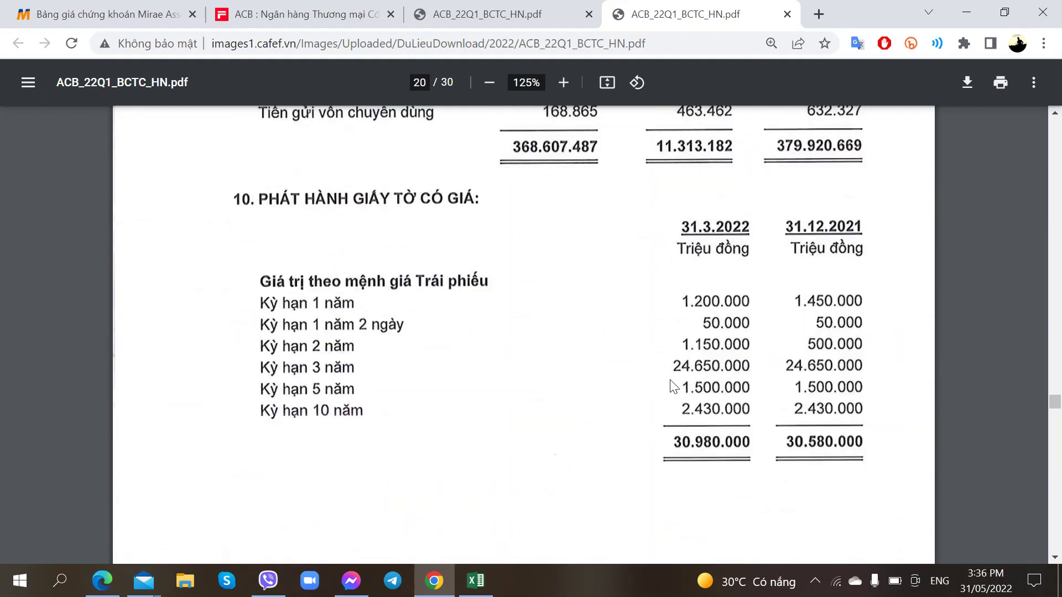
{"action": "left_click", "coordinate": [520, 5]}
Step: Switch to Excel and enter the label "Vốn chủ Sở hữu" in cell B461, checking the item against the balance sheet in Chrome
{"action": "key", "text": "alt+Tab"}
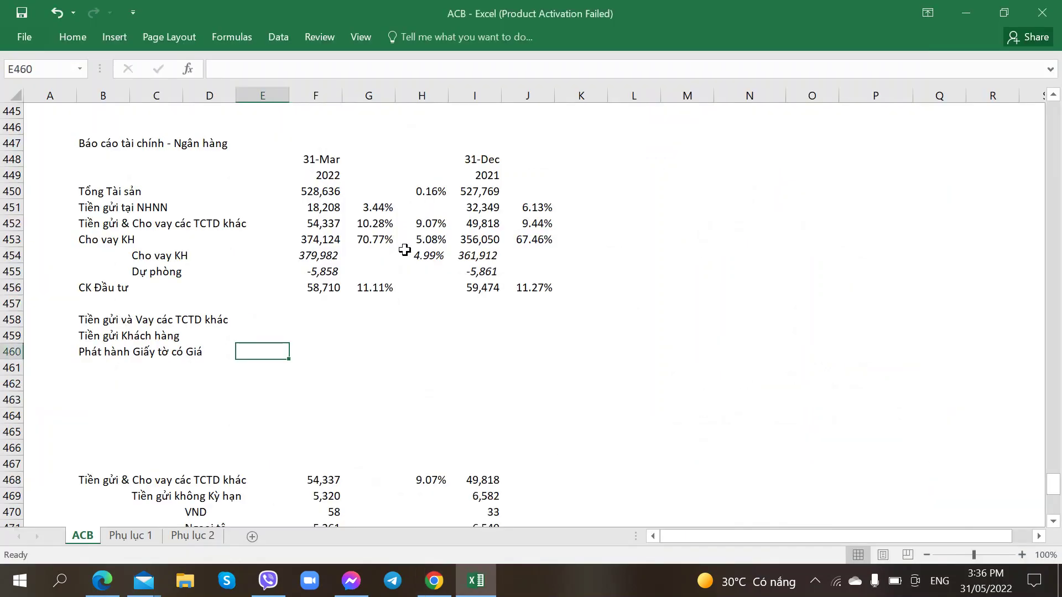
{"action": "key", "text": "alt+Tab"}
{"action": "key", "text": "alt+Tab"}
{"action": "left_click", "coordinate": [75, 366]}
{"action": "key", "text": "alt+Tab"}
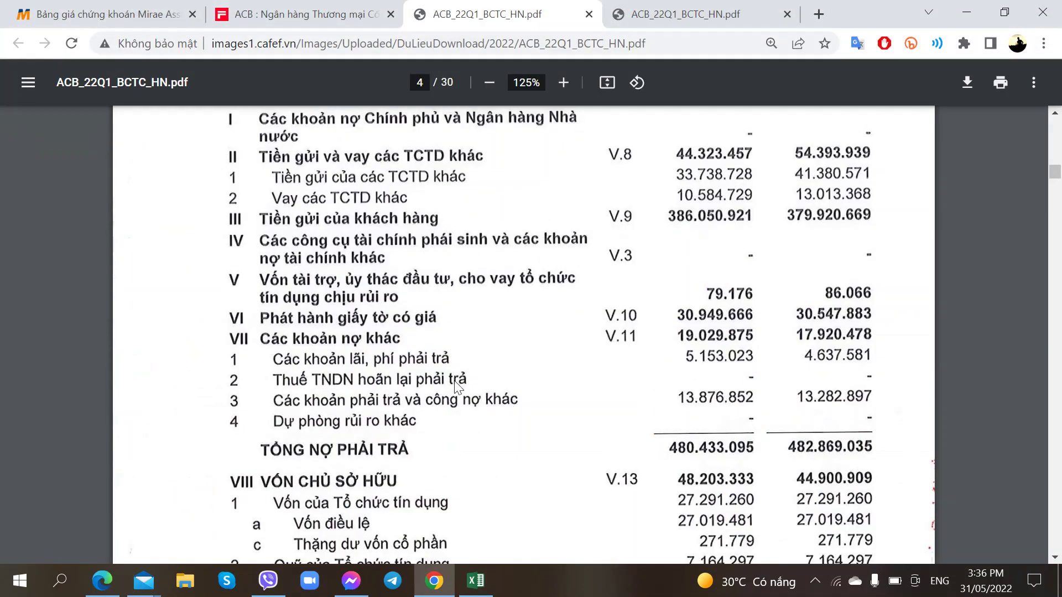
{"action": "key", "text": "alt+Tab"}
{"action": "left_click", "coordinate": [101, 365]}
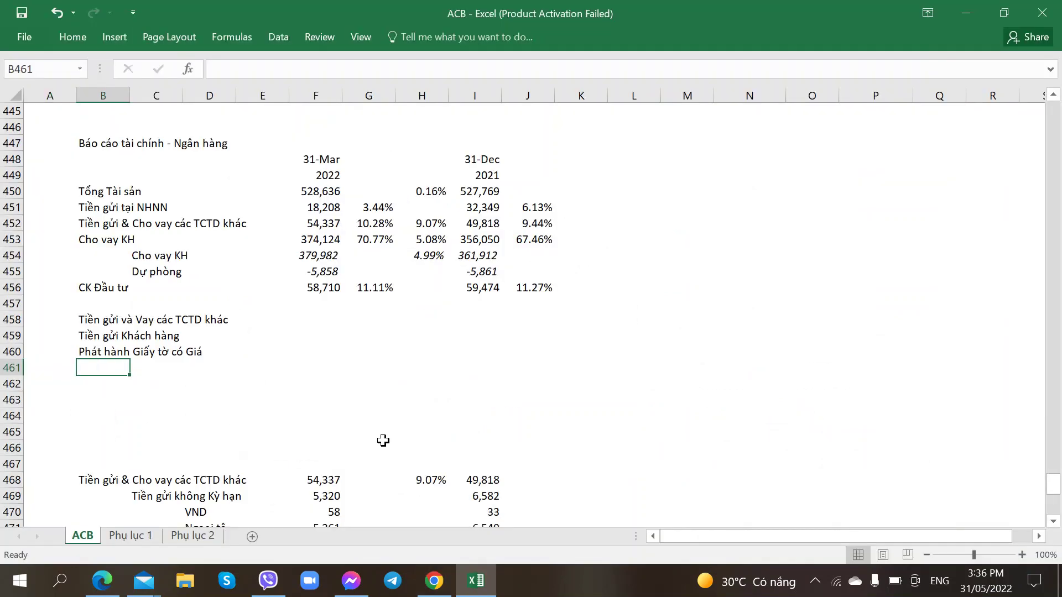
{"action": "type", "text": "Vốnchủ"}
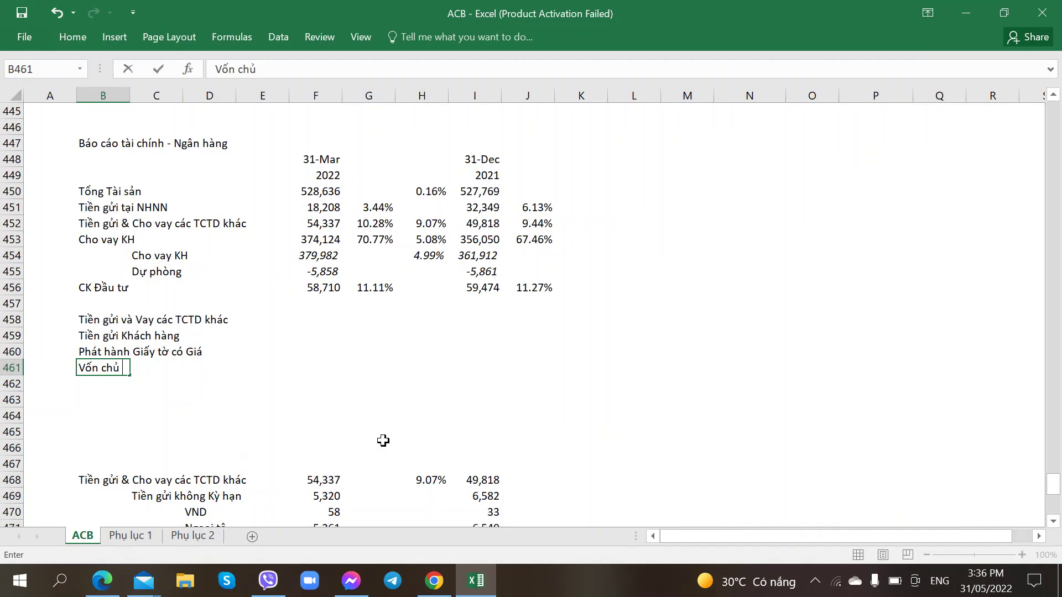
{"action": "type", "text": " Sở hữu"}
{"action": "key", "text": "Tab"}
Step: Check the owners' equity items in the PDF in Chrome, and return to the ACB worksheet in Excel
{"action": "key", "text": "alt+Tab"}
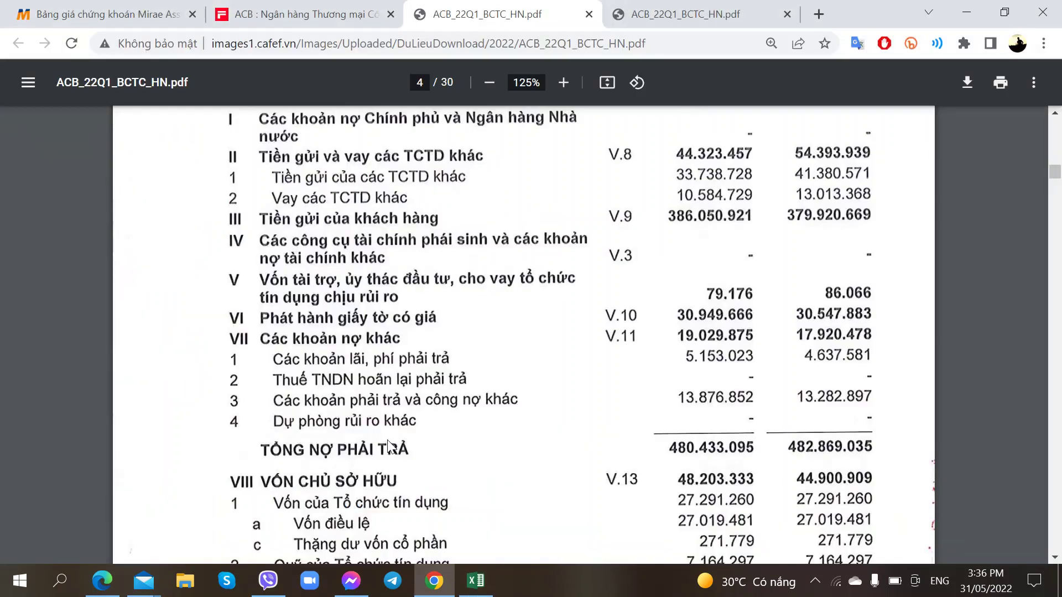
{"action": "scroll", "coordinate": [375, 441], "scroll_direction": "down", "scroll_amount": 3}
{"action": "scroll", "coordinate": [375, 441], "scroll_direction": "down", "scroll_amount": 3}
{"action": "key", "text": "alt+Tab"}
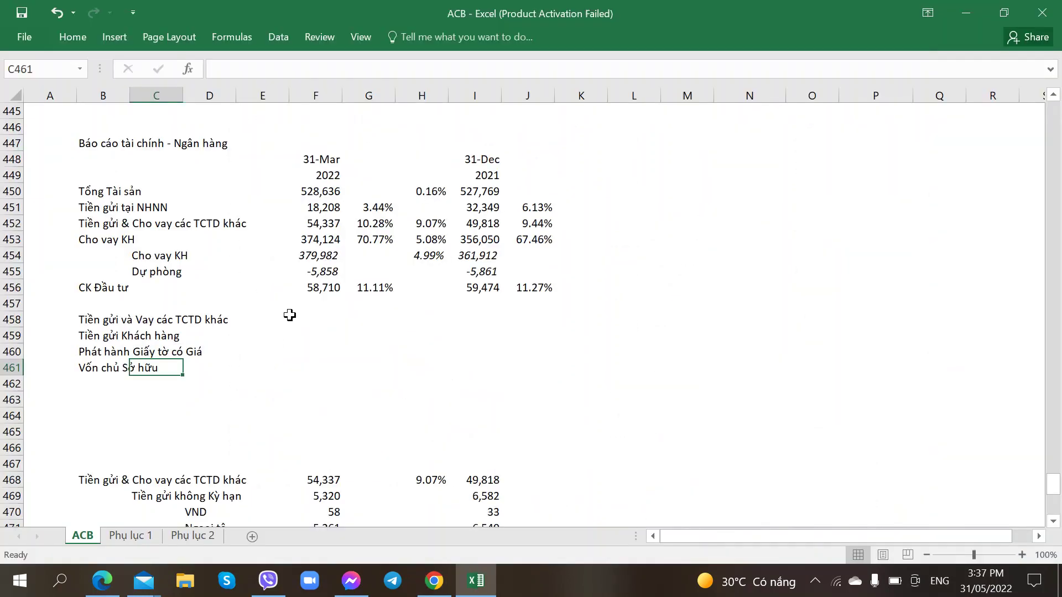
Step: Check the deposits and borrowings from other credit institutions in Chrome's PDF balance sheet and enter 44,323 in Excel cell F458
{"action": "left_click", "coordinate": [312, 319]}
{"action": "key", "text": "alt+Tab"}
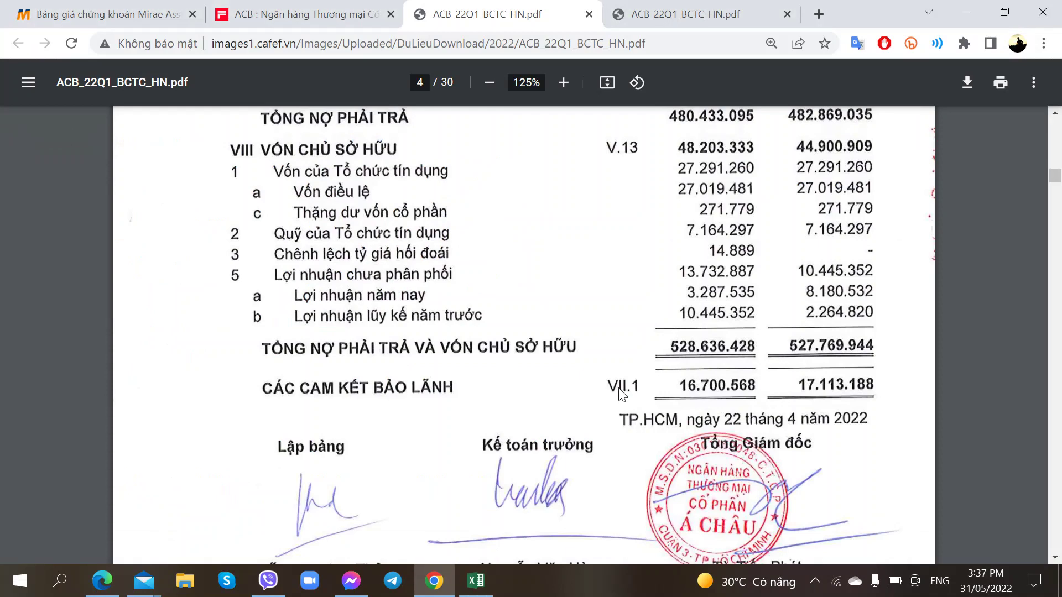
{"action": "key", "text": "alt+Tab"}
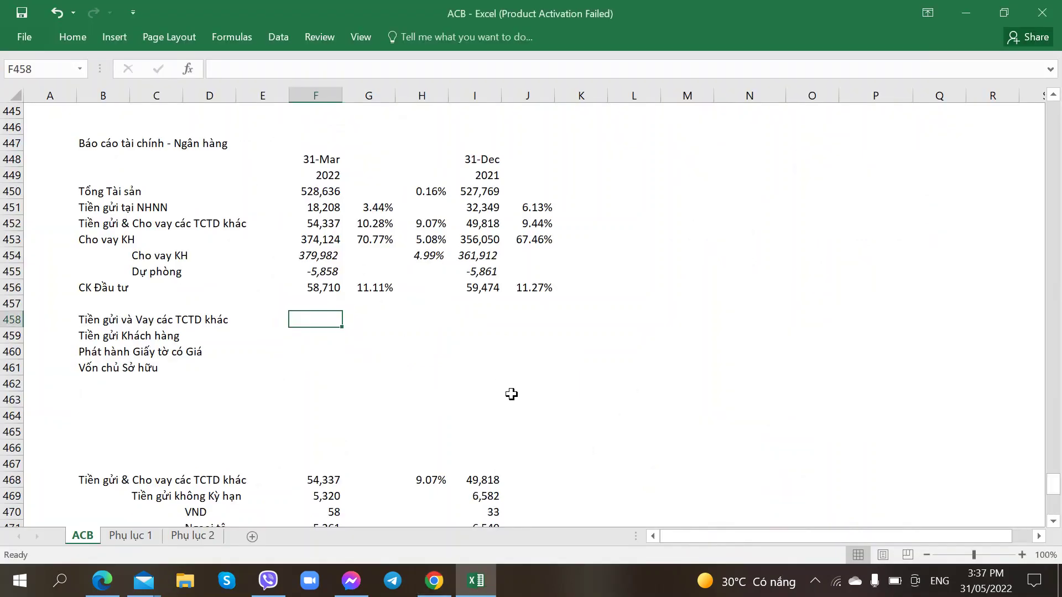
{"action": "key", "text": "alt+Tab"}
{"action": "scroll", "coordinate": [638, 308], "scroll_direction": "up", "scroll_amount": 5}
{"action": "scroll", "coordinate": [638, 307], "scroll_direction": "up", "scroll_amount": 1}
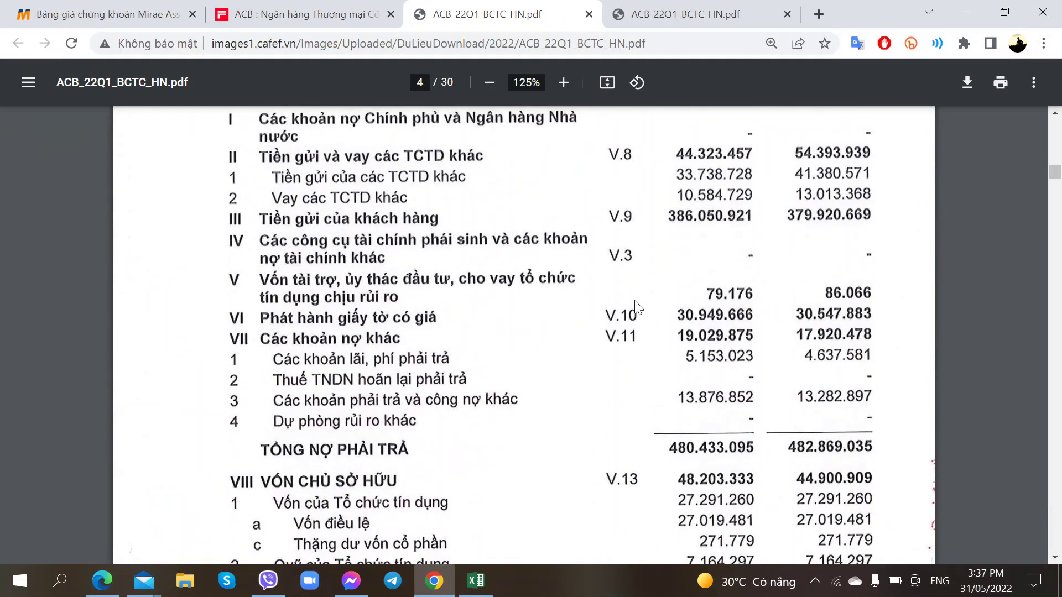
{"action": "scroll", "coordinate": [636, 306], "scroll_direction": "up", "scroll_amount": 1}
{"action": "key", "text": "alt+Tab"}
{"action": "type", "text": "44"}
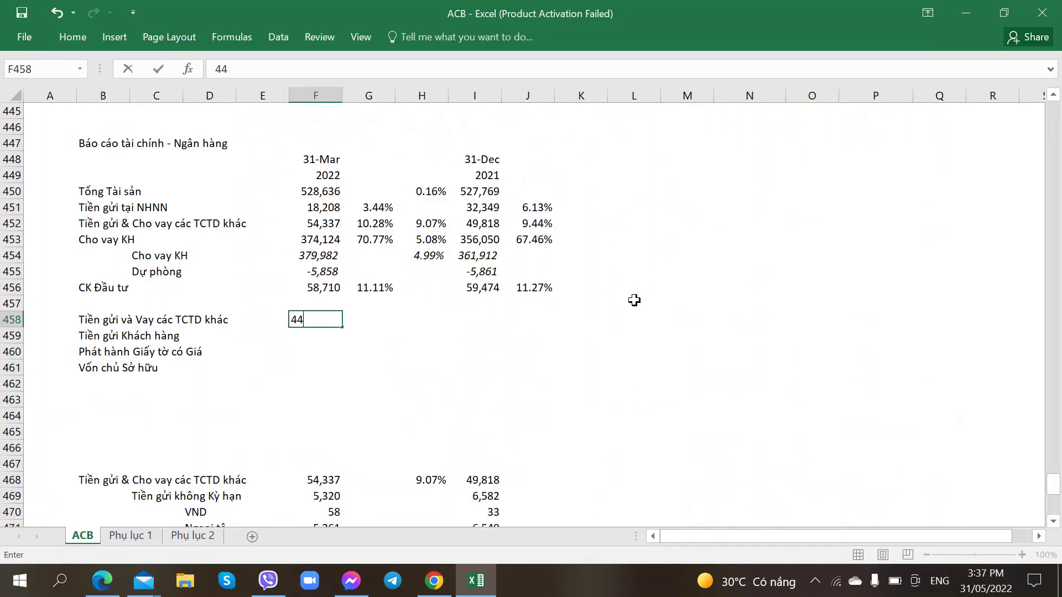
{"action": "type", "text": ",323"}
{"action": "key", "text": "Tab"}
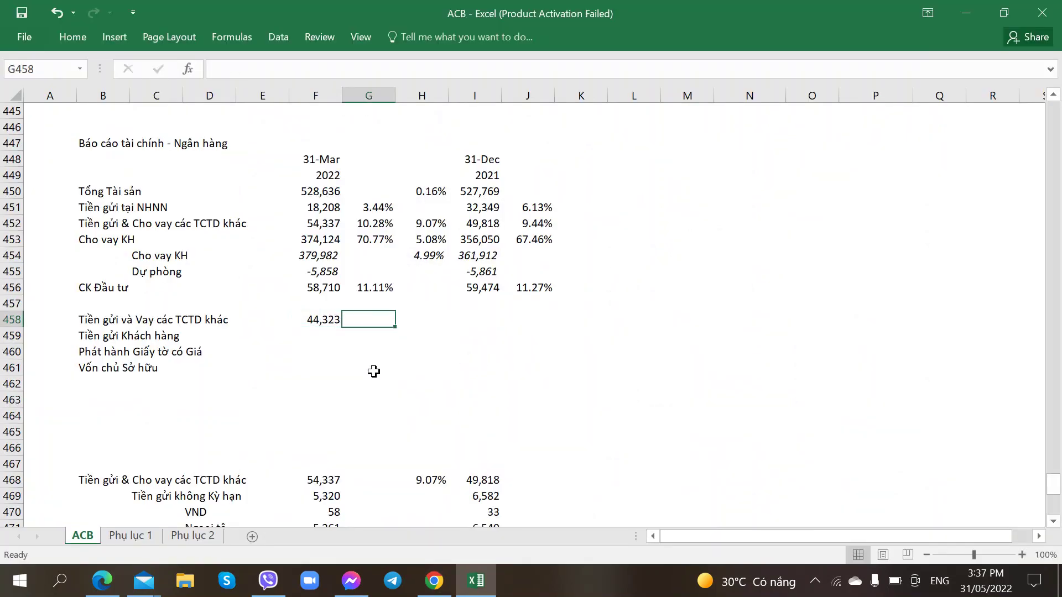
Step: Copy the share-of-total-assets formula from G453 to G458 for deposits and borrowings from other credit institutions
{"action": "key", "text": "alt+Tab"}
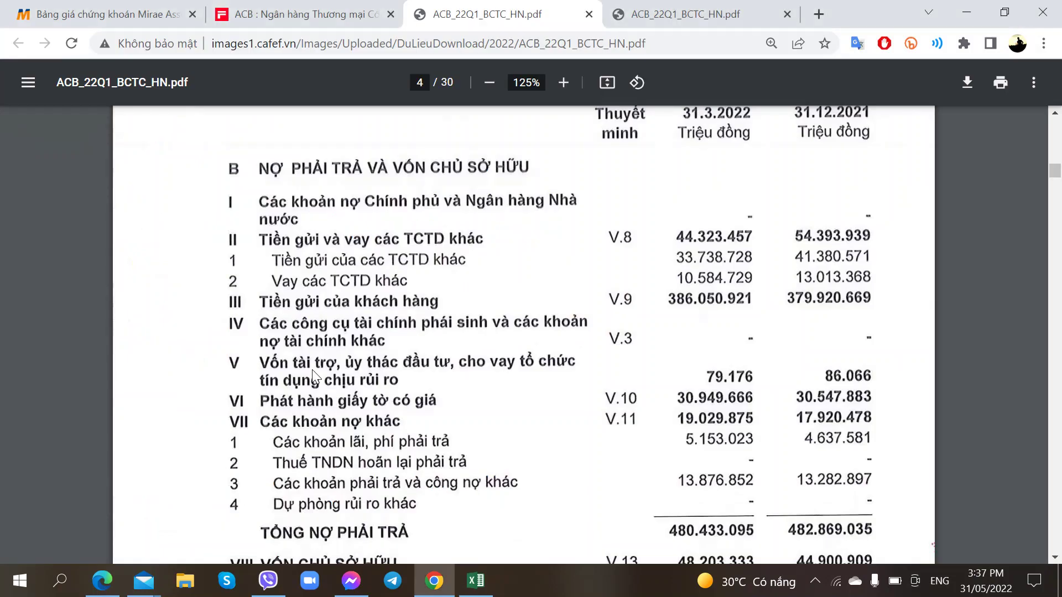
{"action": "key", "text": "alt+Tab"}
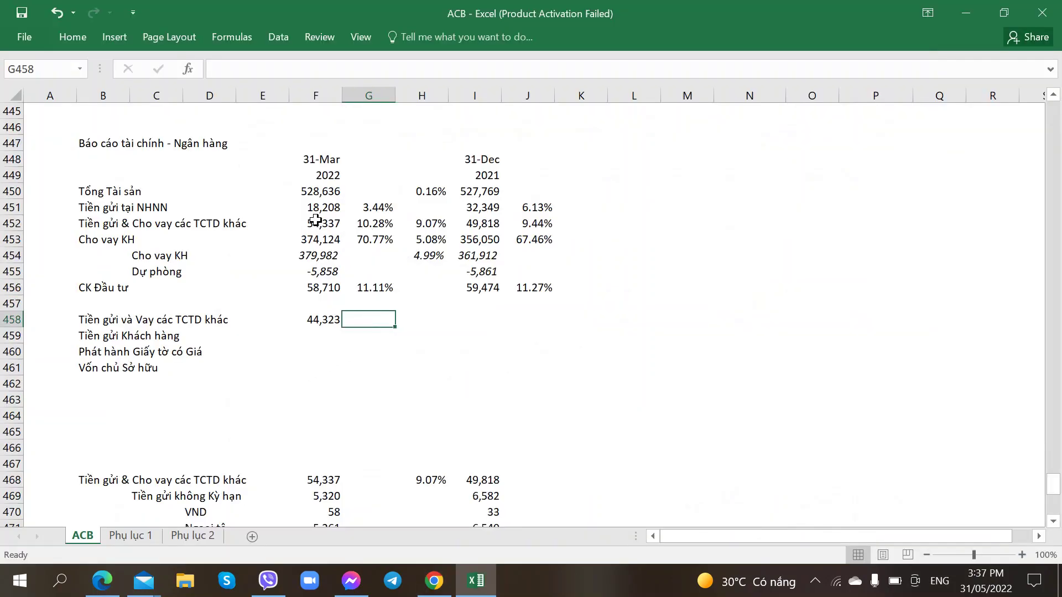
{"action": "left_click", "coordinate": [317, 204]}
{"action": "left_click", "coordinate": [362, 241]}
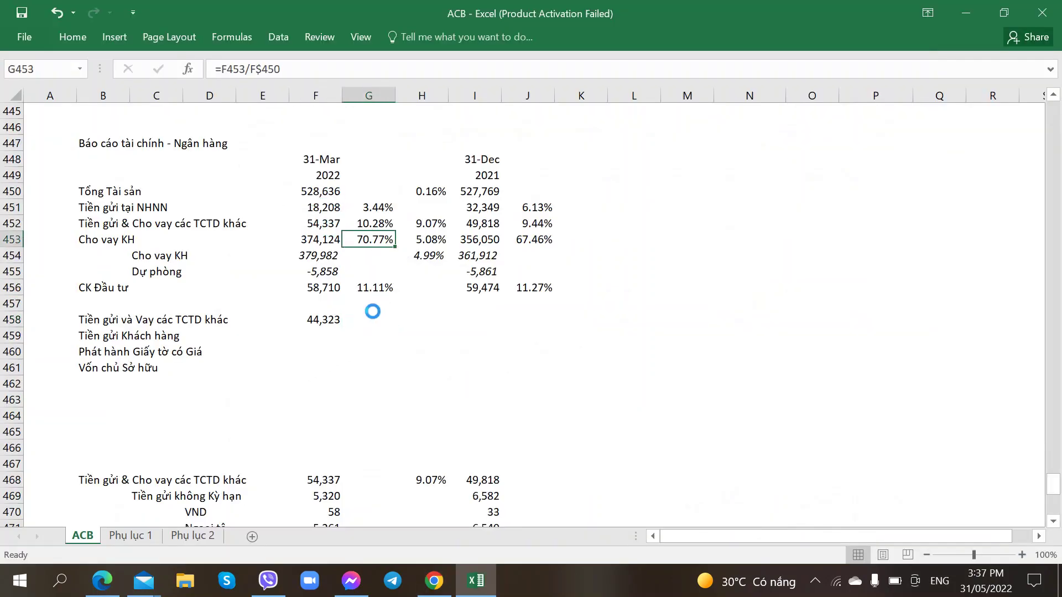
{"action": "key", "text": "ctrl+c"}
{"action": "left_click", "coordinate": [376, 320]}
{"action": "key", "text": "ctrl+v"}
Step: Look up customer deposits at 31.3.2022 in the PDF in Chrome and enter 386,050 in Excel cell F459
{"action": "left_click", "coordinate": [316, 334]}
{"action": "key", "text": "alt+Tab"}
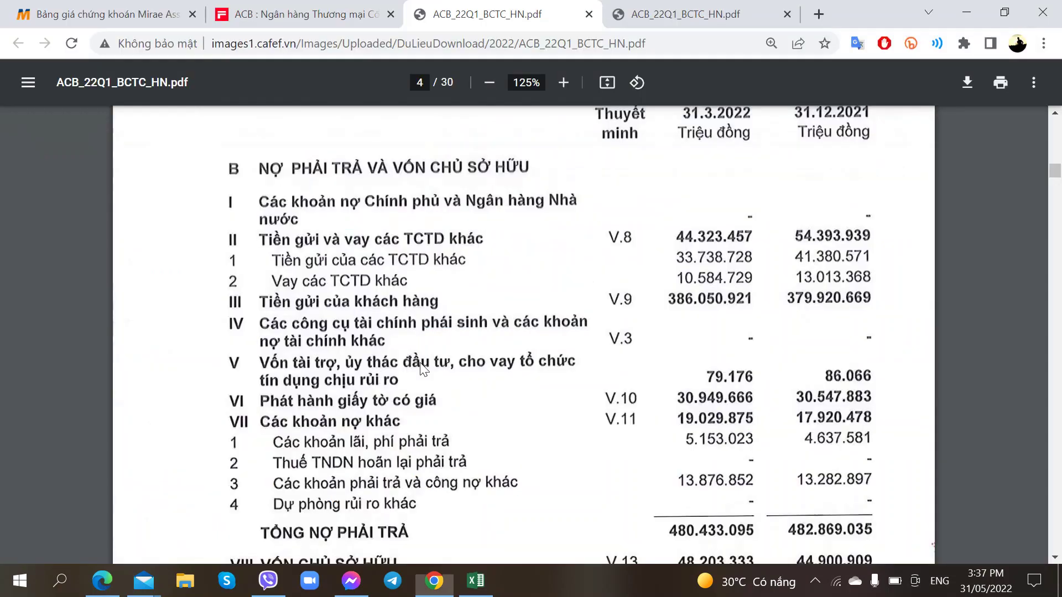
{"action": "key", "text": "alt+Tab"}
{"action": "type", "text": "38"}
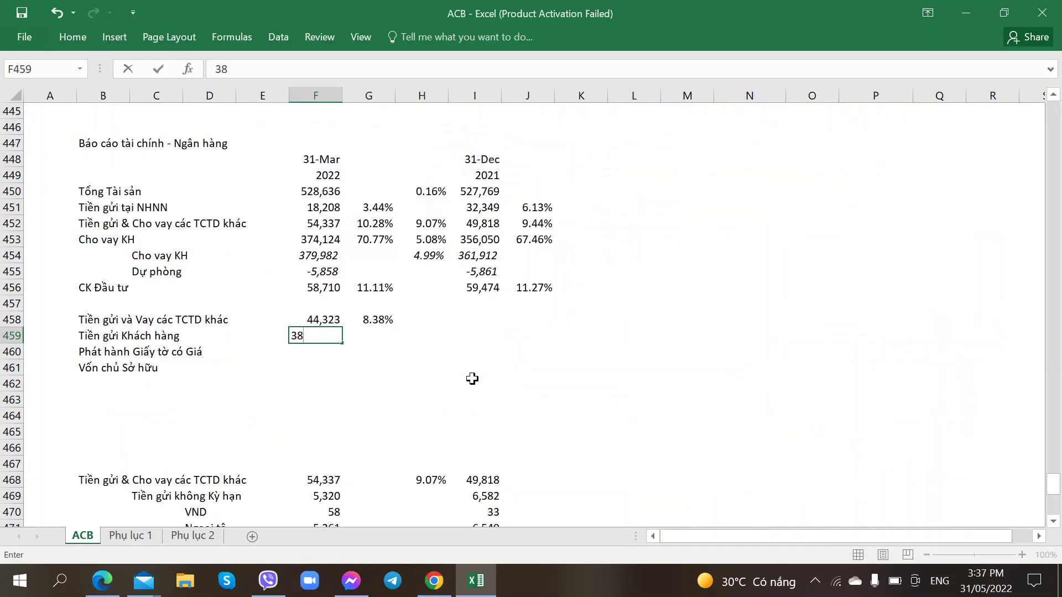
{"action": "type", "text": "6"}
{"action": "key", "text": "alt+Tab"}
{"action": "key", "text": "alt+Tab"}
{"action": "type", "text": "050"}
{"action": "key", "text": "Tab"}
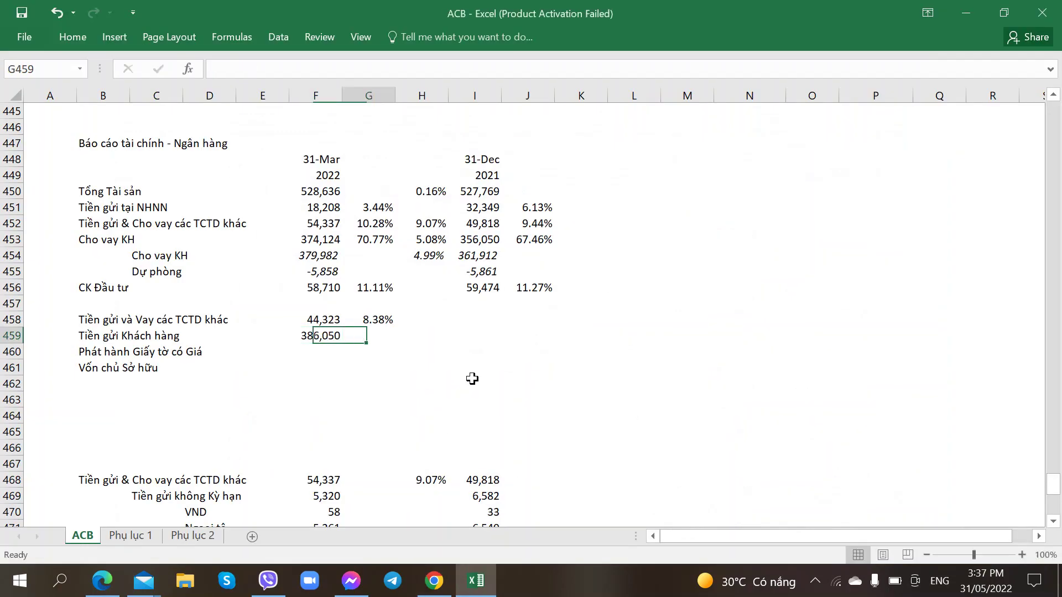
Step: Fill the total-assets ratio formula from G458 down to G459, and compare customer deposits with the customer loans in F453
{"action": "left_click_drag", "start_coordinate": [387, 320], "coordinate": [374, 334]}
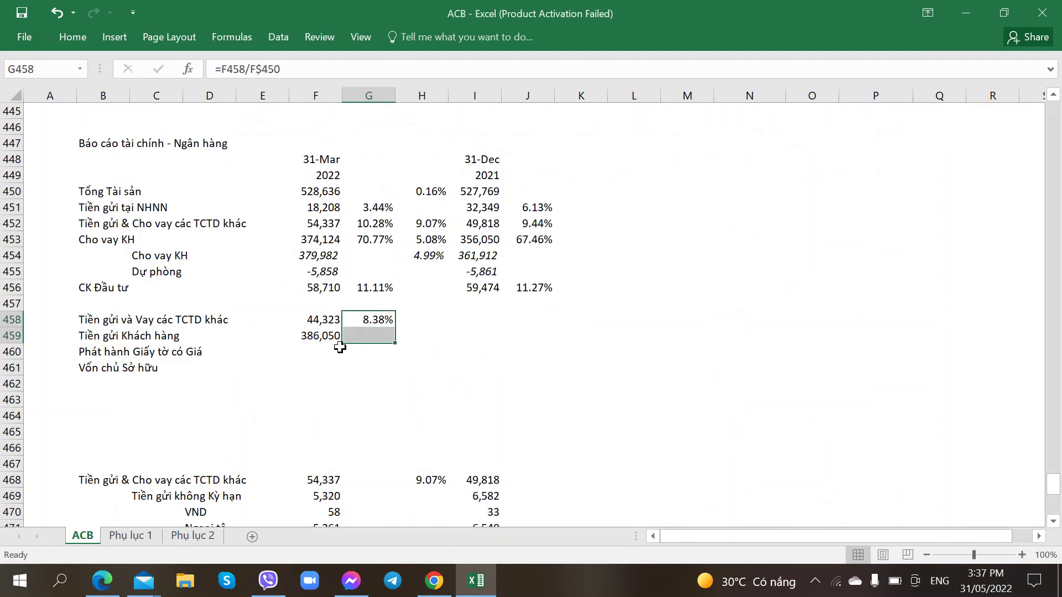
{"action": "key", "text": "ctrl+d"}
{"action": "key", "text": "Down"}
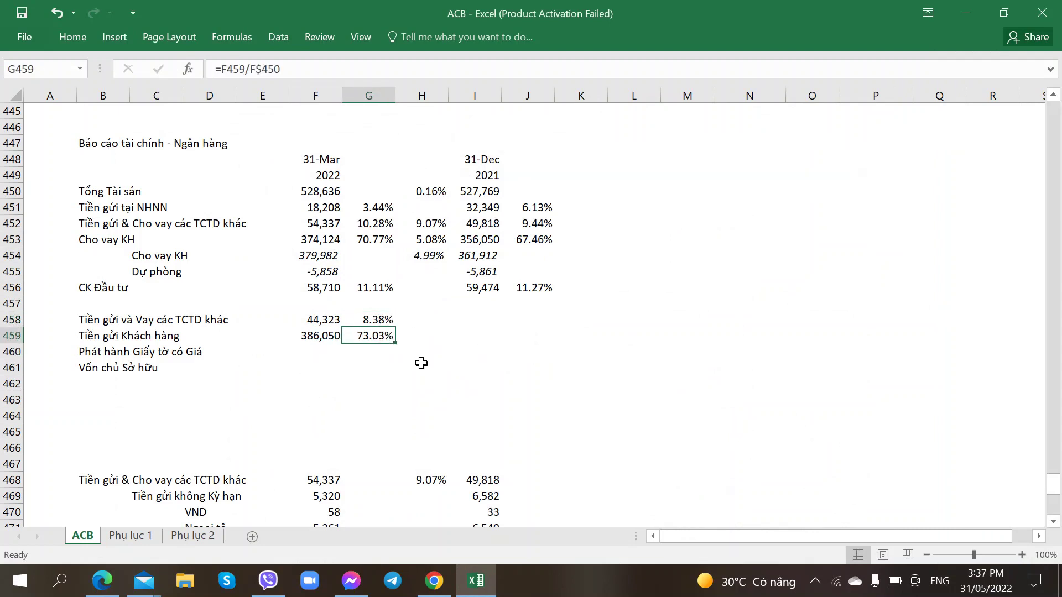
{"action": "left_click", "coordinate": [310, 335]}
{"action": "left_click", "coordinate": [314, 241]}
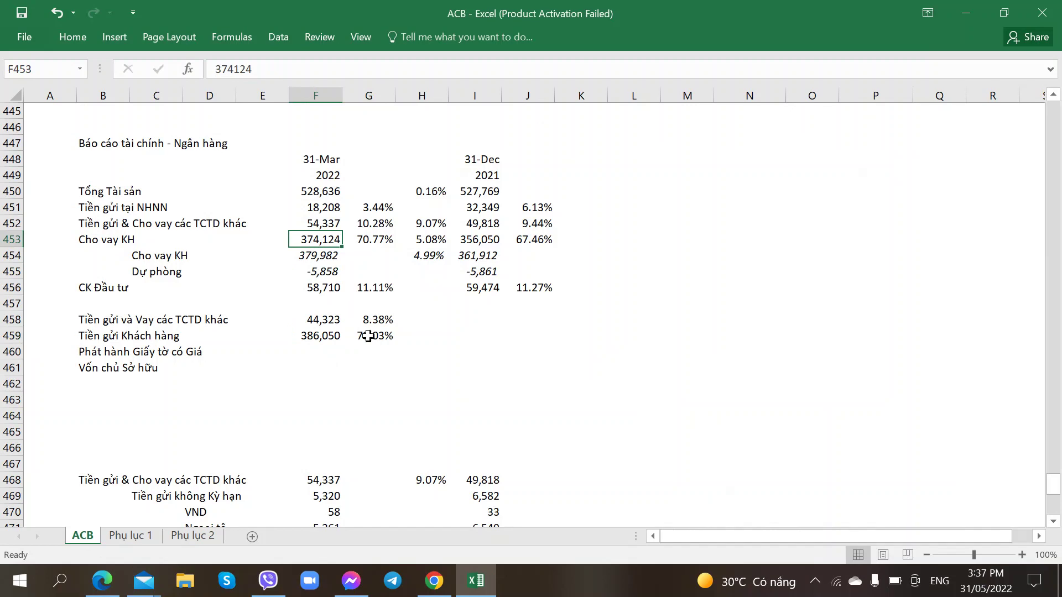
Step: Check issued valuable papers in the PDF in Chrome, enter 30,949 in Excel cell F460 and fill the ratio formula into G460
{"action": "left_click", "coordinate": [314, 352]}
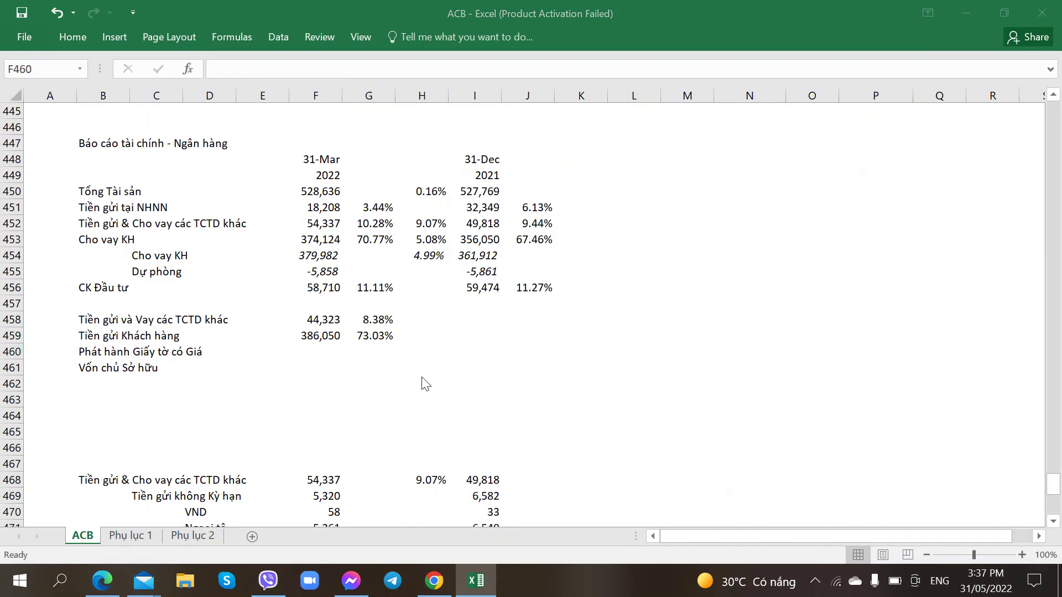
{"action": "key", "text": "alt+Tab"}
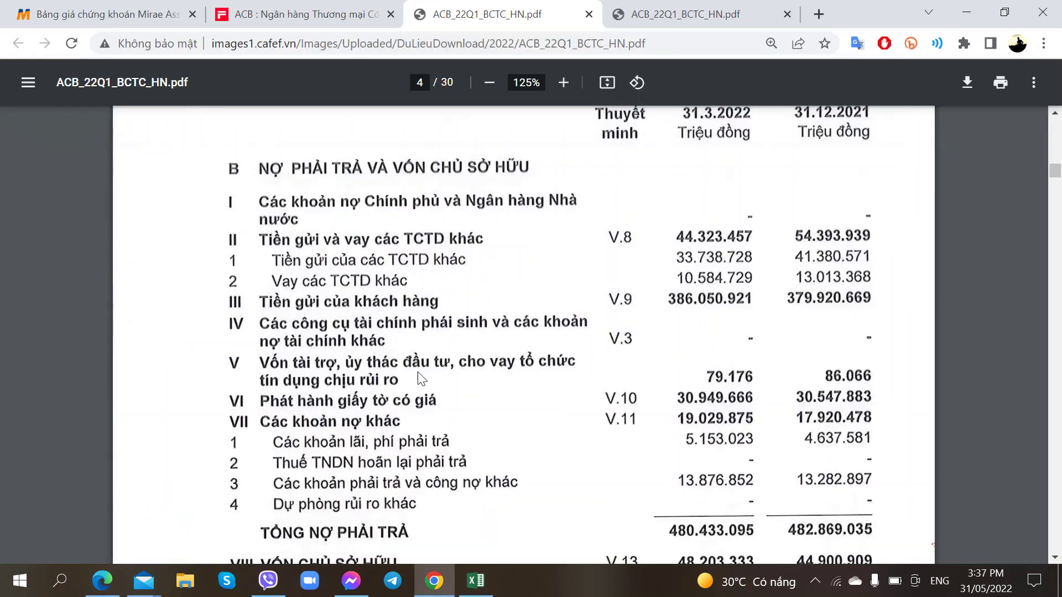
{"action": "key", "text": "alt+Tab"}
{"action": "type", "text": "30949"}
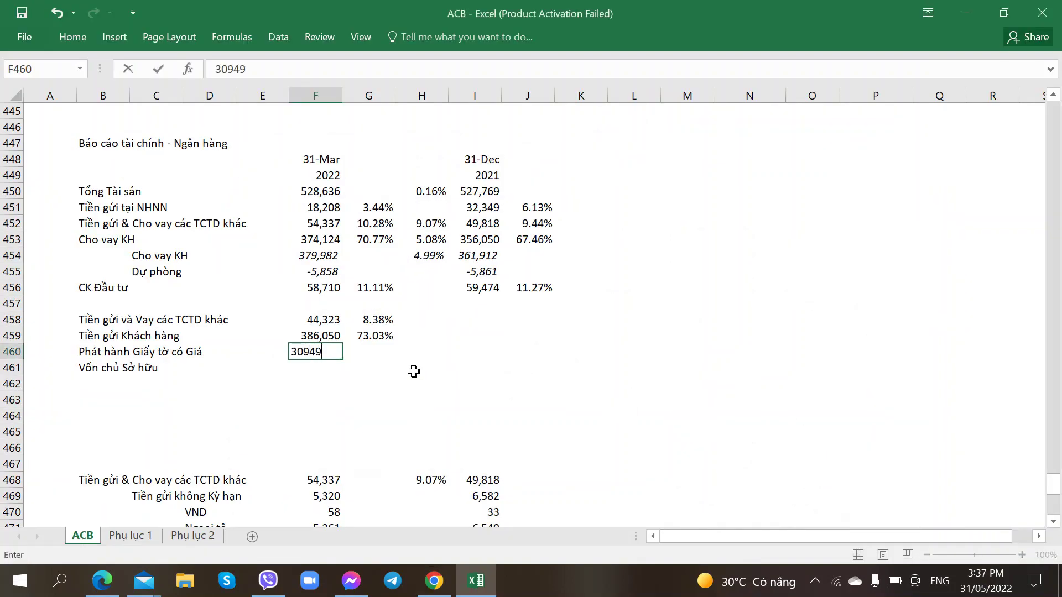
{"action": "key", "text": "Tab"}
{"action": "left_click", "coordinate": [382, 335]}
{"action": "left_click_drag", "start_coordinate": [394, 344], "coordinate": [382, 354]}
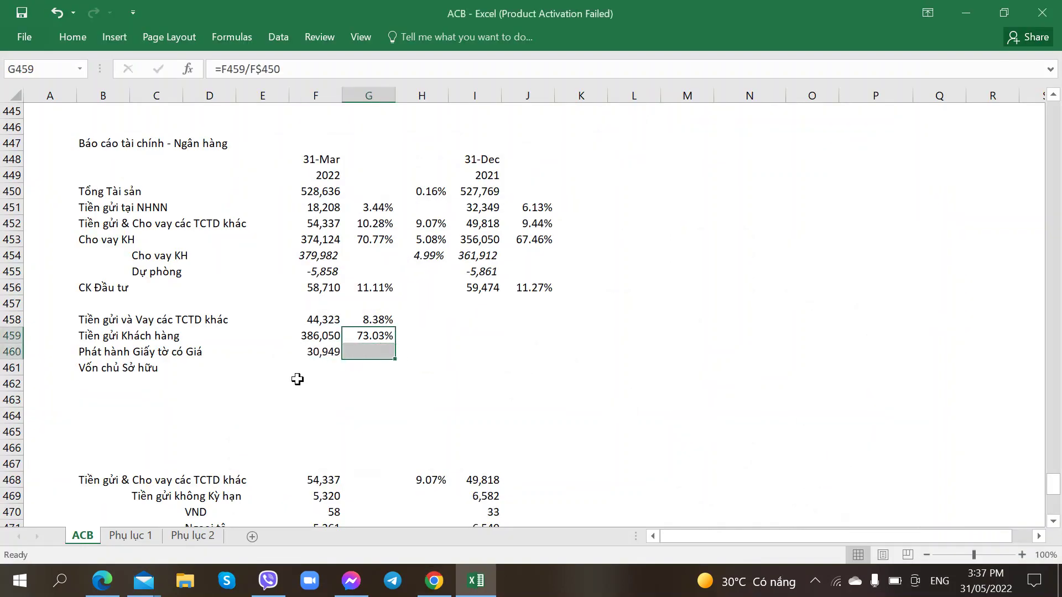
Step: Look up owners' equity in the PDF in Chrome, enter 48,203 in Excel cell F461 and fill the ratio formula into G461
{"action": "left_click", "coordinate": [323, 363]}
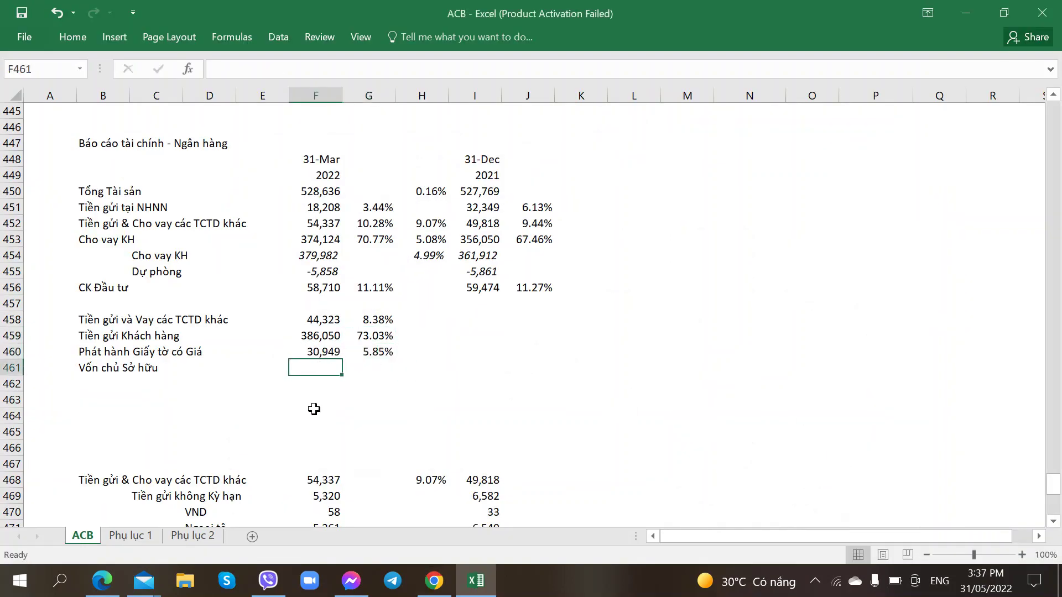
{"action": "key", "text": "alt+Tab"}
{"action": "scroll", "coordinate": [565, 421], "scroll_direction": "down", "scroll_amount": 5}
{"action": "scroll", "coordinate": [564, 415], "scroll_direction": "down", "scroll_amount": 2}
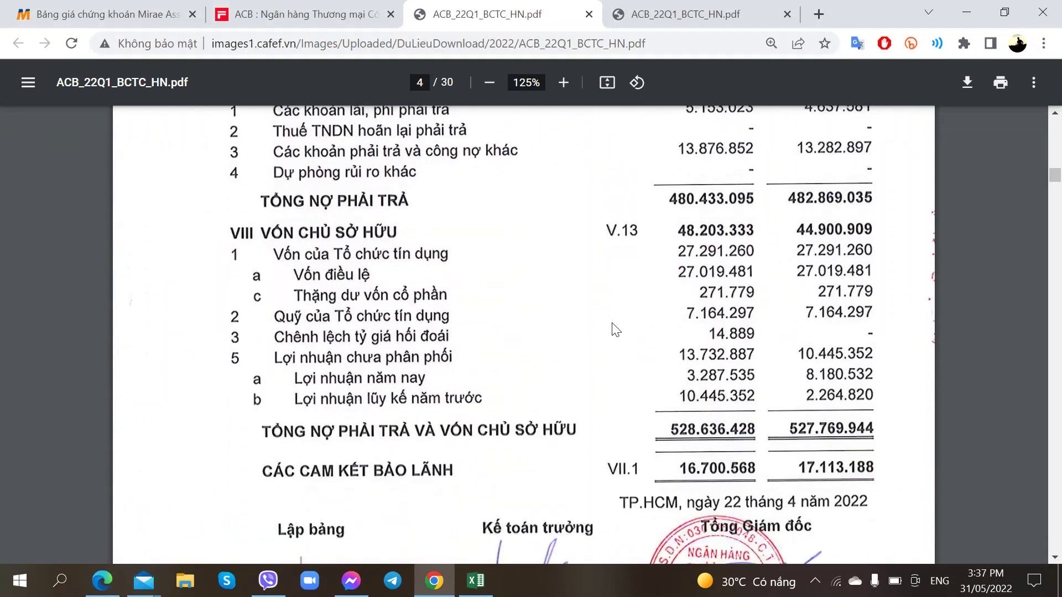
{"action": "key", "text": "alt+Tab"}
{"action": "type", "text": "48203"}
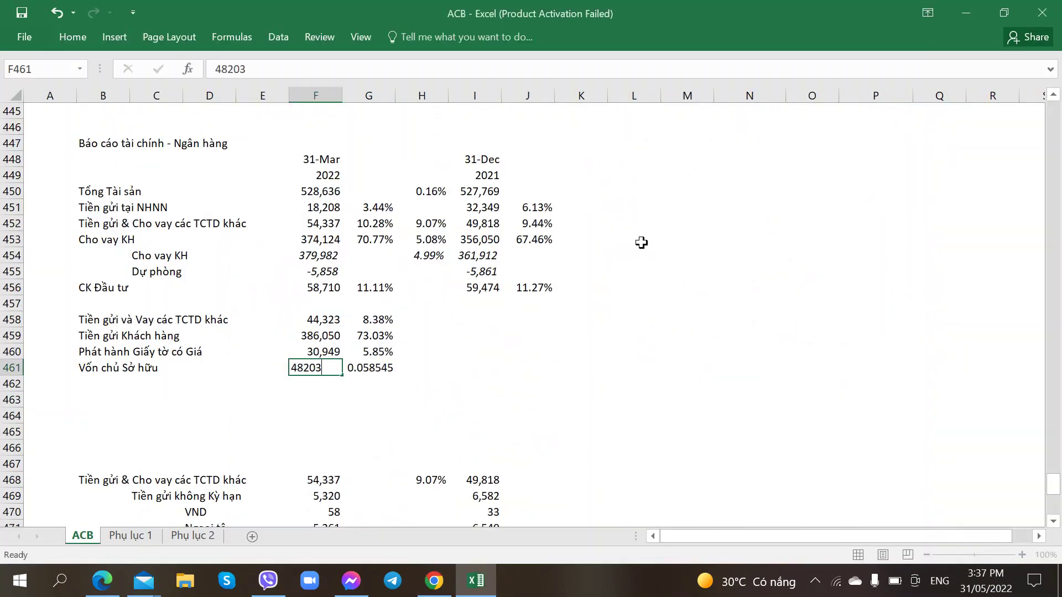
{"action": "key", "text": "Tab"}
{"action": "key", "text": "Up"}
{"action": "key", "text": "Down"}
{"action": "key", "text": "ctrl+d"}
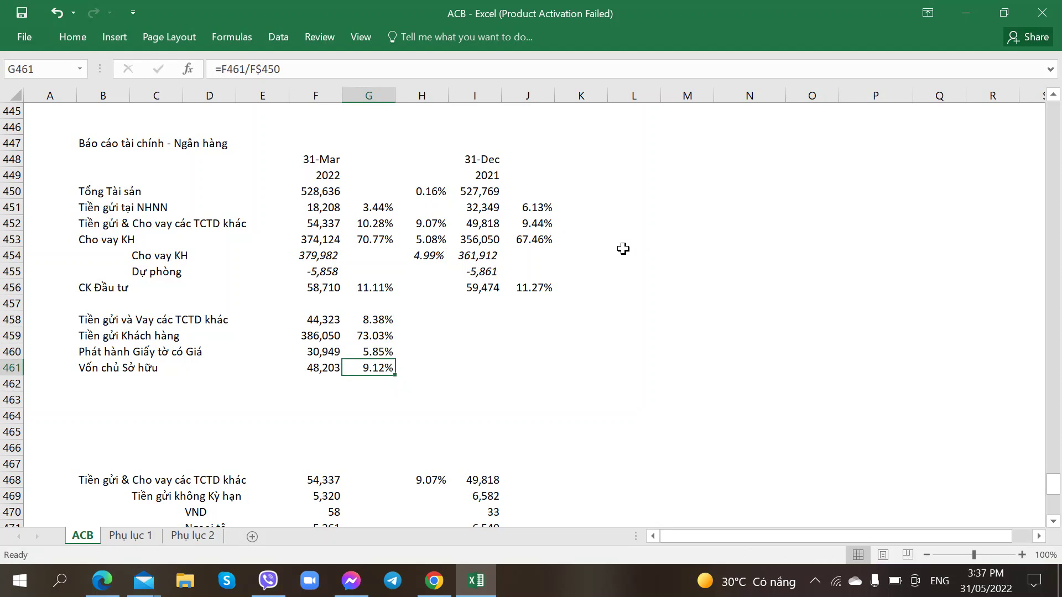
Step: Examine TCB's Q1.22 equity and total assets in the Phụ lục 1 sheet for comparison with ACB's owners' equity
{"action": "scroll", "coordinate": [498, 293], "scroll_direction": "up", "scroll_amount": 1}
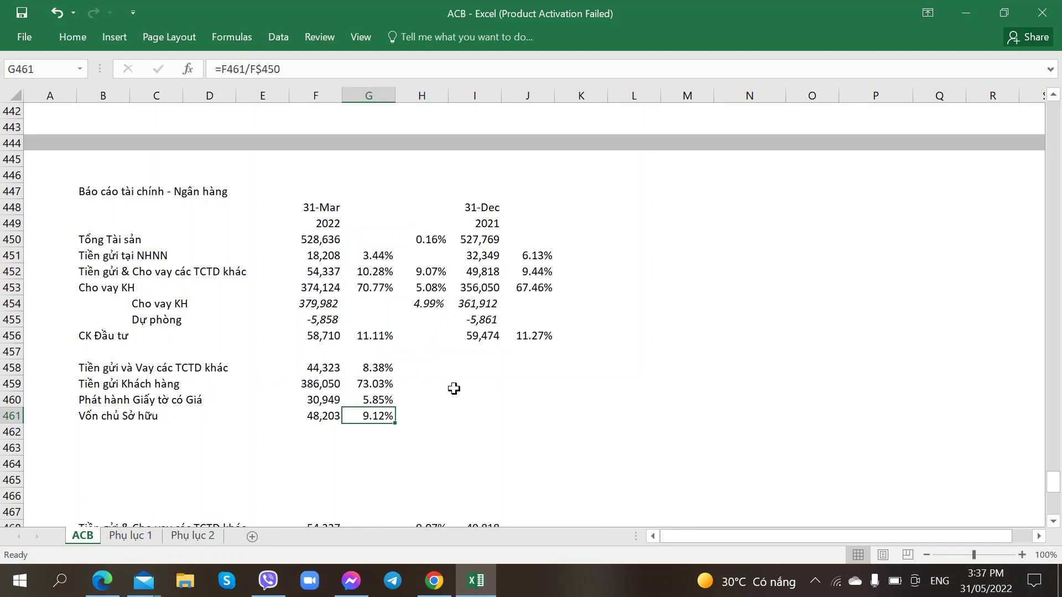
{"action": "left_click", "coordinate": [465, 367]}
{"action": "left_click", "coordinate": [326, 416]}
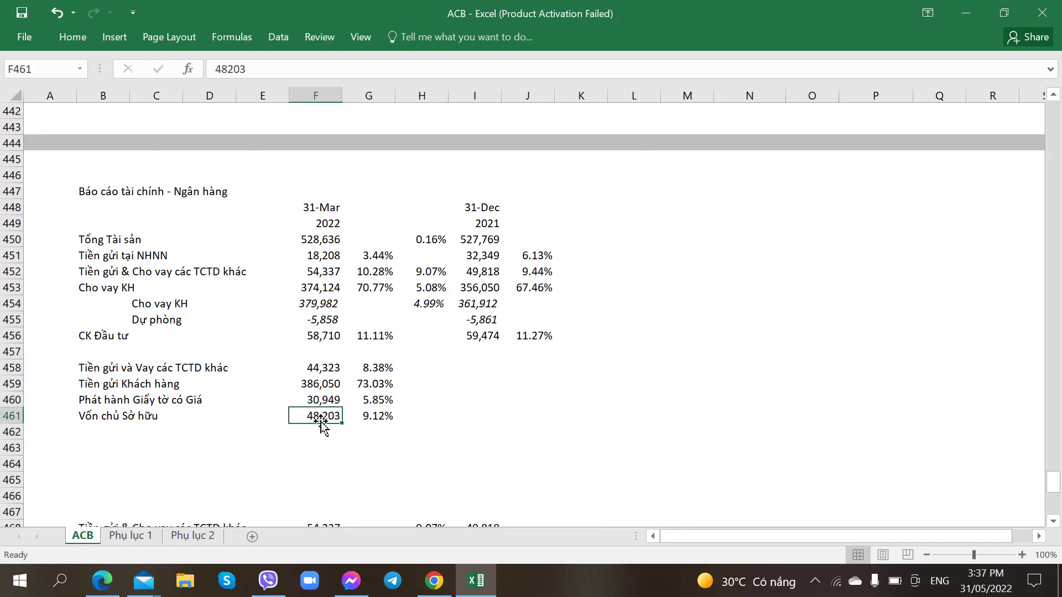
{"action": "left_click", "coordinate": [136, 535]}
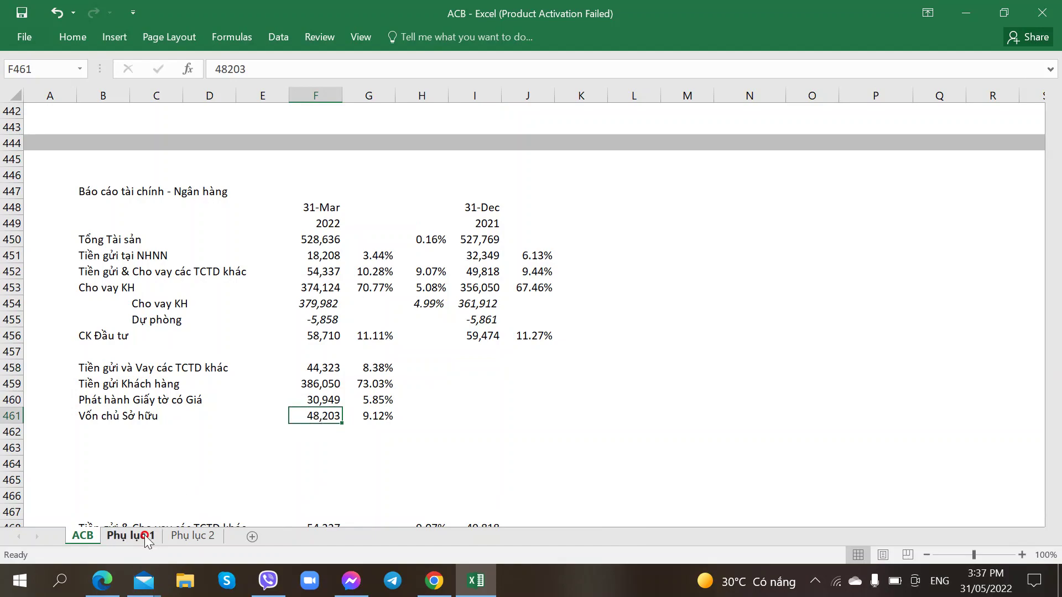
{"action": "scroll", "coordinate": [139, 497], "scroll_direction": "down", "scroll_amount": 17}
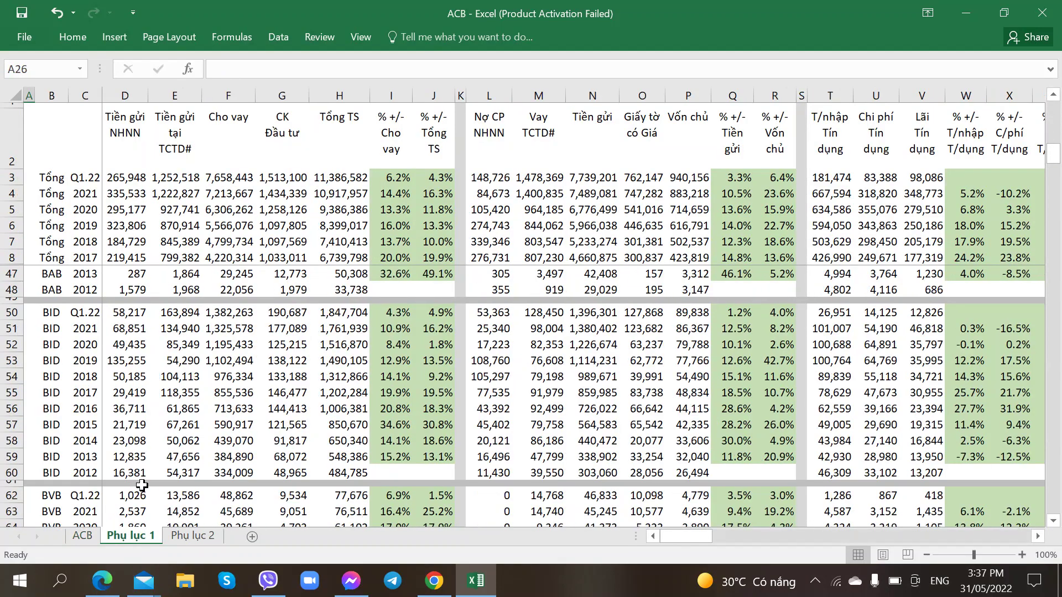
{"action": "scroll", "coordinate": [142, 485], "scroll_direction": "down", "scroll_amount": 20}
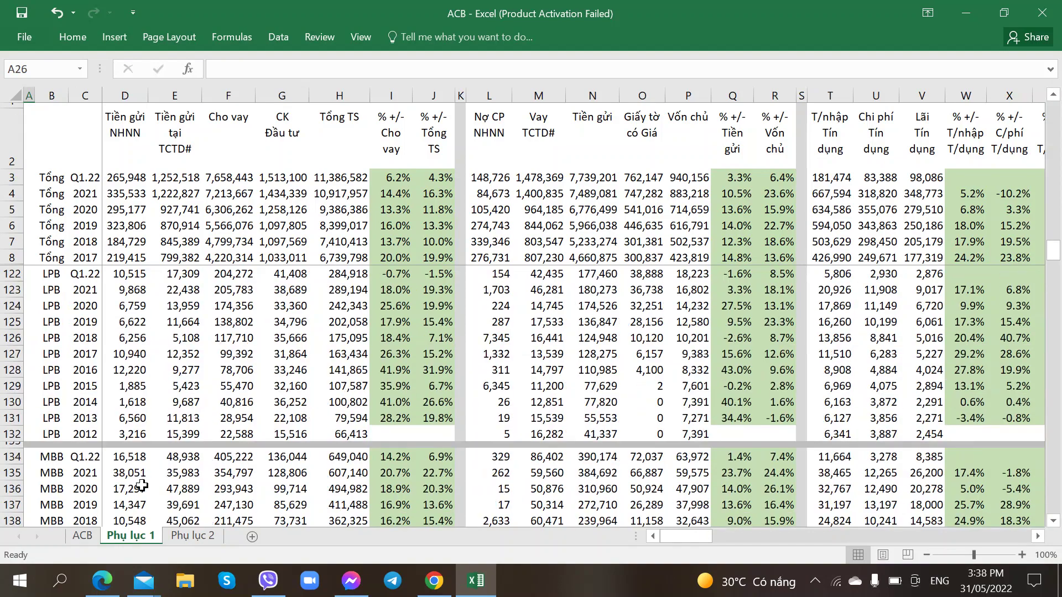
{"action": "scroll", "coordinate": [142, 486], "scroll_direction": "down", "scroll_amount": 16}
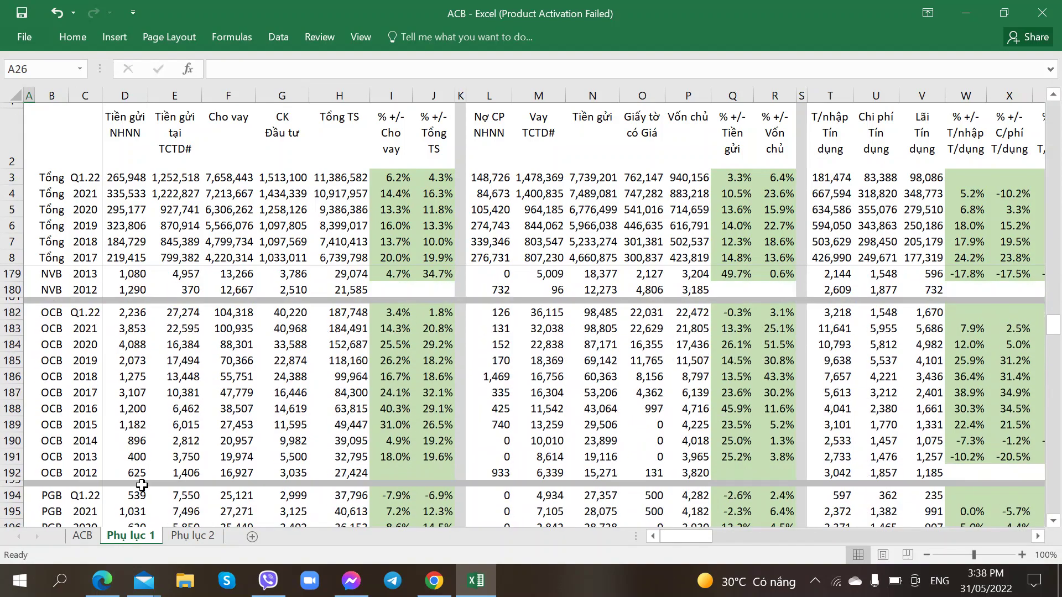
{"action": "scroll", "coordinate": [142, 485], "scroll_direction": "down", "scroll_amount": 16}
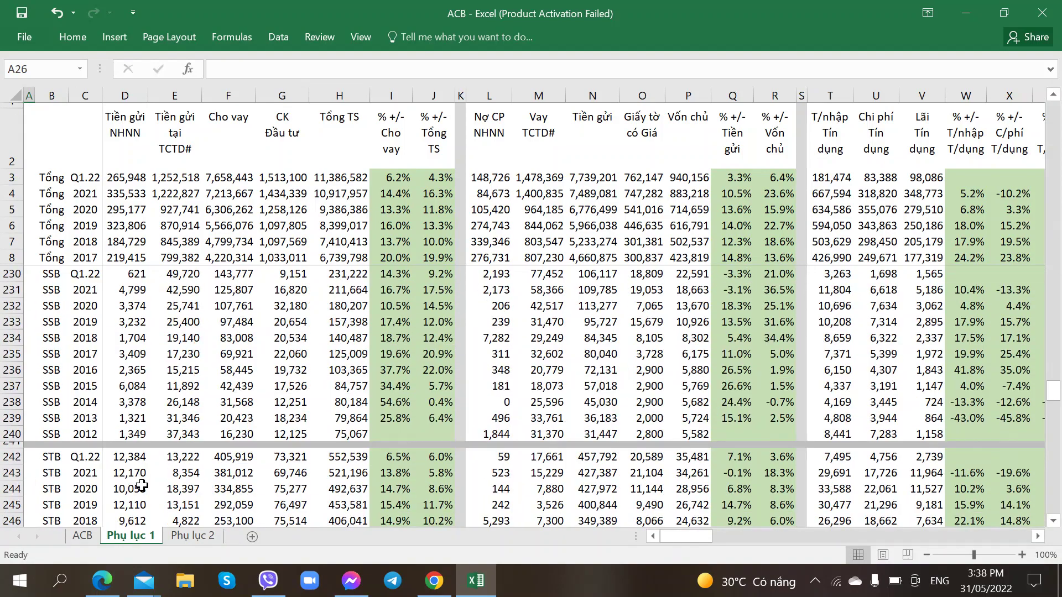
{"action": "scroll", "coordinate": [142, 486], "scroll_direction": "down", "scroll_amount": 5}
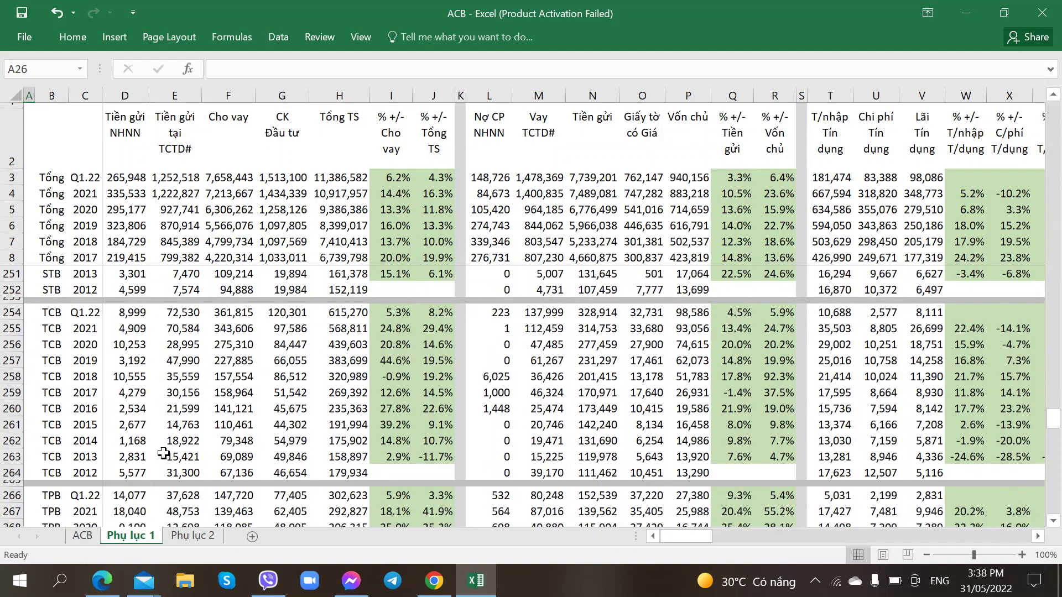
{"action": "left_click", "coordinate": [688, 313]}
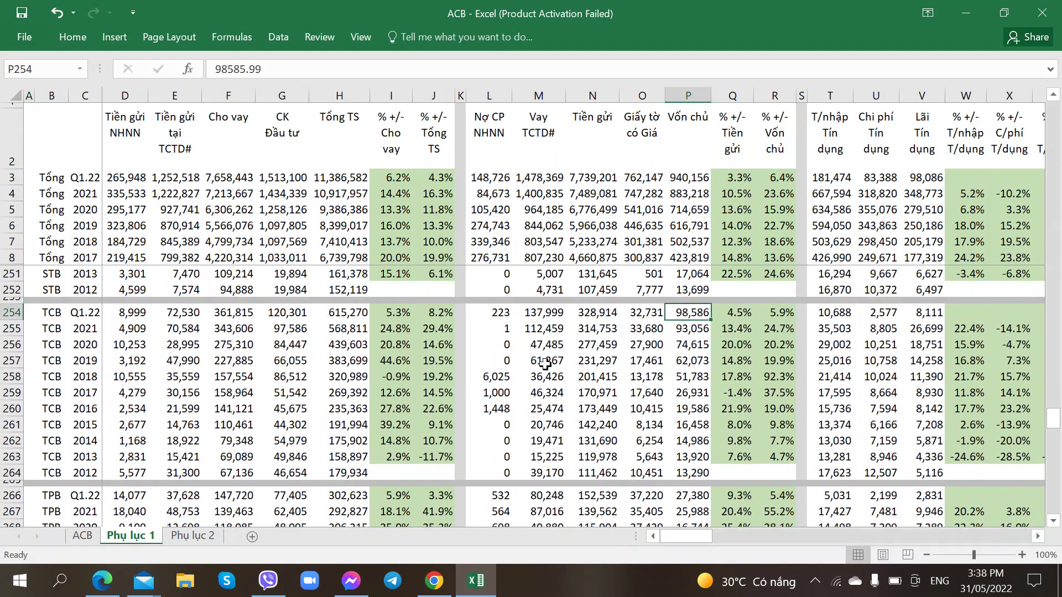
{"action": "left_click", "coordinate": [358, 314]}
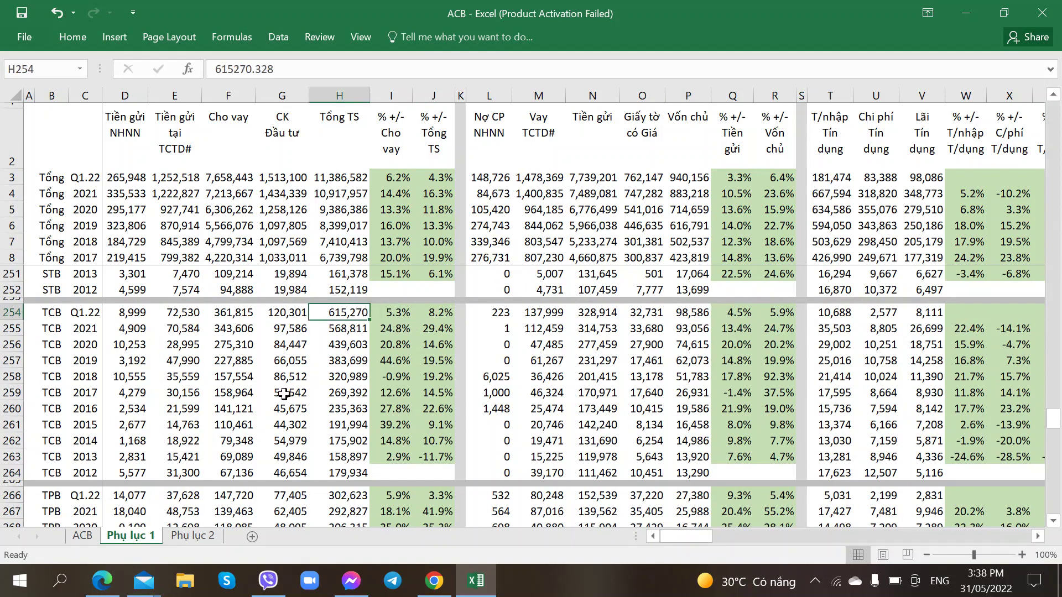
Step: Return to the ACB sheet, look up year-end 2021 interbank deposits and borrowings in the Chrome PDF, and enter 54,393 in Excel cell I458
{"action": "left_click", "coordinate": [74, 539]}
{"action": "scroll", "coordinate": [182, 384], "scroll_direction": "down", "scroll_amount": 1}
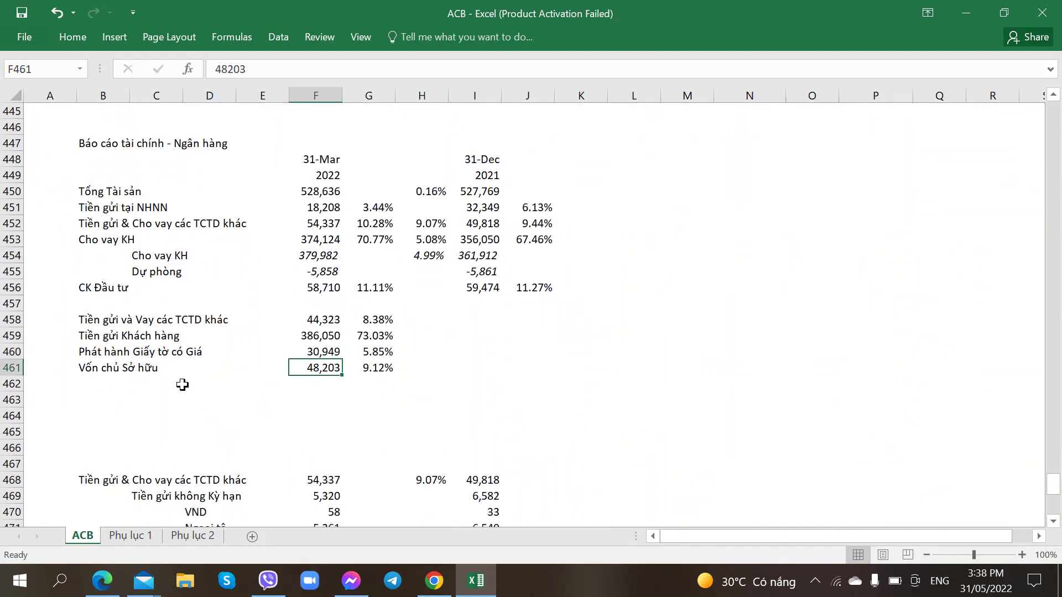
{"action": "left_click", "coordinate": [376, 370]}
{"action": "left_click", "coordinate": [473, 320]}
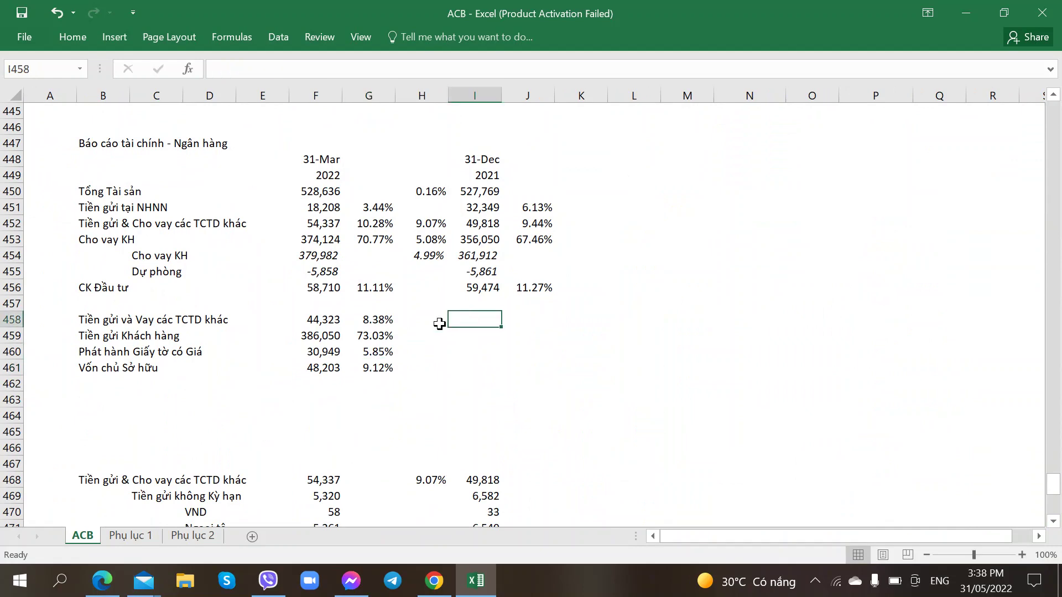
{"action": "key", "text": "alt+Tab"}
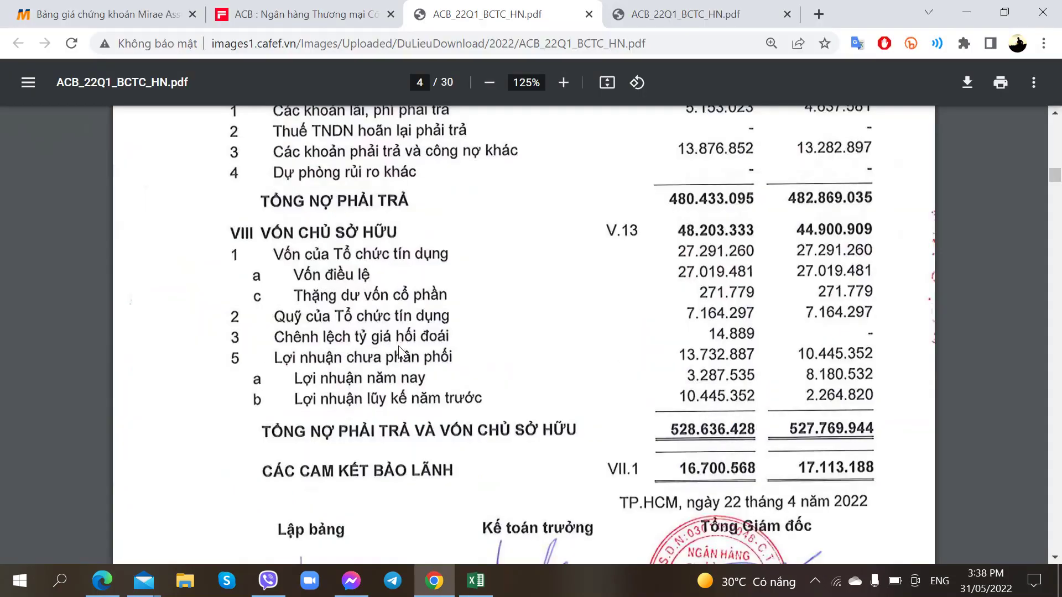
{"action": "key", "text": "alt+Tab"}
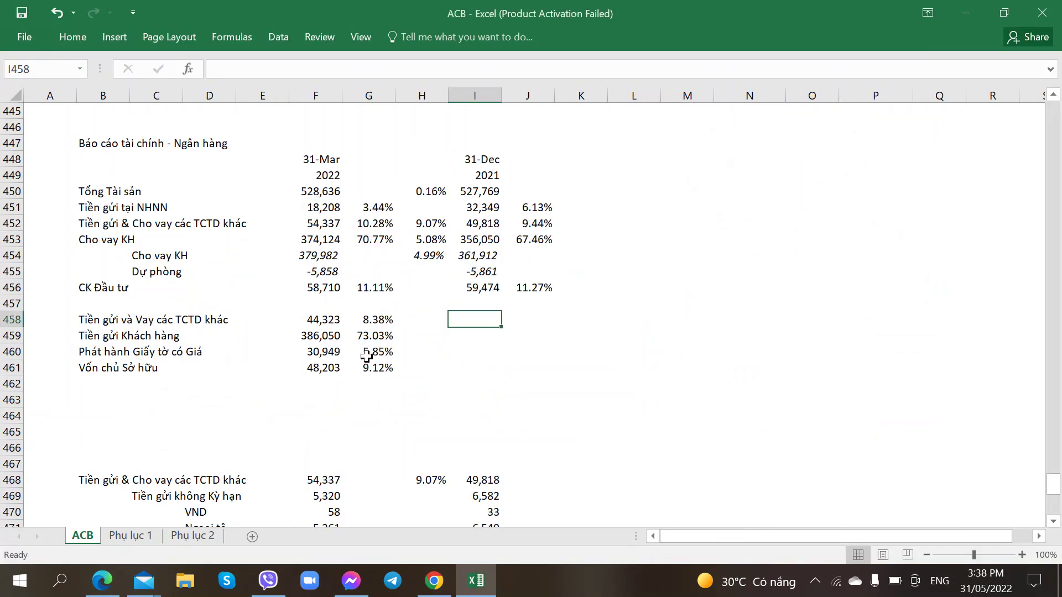
{"action": "key", "text": "alt+Tab"}
{"action": "scroll", "coordinate": [360, 357], "scroll_direction": "up", "scroll_amount": 9}
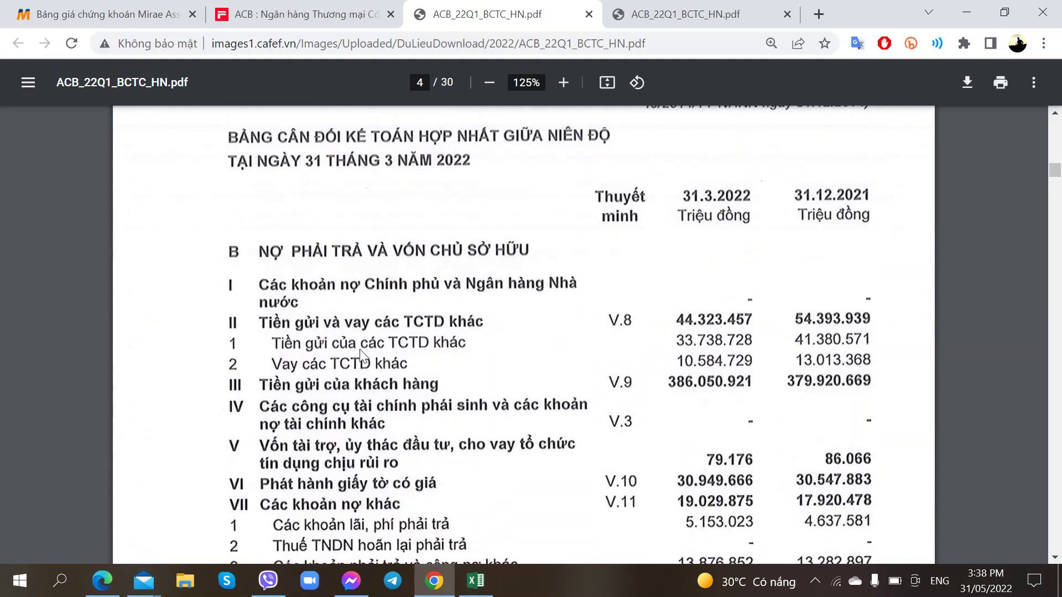
{"action": "scroll", "coordinate": [360, 357], "scroll_direction": "down", "scroll_amount": 2}
{"action": "key", "text": "alt+Tab"}
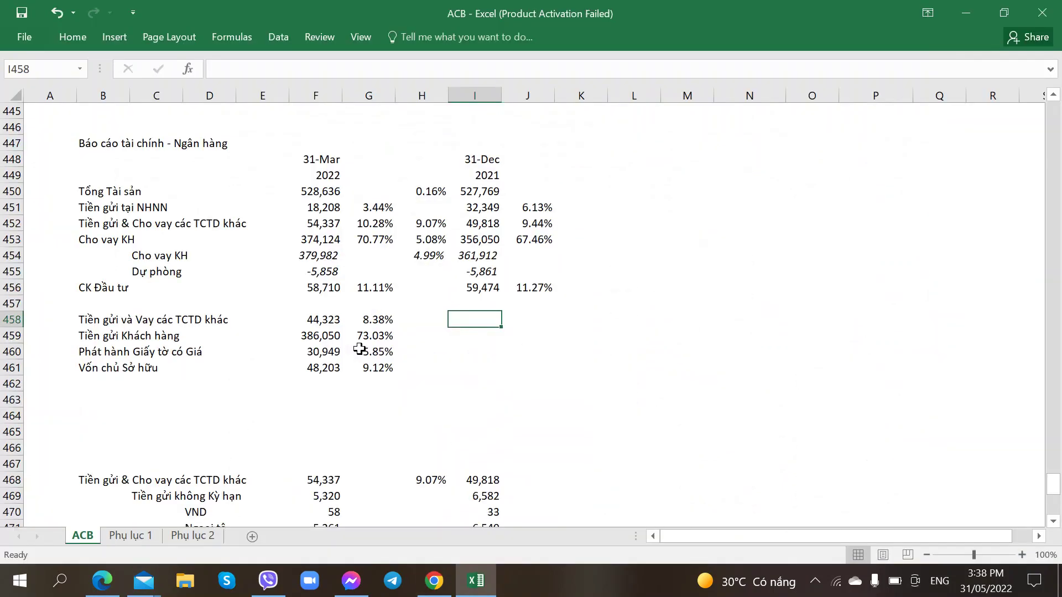
{"action": "type", "text": "54393"}
{"action": "key", "text": "Return"}
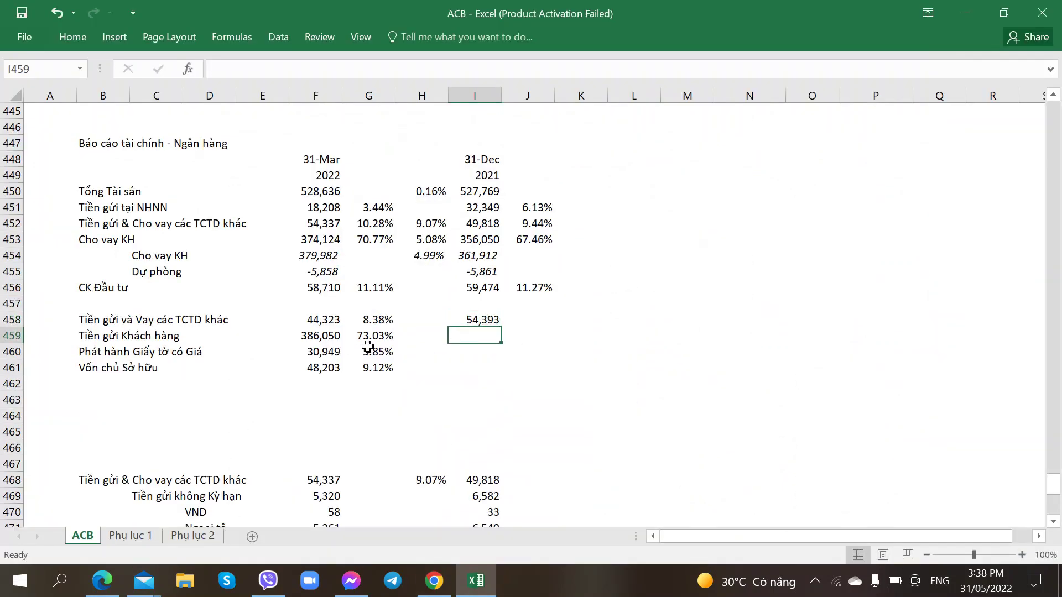
Step: Check the 31.12.2021 customer deposits in the PDF in Chrome and enter 379,920 in Excel cell I459
{"action": "key", "text": "alt+Tab"}
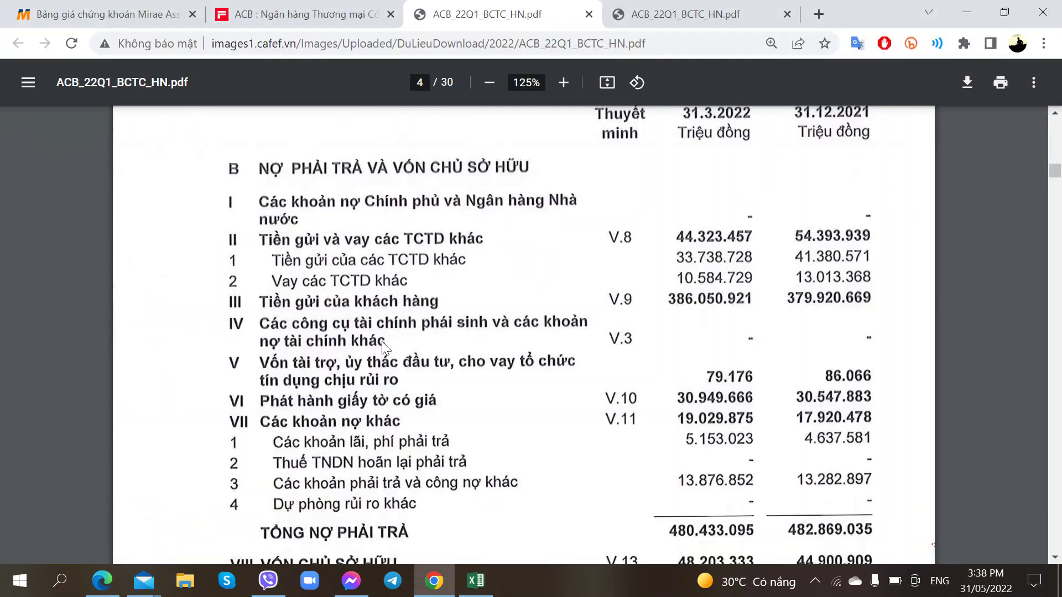
{"action": "key", "text": "alt+Tab"}
{"action": "type", "text": "3"}
{"action": "key", "text": "alt+Tab"}
{"action": "key", "text": "alt+Tab"}
{"action": "type", "text": "79920"}
{"action": "key", "text": "Return"}
Step: Look up 2021 issued valuable papers and owners' equity in the Chrome PDF, entering 30,547 in Excel cell I460 and 44,900 in I461
{"action": "key", "text": "alt+Tab"}
{"action": "key", "text": "alt+Tab"}
{"action": "type", "text": "30547"}
{"action": "key", "text": "alt+Tab"}
{"action": "scroll", "coordinate": [484, 426], "scroll_direction": "down", "scroll_amount": 5}
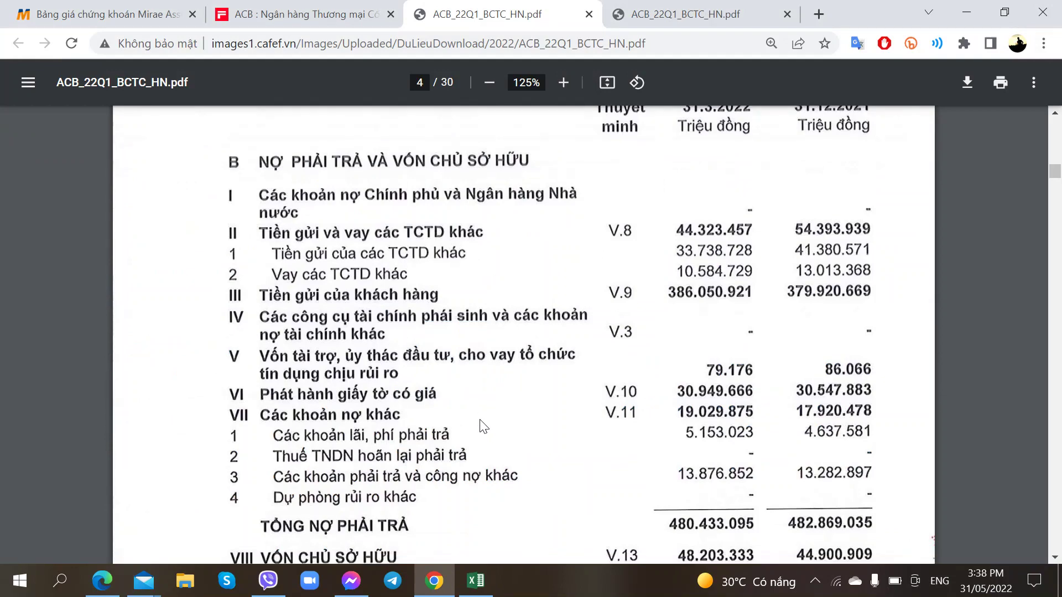
{"action": "key", "text": "alt+Tab"}
{"action": "key", "text": "Return"}
{"action": "type", "text": "4,"}
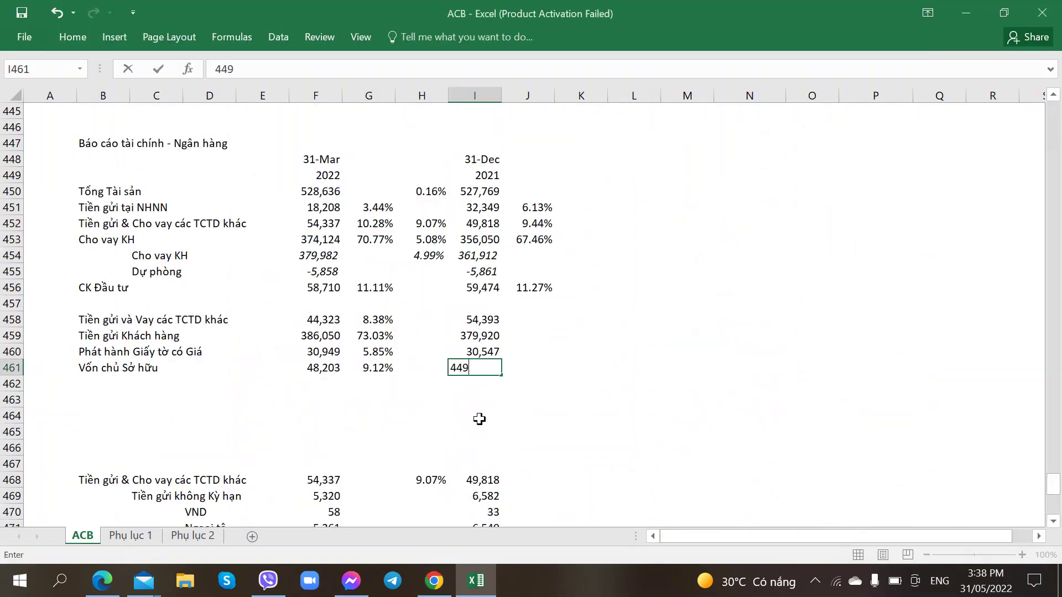
{"action": "type", "text": "900"}
{"action": "key", "text": "Tab"}
Step: Copy the total-assets ratio formula from J456 into J458:J461 for the 2021 funding items
{"action": "left_click", "coordinate": [538, 287]}
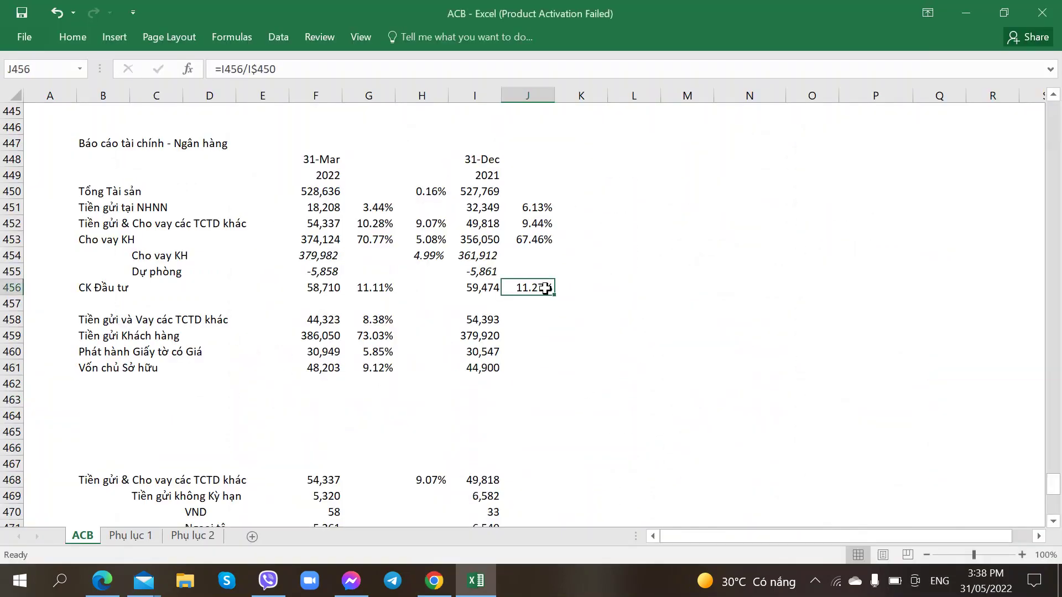
{"action": "key", "text": "ctrl+c"}
{"action": "left_click", "coordinate": [539, 315]}
{"action": "key", "text": "ctrl+v"}
{"action": "key", "text": "shift+Down"}
{"action": "key", "text": "shift+Down"}
{"action": "key", "text": "shift+Down"}
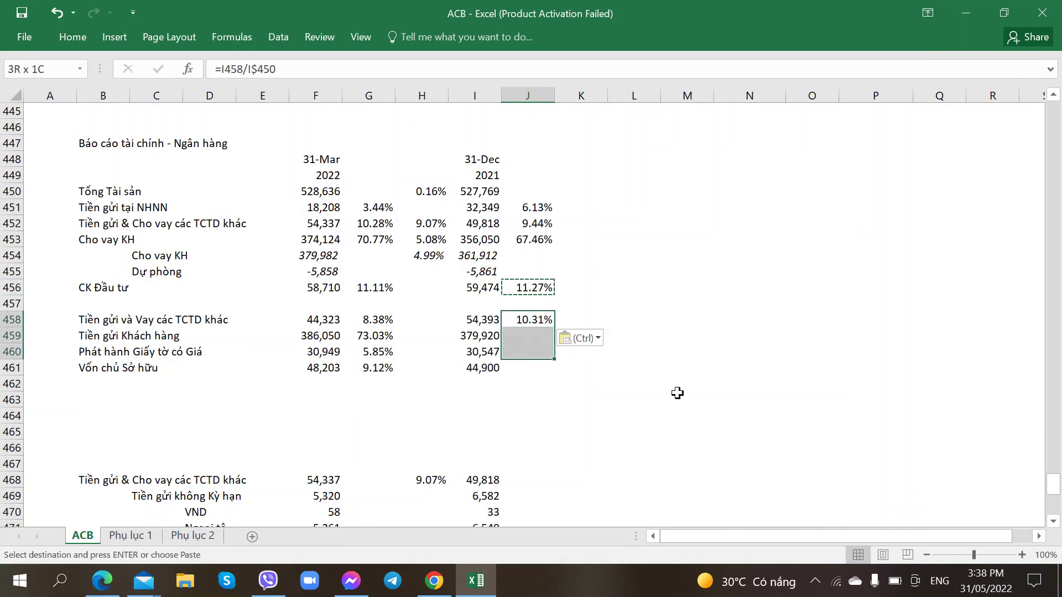
{"action": "key", "text": "Return"}
{"action": "key", "text": "ctrl+Down"}
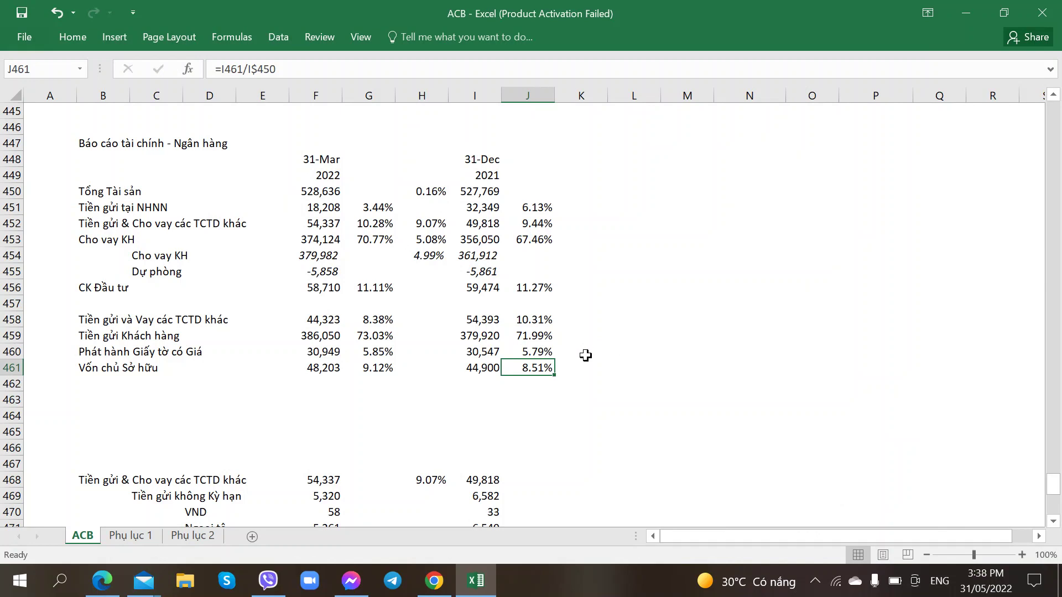
Step: Examine TCB's Q1.22 row in the Phụ lục 1 sheet across the funding, credit income and profit columns up to the credit margin
{"action": "left_click", "coordinate": [99, 399]}
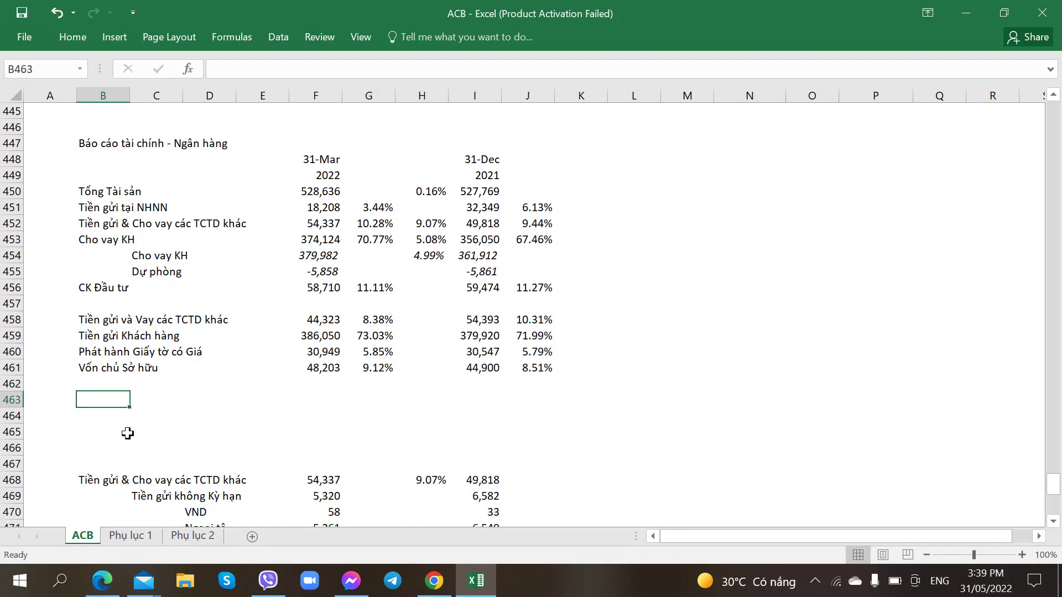
{"action": "left_click", "coordinate": [154, 536]}
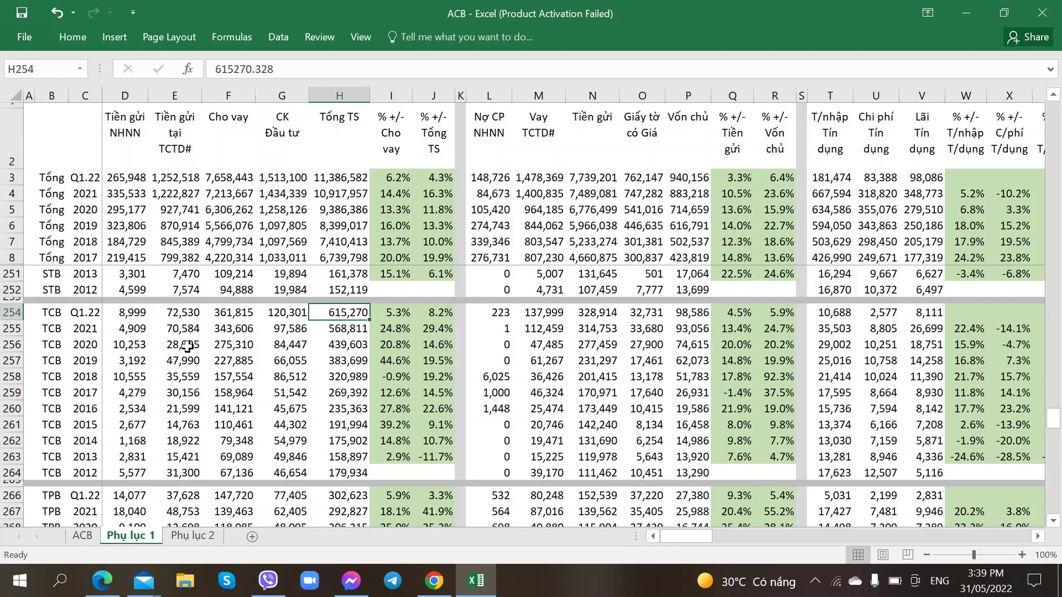
{"action": "key", "text": "Right"}
{"action": "key", "text": "Right"}
{"action": "key", "text": "Right"}
{"action": "key", "text": "Right"}
{"action": "key", "text": "Right"}
{"action": "key", "text": "Right"}
{"action": "key", "text": "Right"}
{"action": "key", "text": "Right"}
{"action": "key", "text": "Right"}
{"action": "key", "text": "Right"}
{"action": "key", "text": "Right"}
{"action": "key", "text": "Right"}
{"action": "key", "text": "Right"}
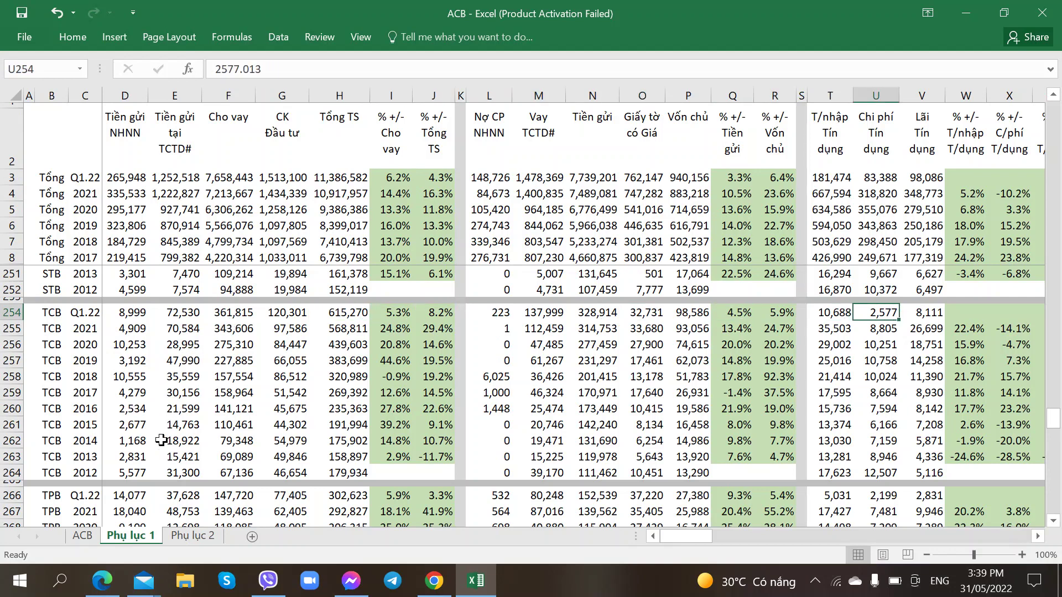
{"action": "key", "text": "Left"}
{"action": "key", "text": "Left"}
{"action": "key", "text": "Left"}
{"action": "key", "text": "Right"}
{"action": "key", "text": "Right"}
{"action": "key", "text": "Right"}
{"action": "key", "text": "Right"}
{"action": "key", "text": "Right"}
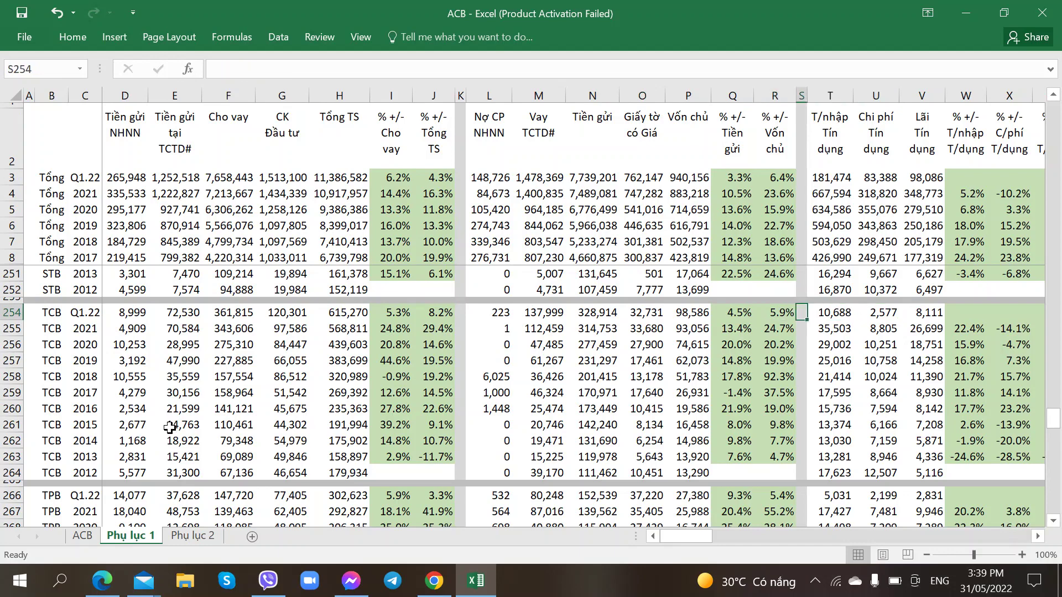
{"action": "key", "text": "Right"}
{"action": "key", "text": "Right"}
{"action": "key", "text": "Right"}
{"action": "key", "text": "Right"}
{"action": "key", "text": "Right"}
{"action": "key", "text": "Right"}
{"action": "key", "text": "Right"}
{"action": "key", "text": "Right"}
{"action": "key", "text": "Right"}
{"action": "key", "text": "Right"}
{"action": "key", "text": "Left"}
{"action": "key", "text": "Left"}
{"action": "key", "text": "Left"}
{"action": "key", "text": "Left"}
{"action": "key", "text": "Left"}
{"action": "key", "text": "Left"}
{"action": "key", "text": "Left"}
{"action": "key", "text": "Left"}
{"action": "key", "text": "Left"}
{"action": "key", "text": "Left"}
{"action": "key", "text": "Left"}
{"action": "key", "text": "Left"}
{"action": "key", "text": "Left"}
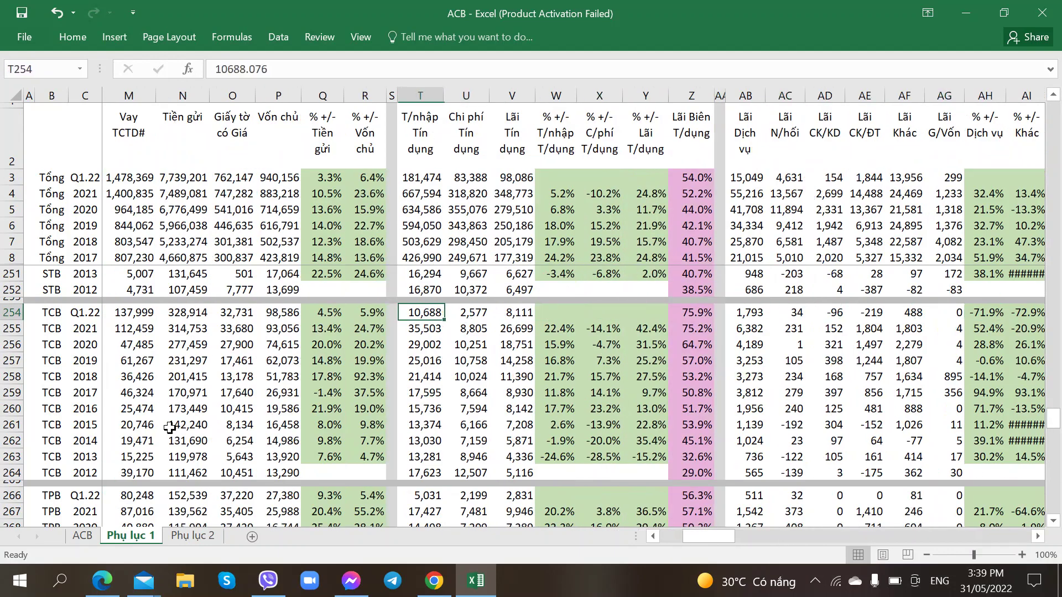
{"action": "key", "text": "Left"}
{"action": "key", "text": "Left"}
{"action": "key", "text": "Right"}
{"action": "key", "text": "Right"}
{"action": "key", "text": "Right"}
{"action": "key", "text": "Right"}
{"action": "key", "text": "Right"}
{"action": "key", "text": "Right"}
{"action": "key", "text": "Right"}
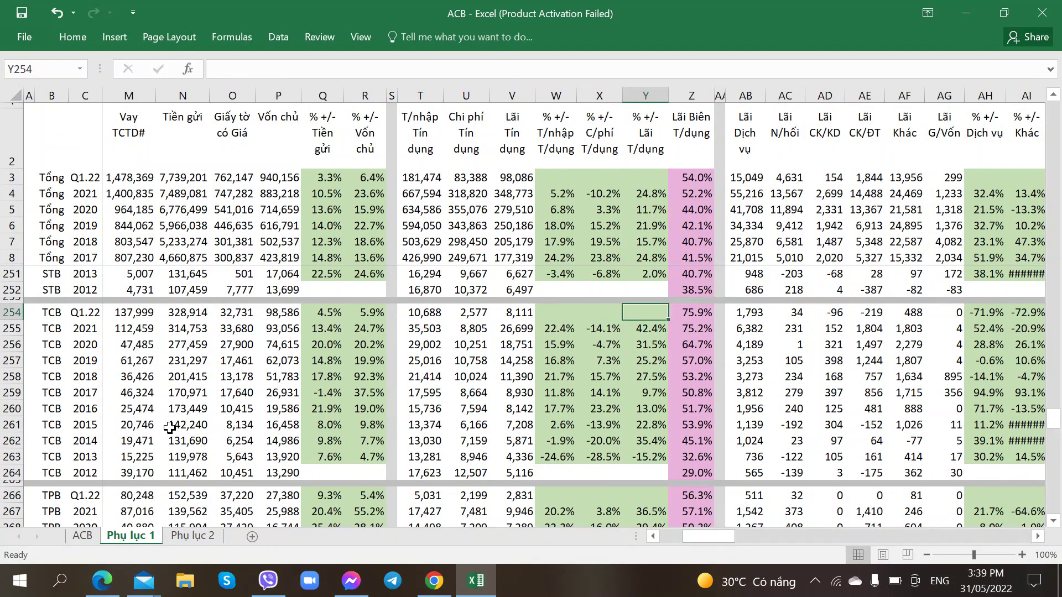
{"action": "key", "text": "Right"}
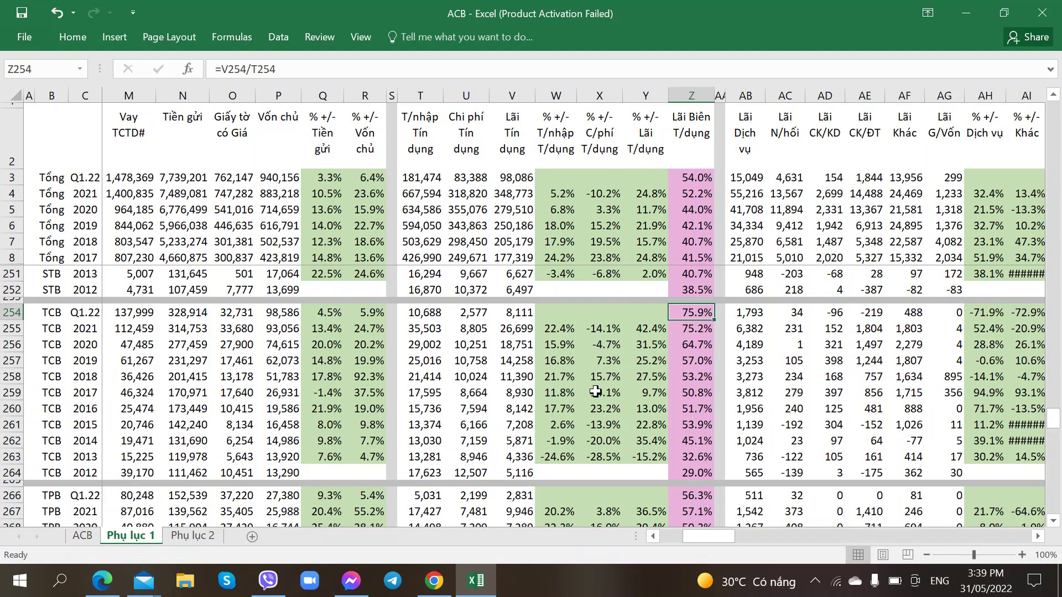
Step: Review the TCB Q1.22 credit cost, credit income and credit profit cells that underlie its credit margin
{"action": "scroll", "coordinate": [687, 286], "scroll_direction": "up", "scroll_amount": 1}
{"action": "scroll", "coordinate": [687, 286], "scroll_direction": "down", "scroll_amount": 1}
{"action": "left_click", "coordinate": [480, 315]}
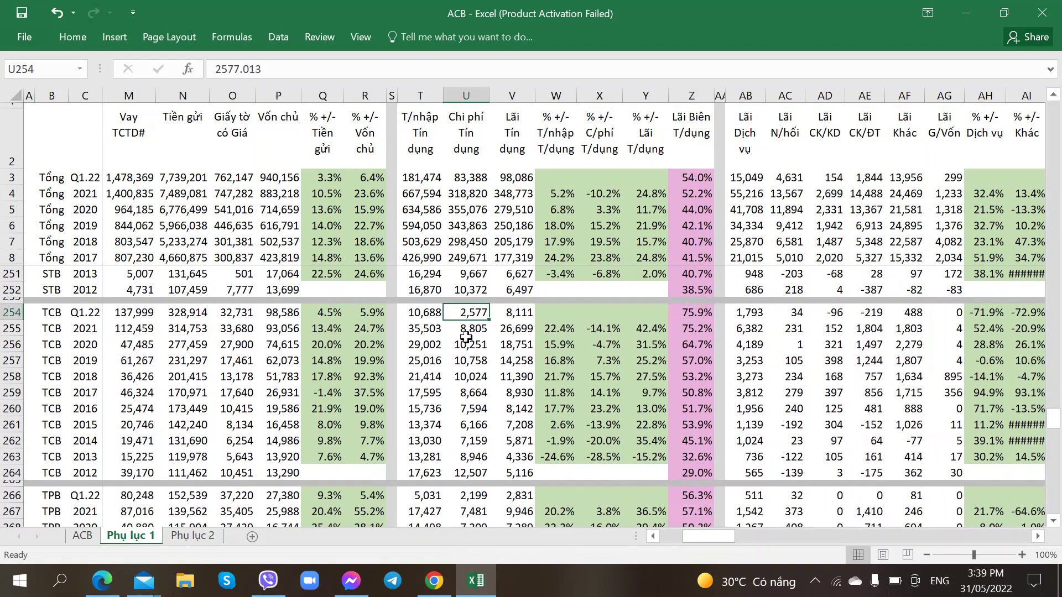
{"action": "left_click", "coordinate": [434, 314]}
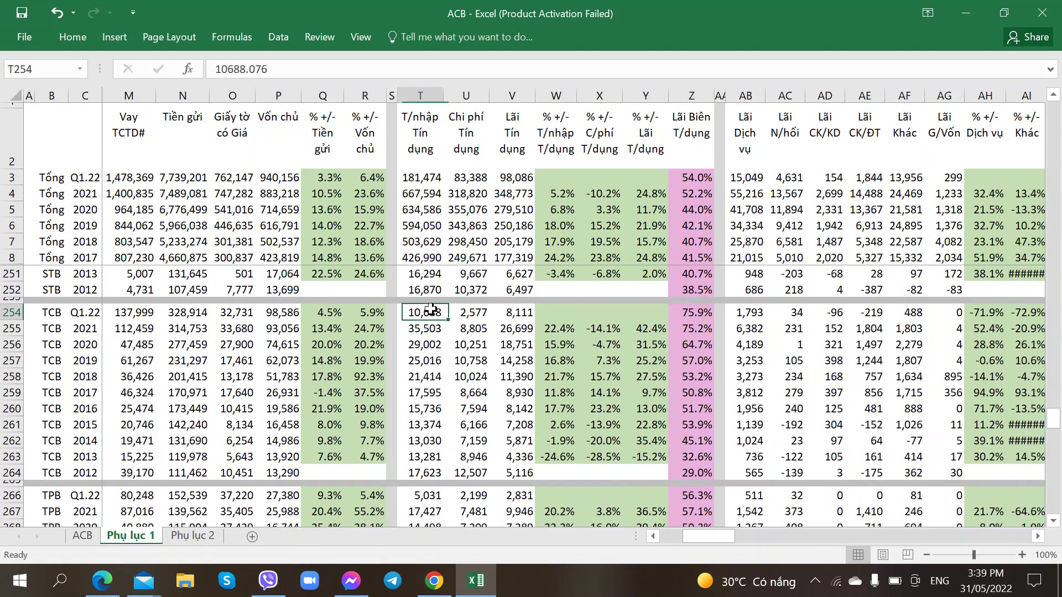
{"action": "left_click", "coordinate": [521, 316]}
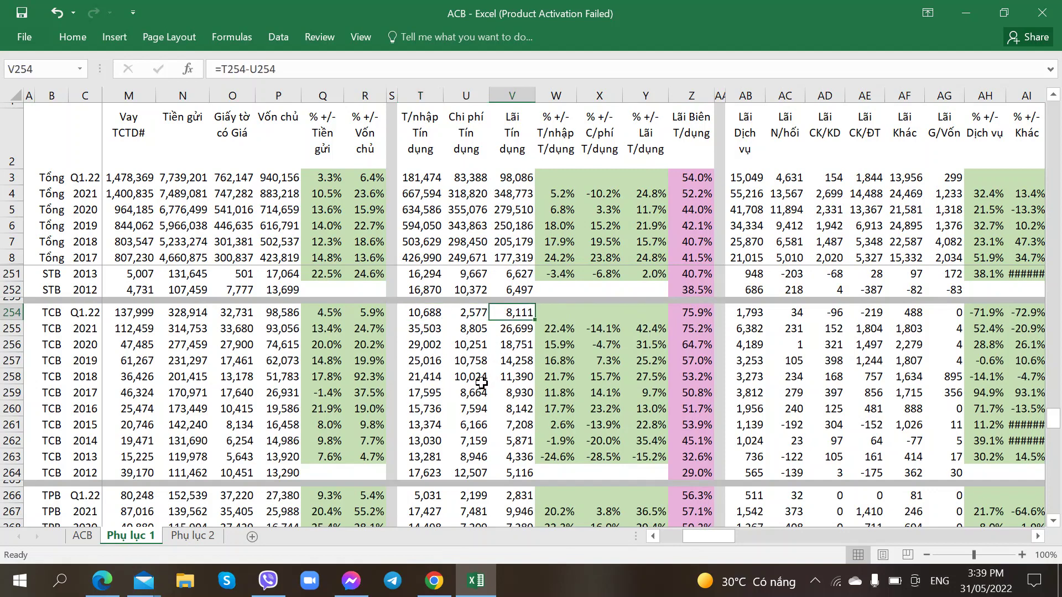
{"action": "left_click", "coordinate": [700, 302]}
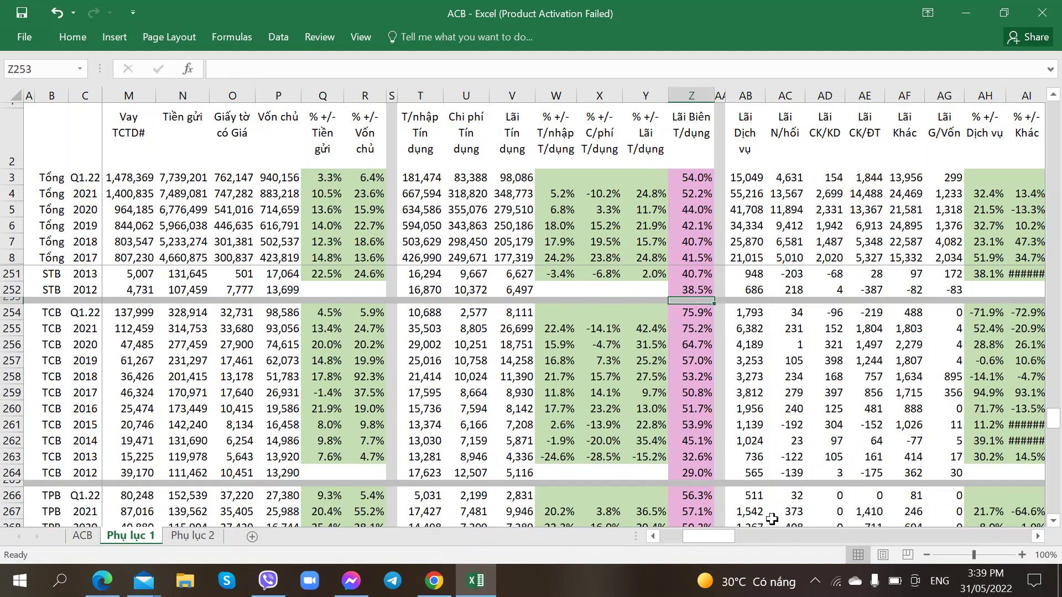
Step: Clear the service and other income growth percentages in AH254:AI254 of TCB's Q1.22 row
{"action": "left_click_drag", "start_coordinate": [705, 538], "coordinate": [725, 539]}
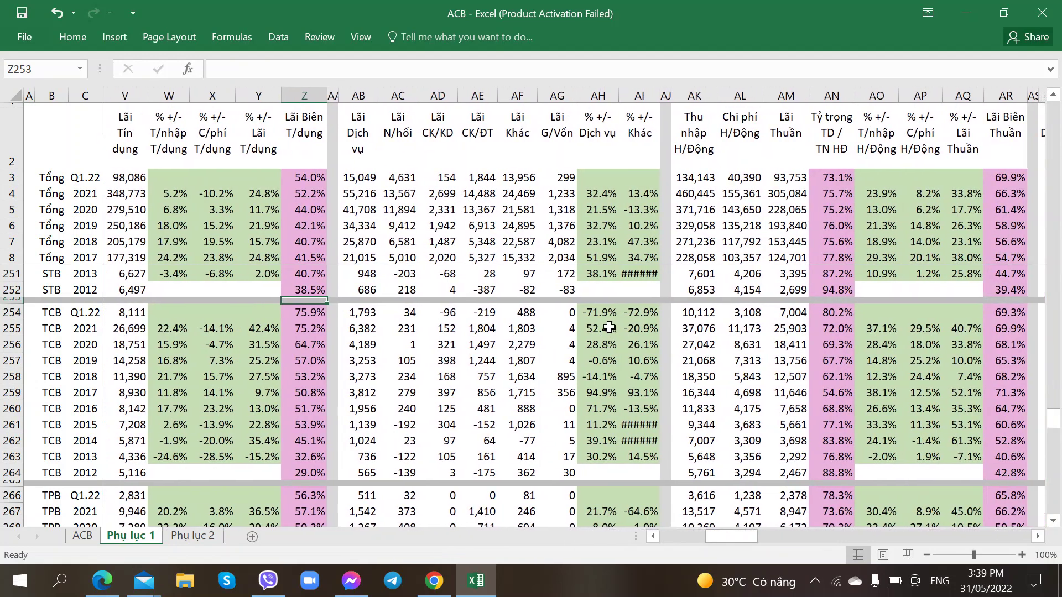
{"action": "left_click_drag", "start_coordinate": [605, 312], "coordinate": [633, 313]}
{"action": "key", "text": "Delete"}
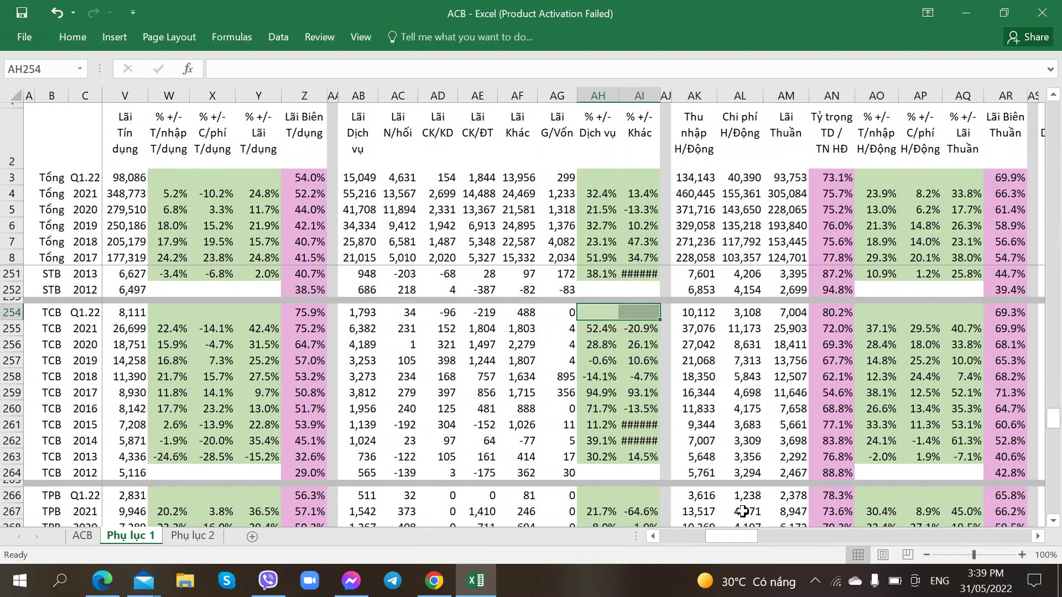
Step: Examine TCB's Q1.22 operating cost and credit share of operating income, comparing the share with the all-bank total in AN3
{"action": "left_click", "coordinate": [733, 317]}
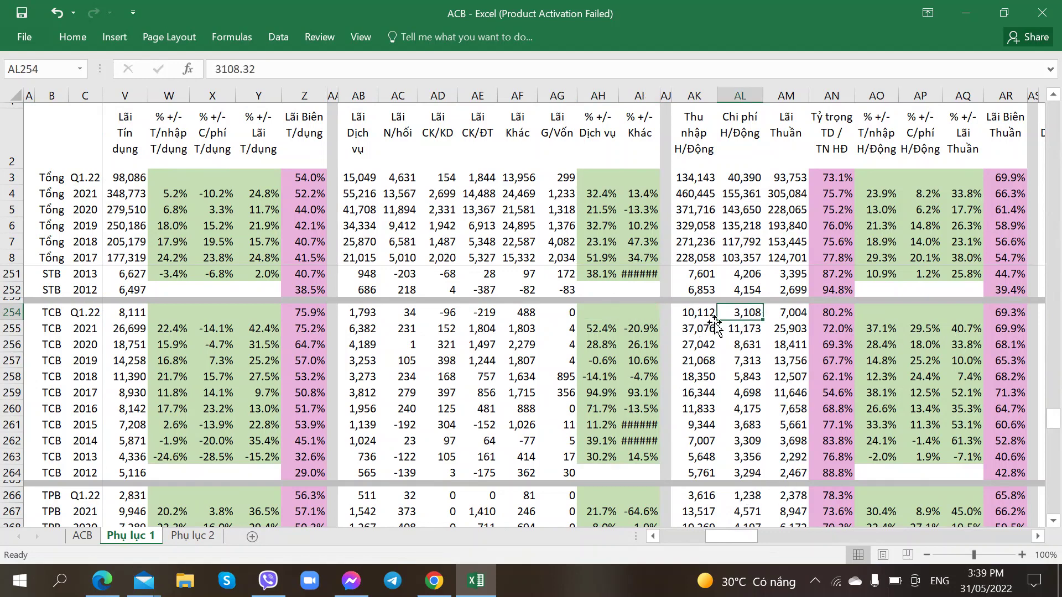
{"action": "left_click", "coordinate": [1007, 317]}
{"action": "left_click_drag", "start_coordinate": [717, 536], "coordinate": [731, 536]}
{"action": "left_click", "coordinate": [609, 312]}
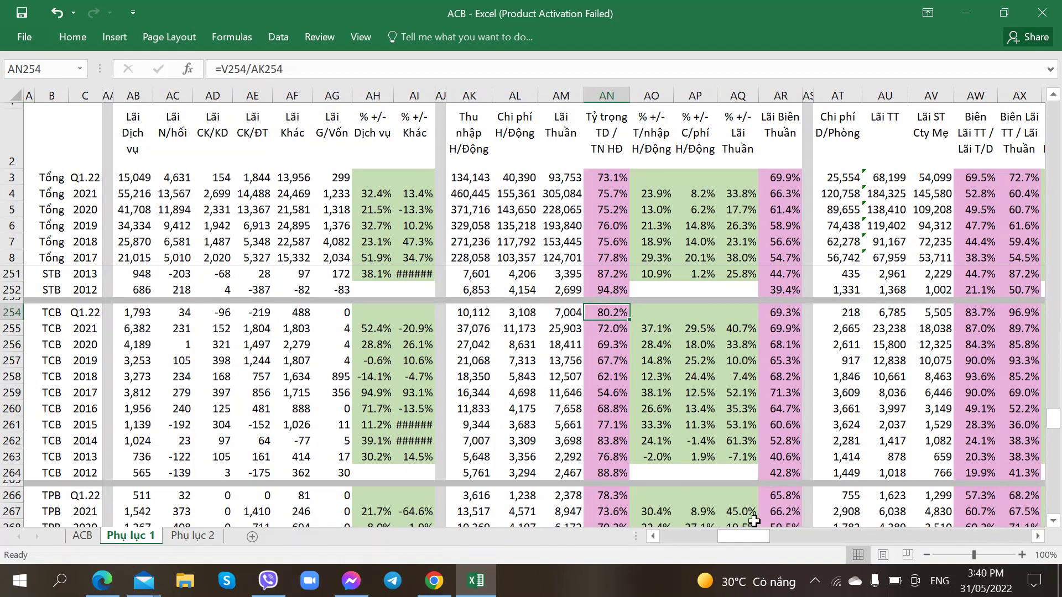
{"action": "left_click_drag", "start_coordinate": [758, 541], "coordinate": [757, 539]}
{"action": "left_click", "coordinate": [602, 177]}
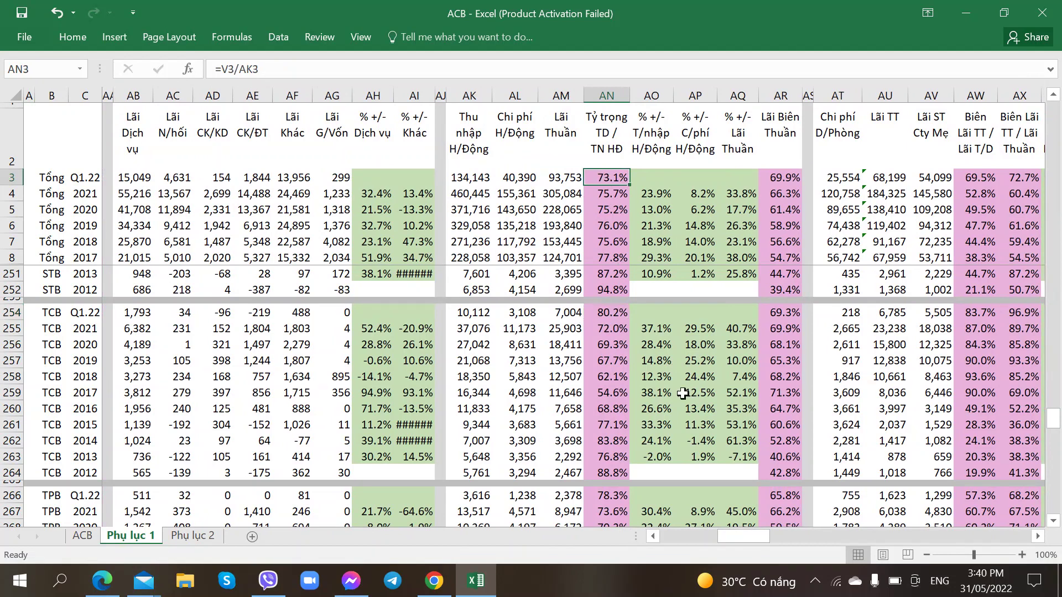
Step: Compare TCB's Q1.22 pre-tax to credit profit ratio with the all-bank total, and inspect its pre-tax to net profit ratio
{"action": "left_click_drag", "start_coordinate": [734, 540], "coordinate": [745, 539]}
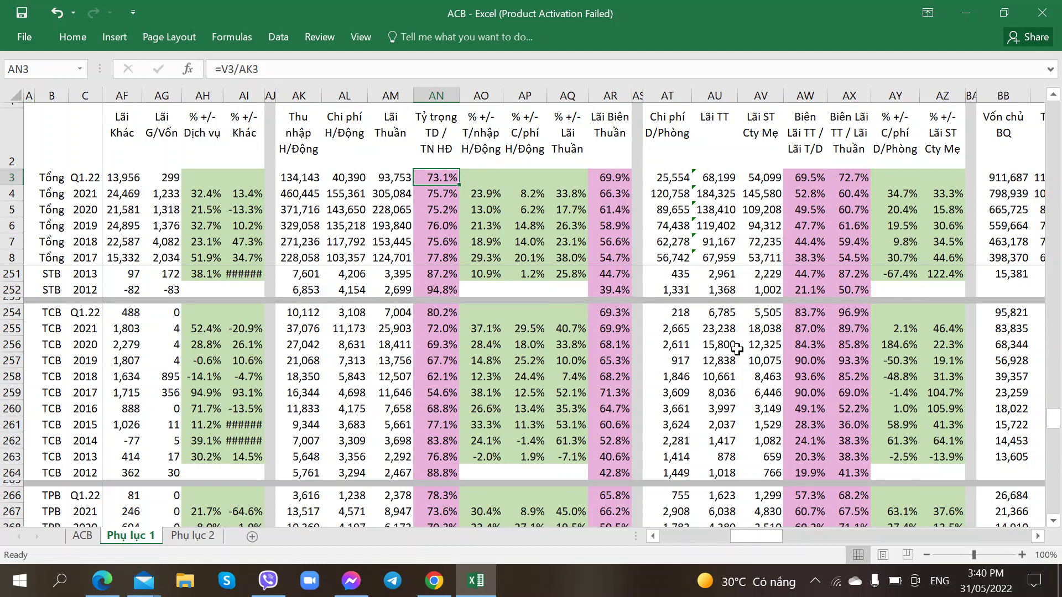
{"action": "left_click", "coordinate": [786, 311]}
{"action": "key", "text": "Down"}
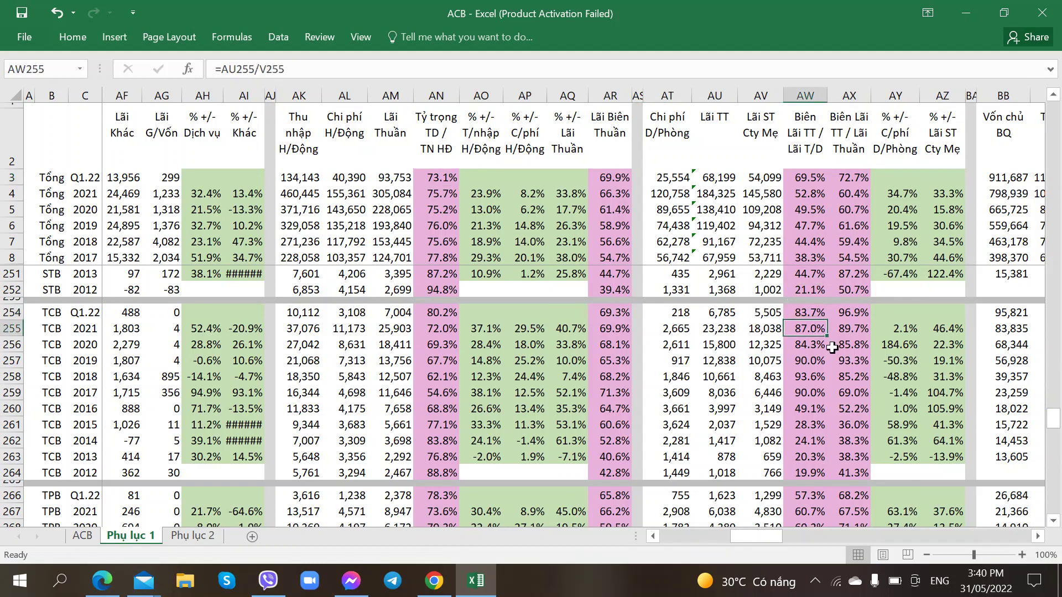
{"action": "key", "text": "Up"}
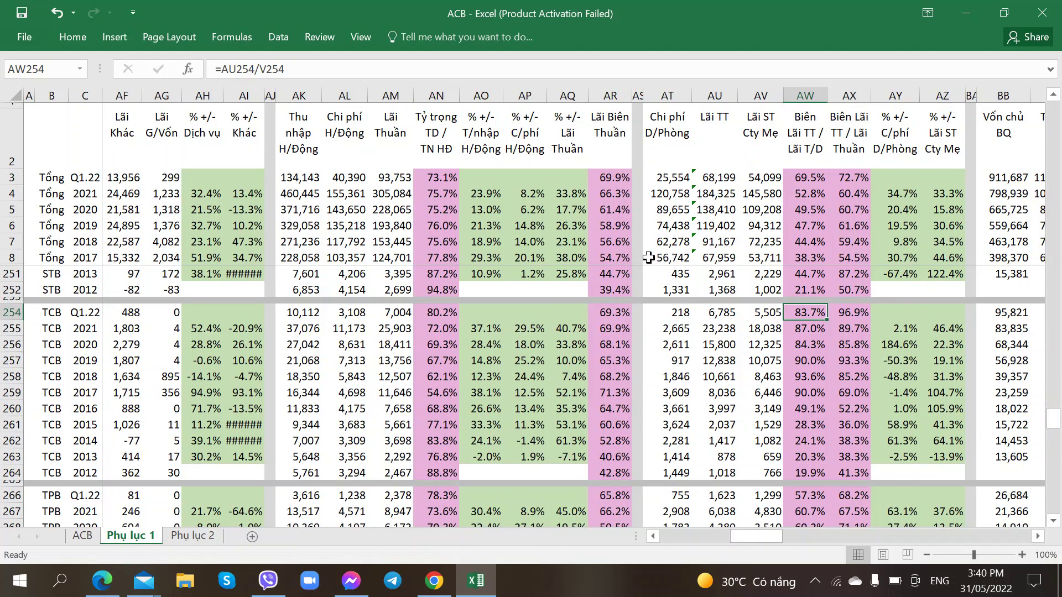
{"action": "left_click", "coordinate": [805, 179]}
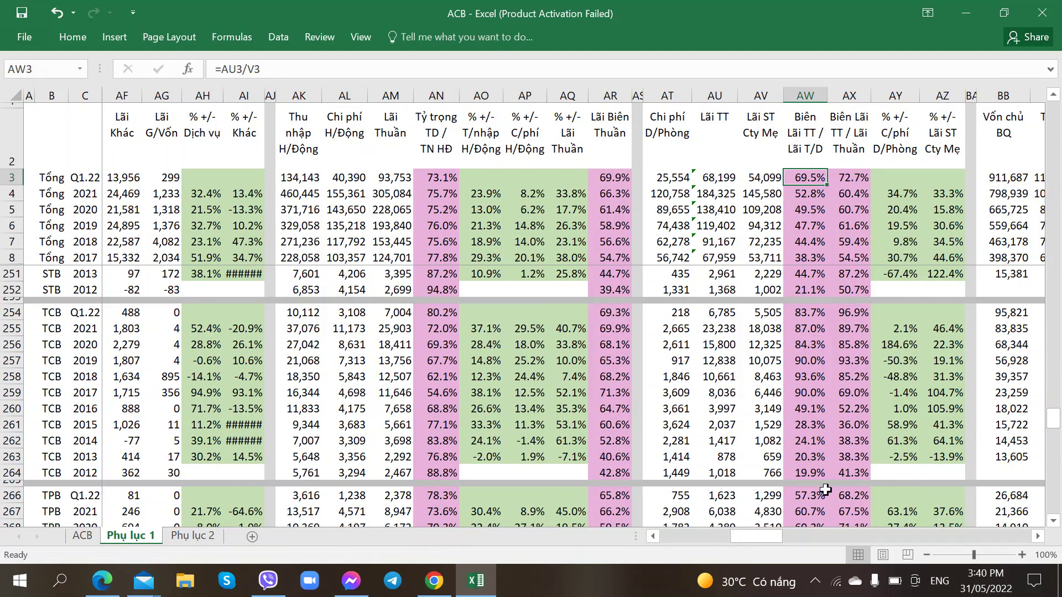
{"action": "left_click", "coordinate": [845, 311]}
Step: Delete the empty rows 463:466 above the interbank deposits and loans breakdown on the ACB sheet
{"action": "left_click_drag", "start_coordinate": [742, 538], "coordinate": [452, 536]}
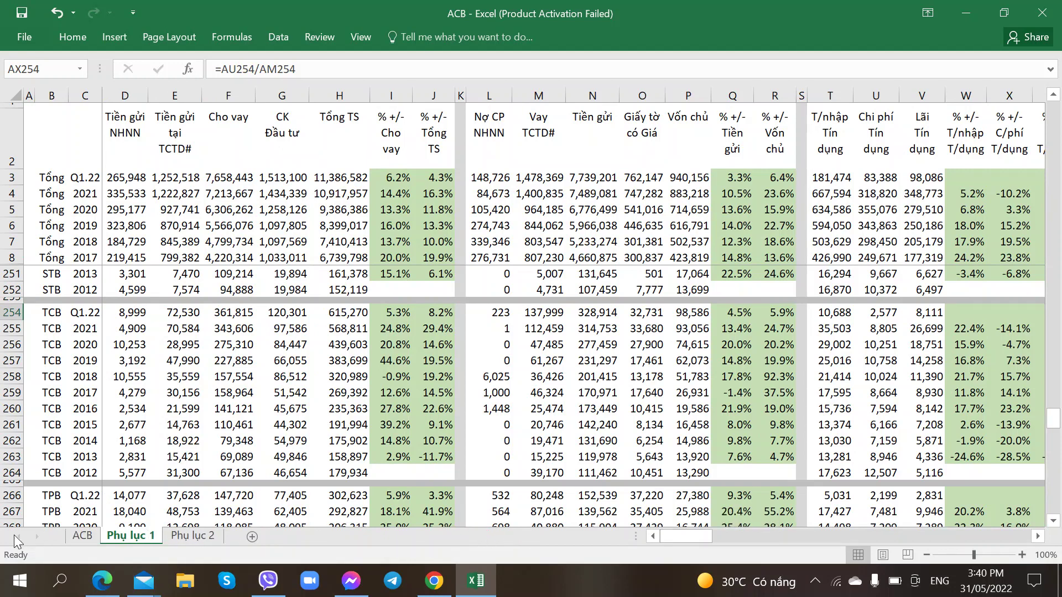
{"action": "left_click", "coordinate": [78, 534]}
{"action": "scroll", "coordinate": [115, 412], "scroll_direction": "down", "scroll_amount": 3}
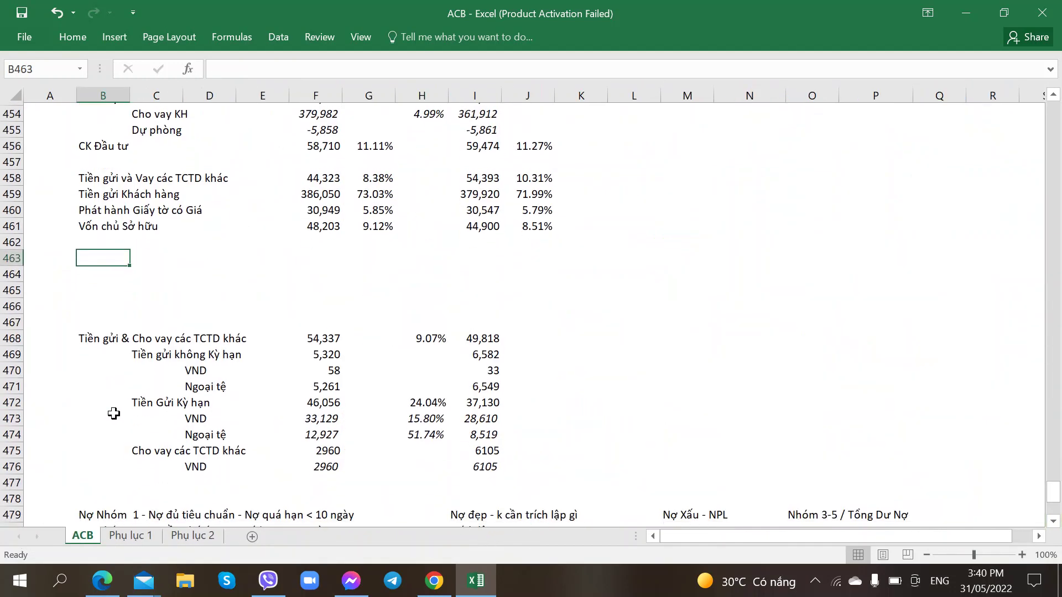
{"action": "scroll", "coordinate": [88, 387], "scroll_direction": "up", "scroll_amount": 2}
{"action": "left_click_drag", "start_coordinate": [13, 351], "coordinate": [12, 400]}
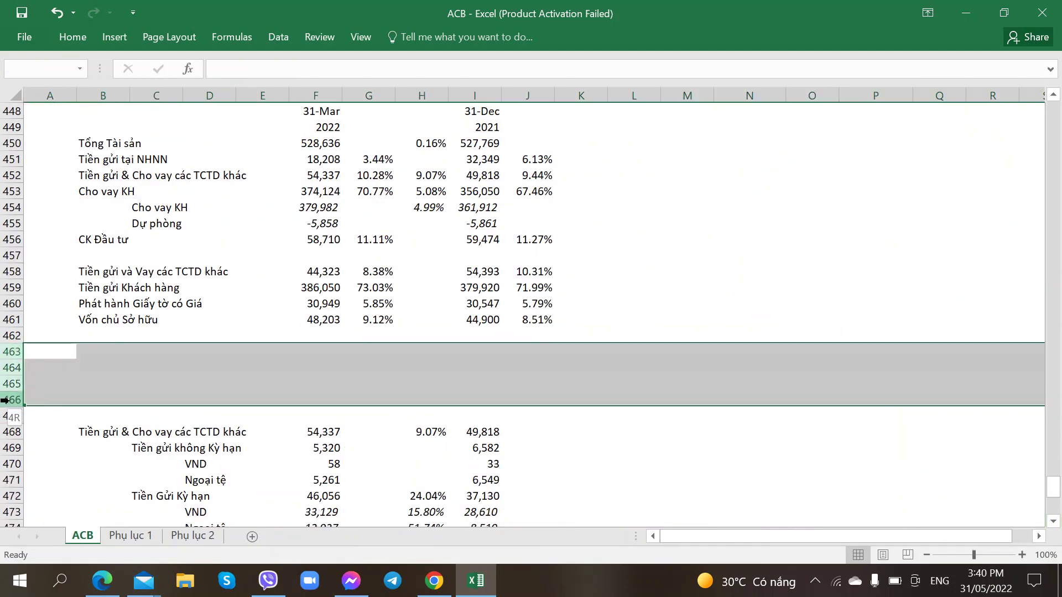
{"action": "right_click", "coordinate": [12, 400]}
{"action": "left_click", "coordinate": [47, 289]}
{"action": "left_click", "coordinate": [110, 368]}
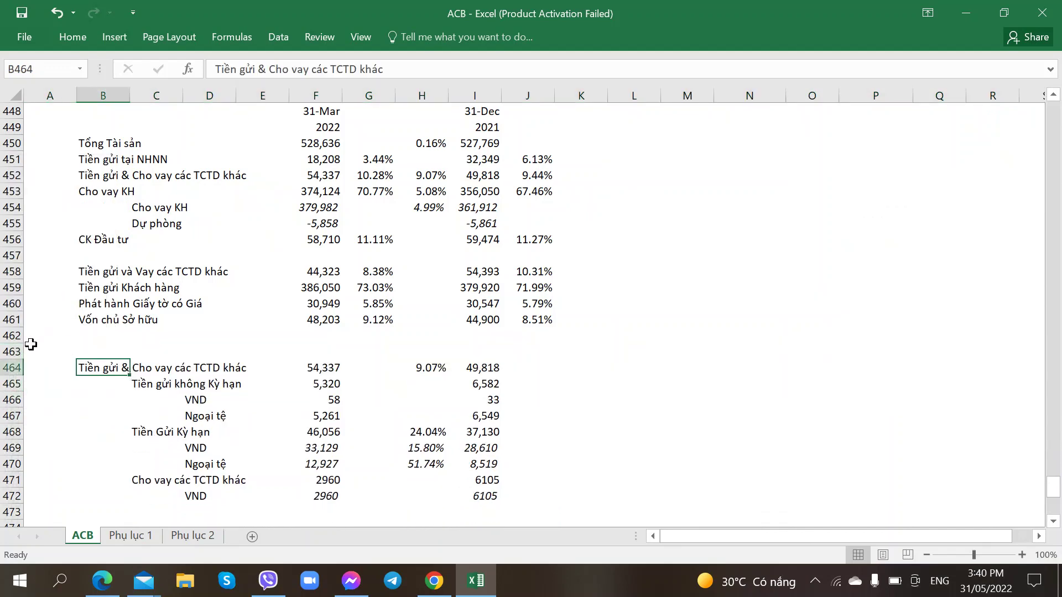
{"action": "left_click", "coordinate": [14, 352]}
{"action": "left_click", "coordinate": [156, 431]}
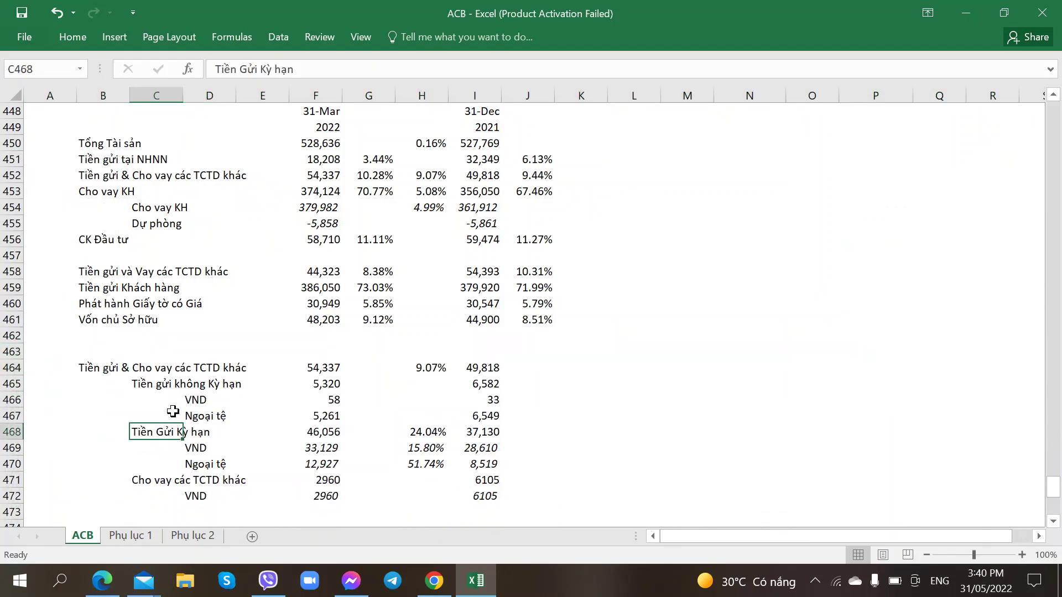
Step: Review the balance sheet summary and debt-group tables on the ACB sheet, ending at empty cell B490 below them
{"action": "scroll", "coordinate": [164, 406], "scroll_direction": "down", "scroll_amount": 1}
{"action": "scroll", "coordinate": [163, 405], "scroll_direction": "up", "scroll_amount": 2}
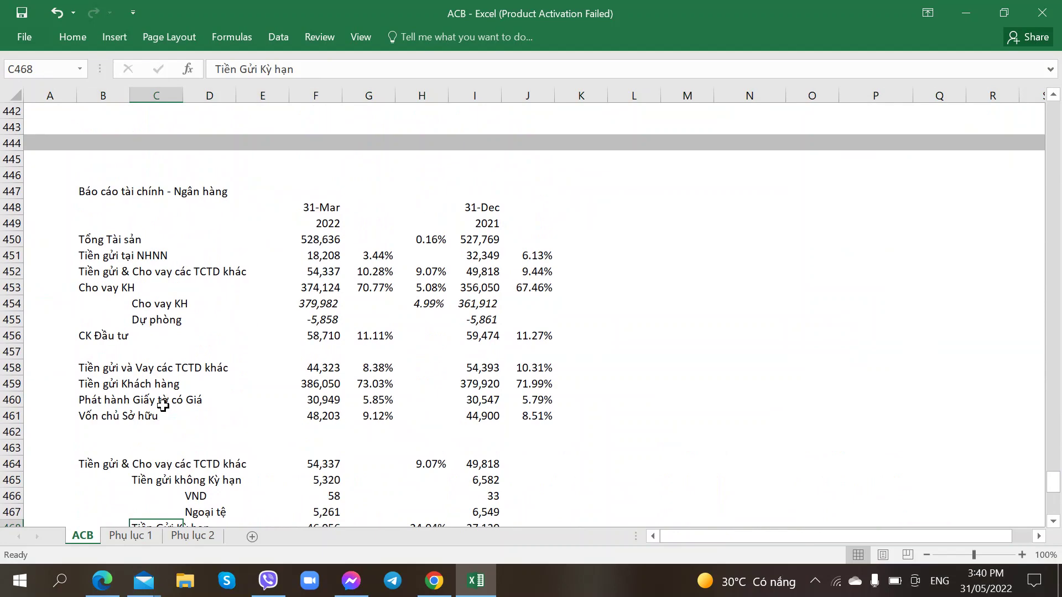
{"action": "scroll", "coordinate": [163, 406], "scroll_direction": "down", "scroll_amount": 2}
{"action": "scroll", "coordinate": [163, 406], "scroll_direction": "down", "scroll_amount": 8}
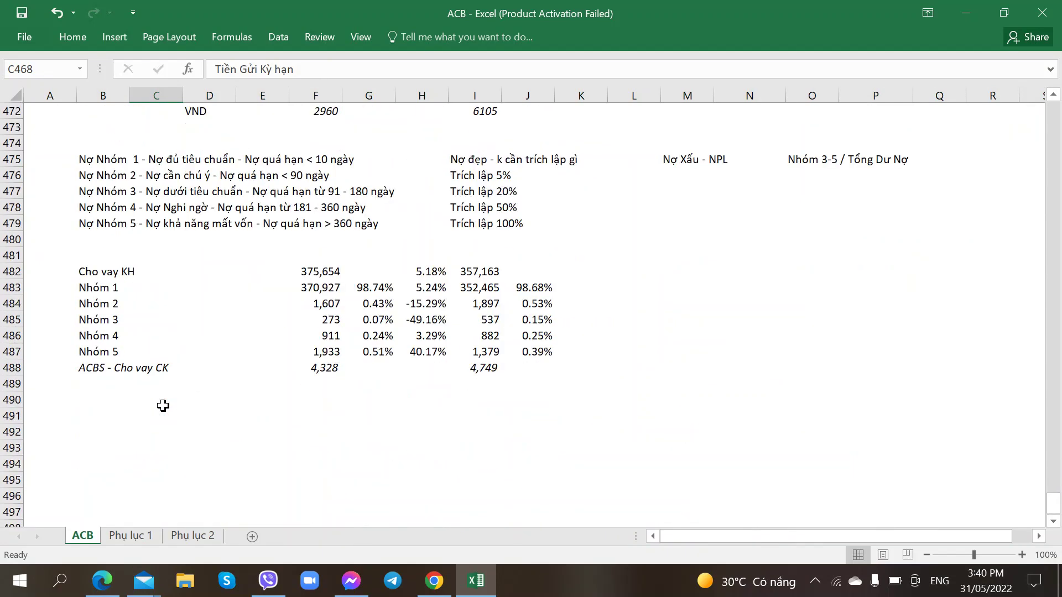
{"action": "left_click", "coordinate": [97, 398]}
Step: Switch to Chrome and look through the liabilities and equity section of ACB's Q1 2022 balance sheet on page 4
{"action": "left_click", "coordinate": [434, 580]}
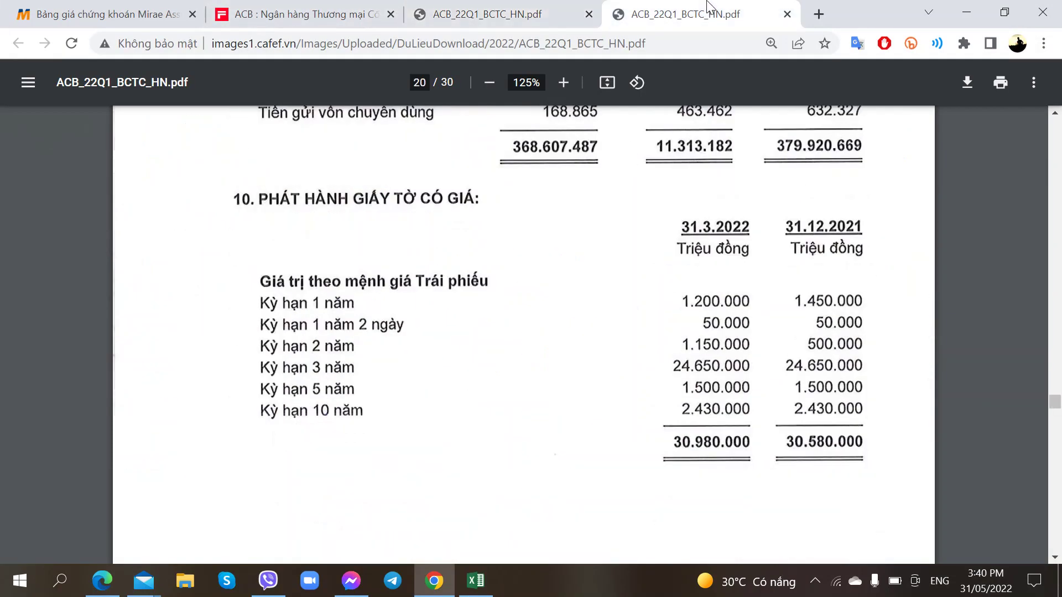
{"action": "left_click", "coordinate": [706, 12]}
{"action": "scroll", "coordinate": [493, 308], "scroll_direction": "down", "scroll_amount": 5}
{"action": "left_click", "coordinate": [489, 10]}
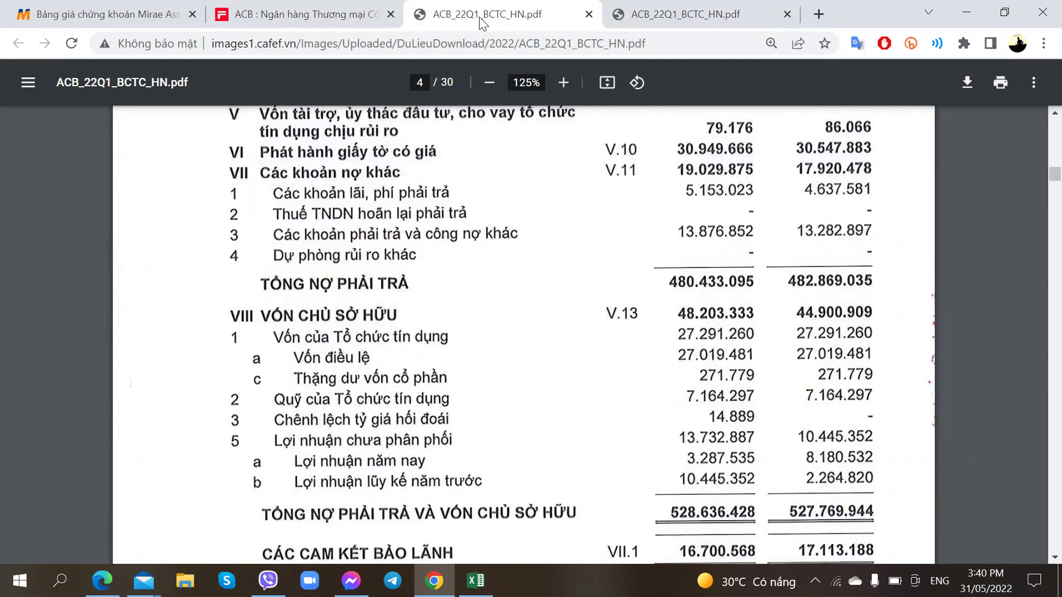
{"action": "key", "text": "alt+Tab"}
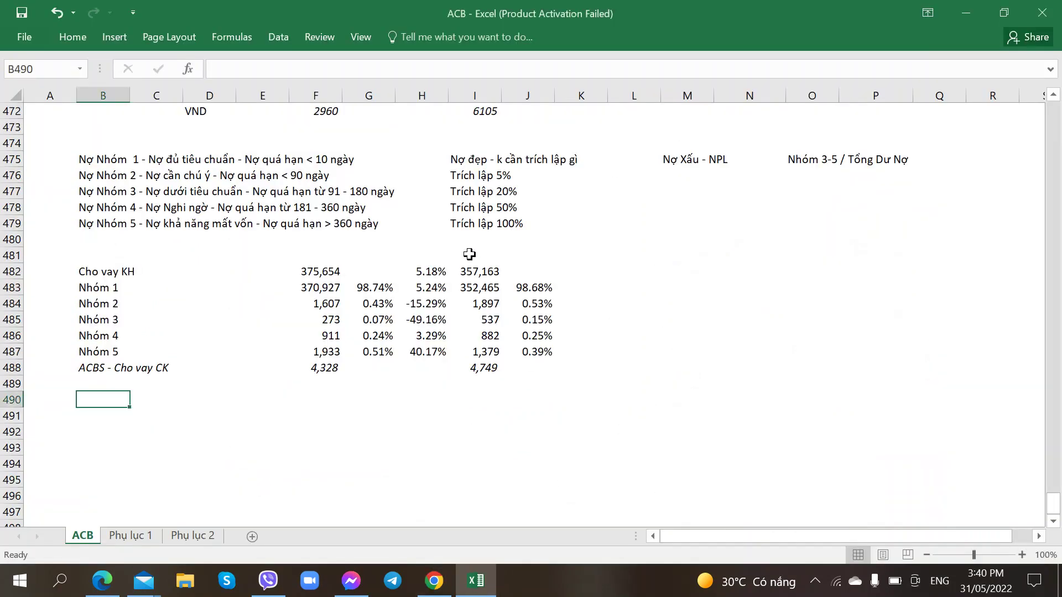
{"action": "key", "text": "alt+Tab"}
{"action": "scroll", "coordinate": [378, 261], "scroll_direction": "up", "scroll_amount": 5}
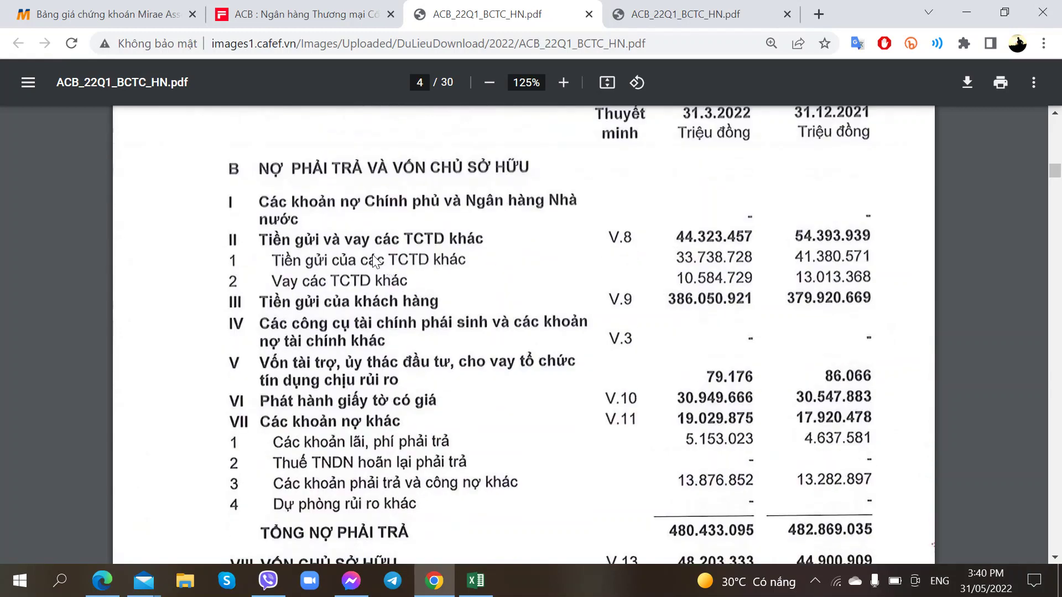
{"action": "key", "text": "alt+Tab"}
{"action": "key", "text": "alt+Tab"}
{"action": "key", "text": "alt+Tab"}
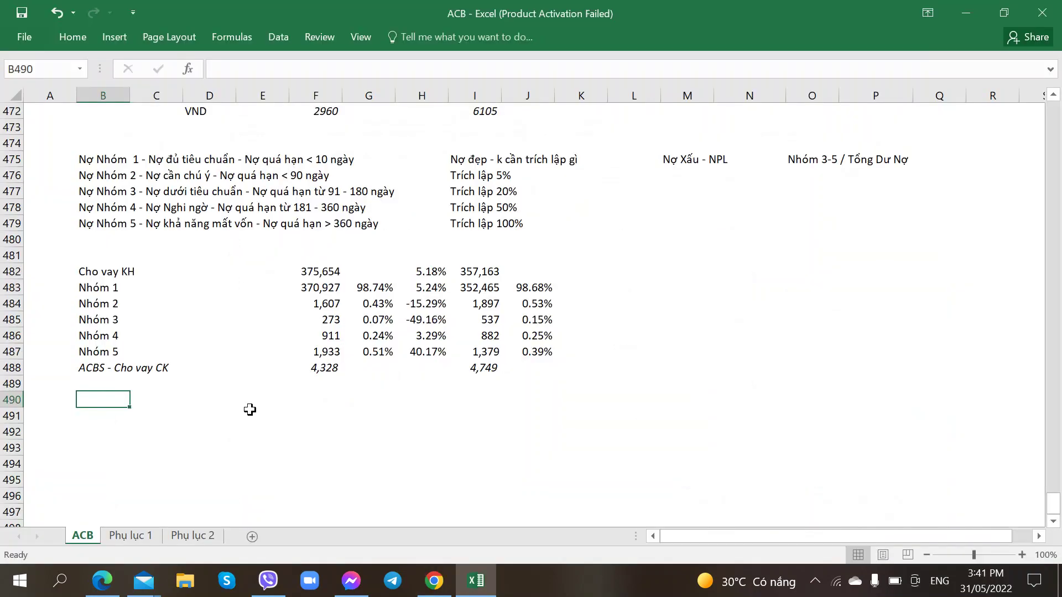
Step: Select a blank cell under the debt-group table and view the customer loan and provision lines on the report's page 3
{"action": "left_click", "coordinate": [246, 410]}
{"action": "key", "text": "alt+Tab"}
{"action": "scroll", "coordinate": [275, 381], "scroll_direction": "up", "scroll_amount": 8}
{"action": "key", "text": "alt+Tab"}
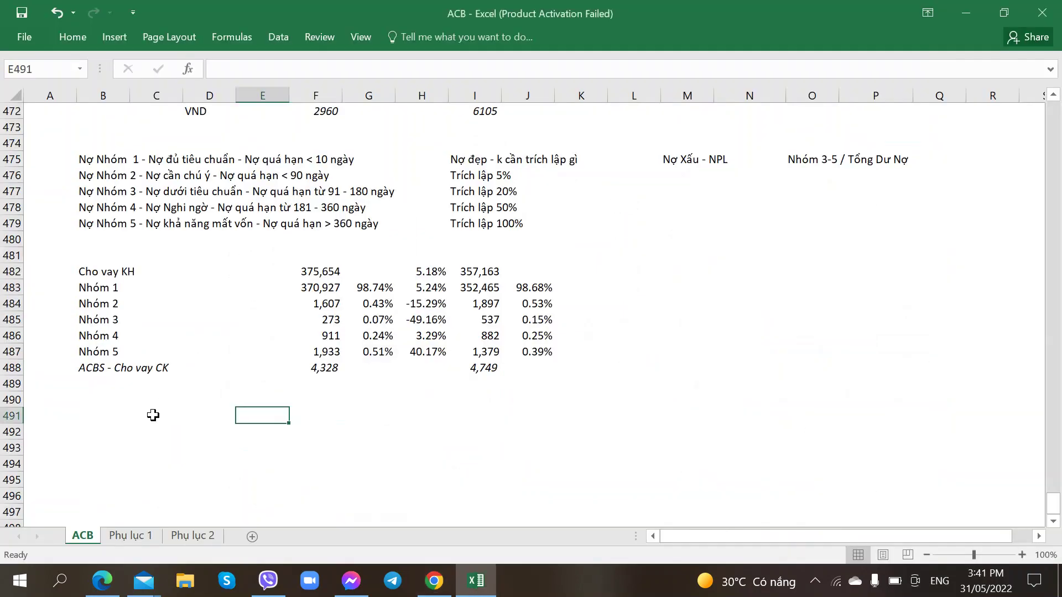
{"action": "left_click", "coordinate": [103, 400]}
{"action": "key", "text": "alt+Tab"}
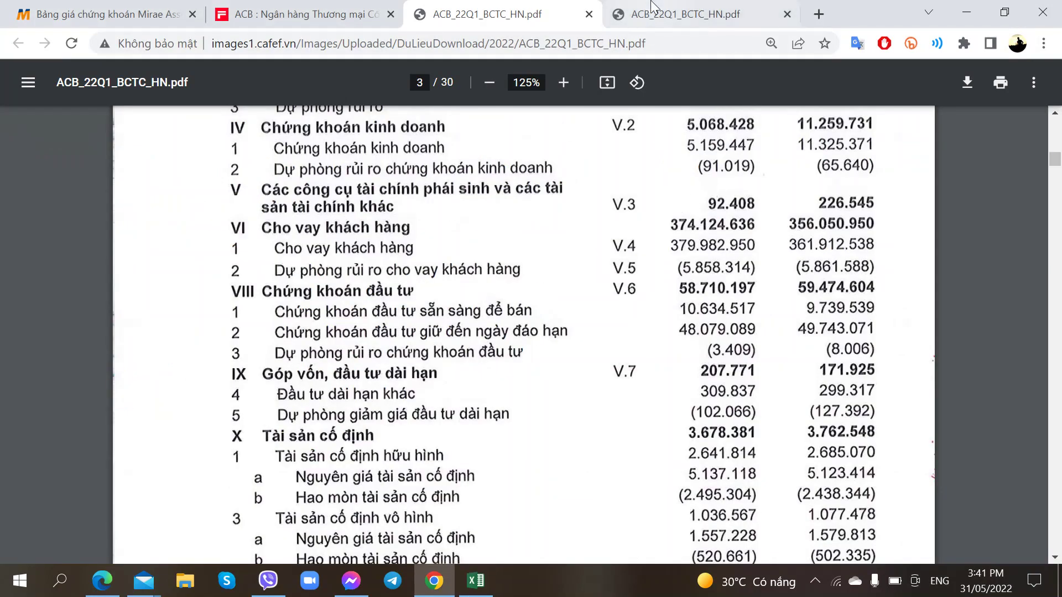
Step: Find note 5 on customer loan provisions in the report, passing the loan quality and investment securities notes
{"action": "left_click", "coordinate": [653, 7]}
{"action": "scroll", "coordinate": [663, 332], "scroll_direction": "down", "scroll_amount": 10}
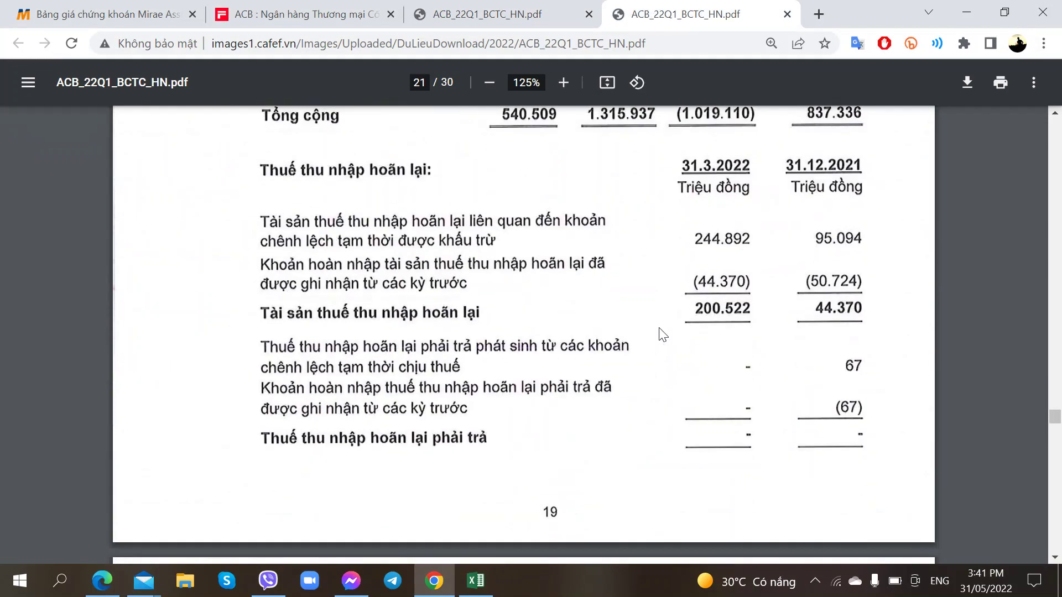
{"action": "scroll", "coordinate": [782, 340], "scroll_direction": "up", "scroll_amount": 8}
{"action": "scroll", "coordinate": [783, 340], "scroll_direction": "up", "scroll_amount": 20}
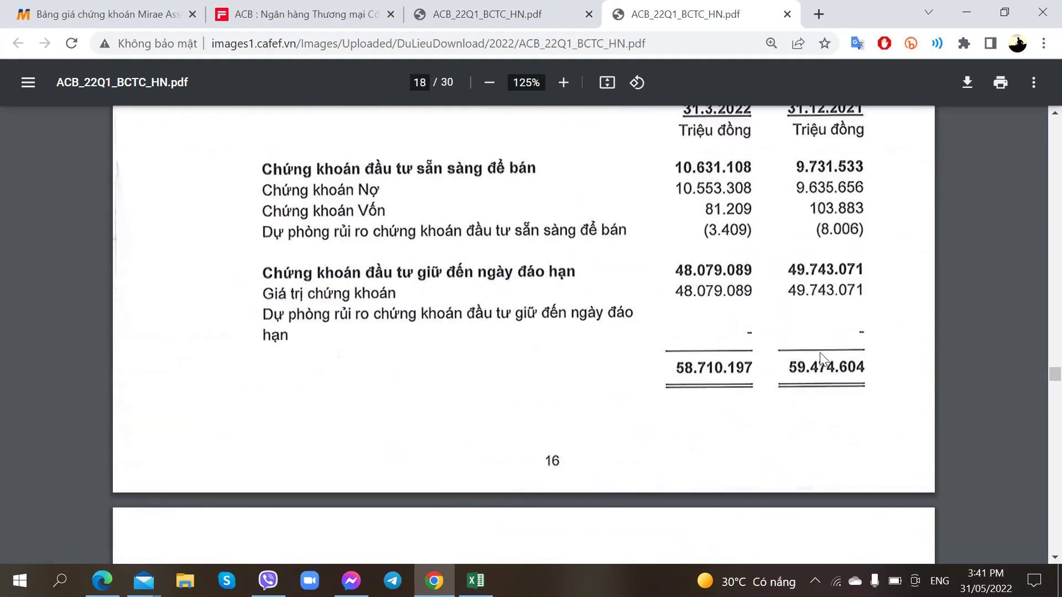
{"action": "scroll", "coordinate": [822, 358], "scroll_direction": "up", "scroll_amount": 13}
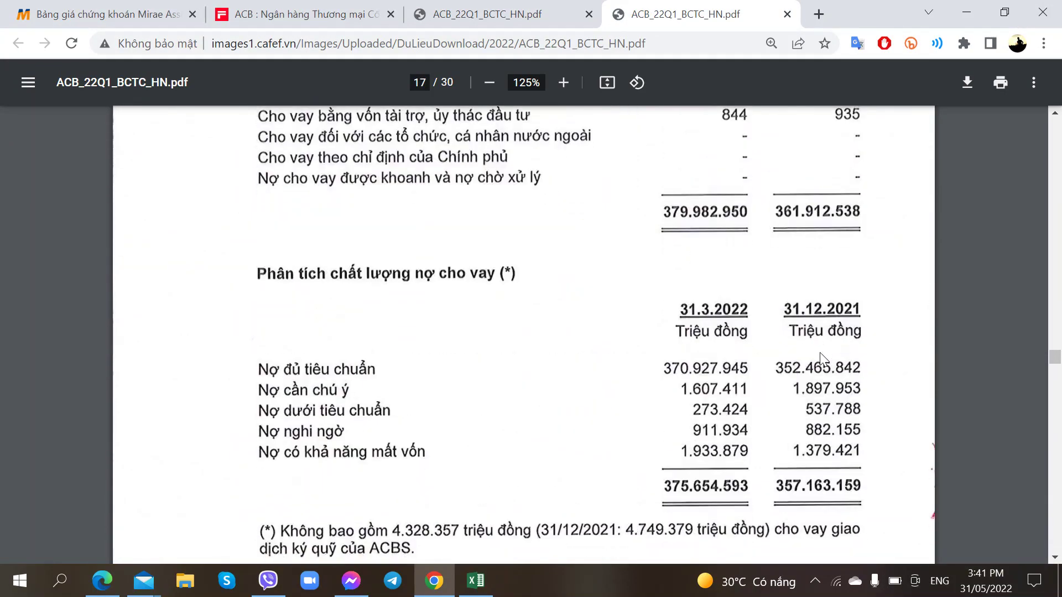
{"action": "scroll", "coordinate": [823, 358], "scroll_direction": "down", "scroll_amount": 10}
{"action": "scroll", "coordinate": [823, 360], "scroll_direction": "down", "scroll_amount": 10}
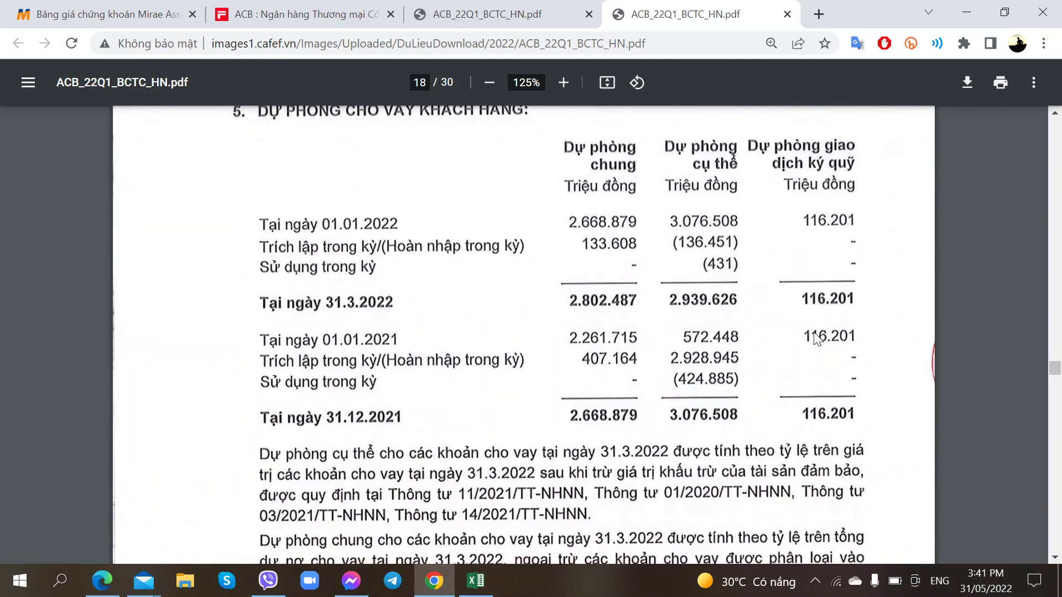
{"action": "scroll", "coordinate": [814, 338], "scroll_direction": "up", "scroll_amount": 3}
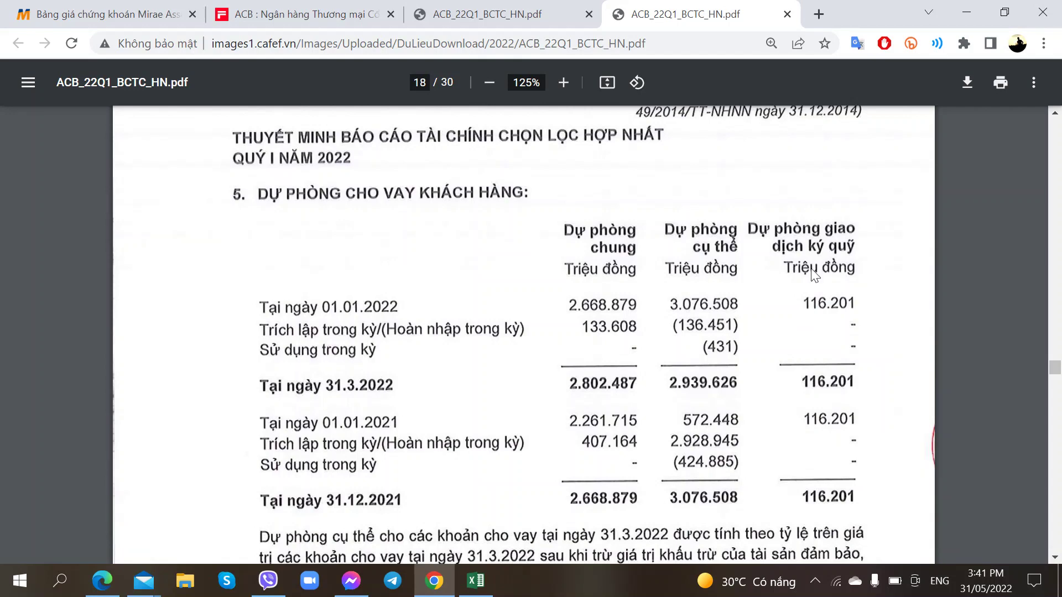
{"action": "scroll", "coordinate": [810, 265], "scroll_direction": "down", "scroll_amount": 3}
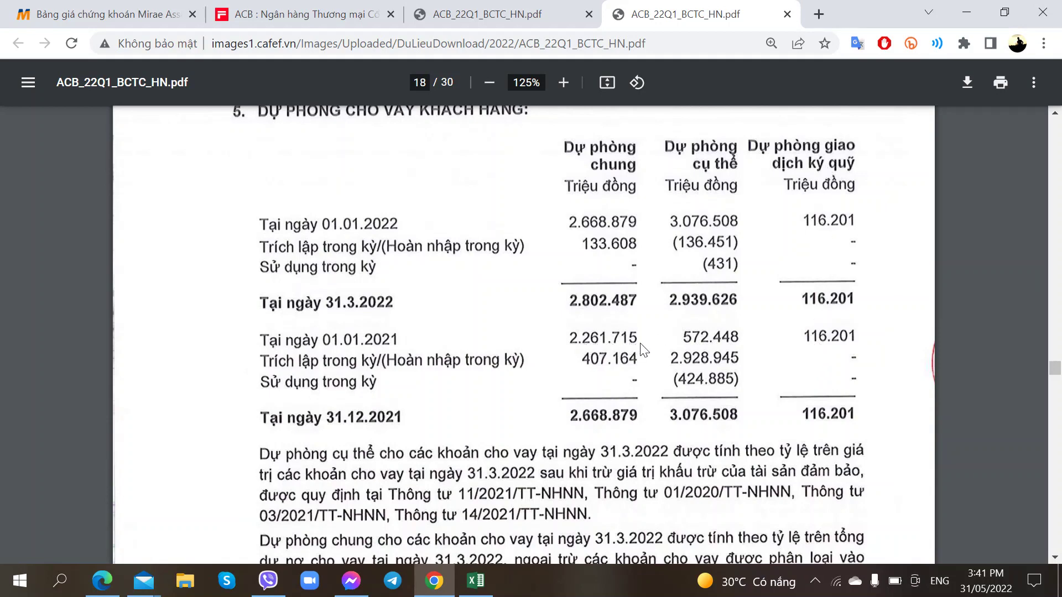
Step: Compare the customer loan provision table in rows 491:495 of the ACB sheet with note 5 of the report
{"action": "key", "text": "alt+Tab"}
{"action": "key", "text": "alt+Tab"}
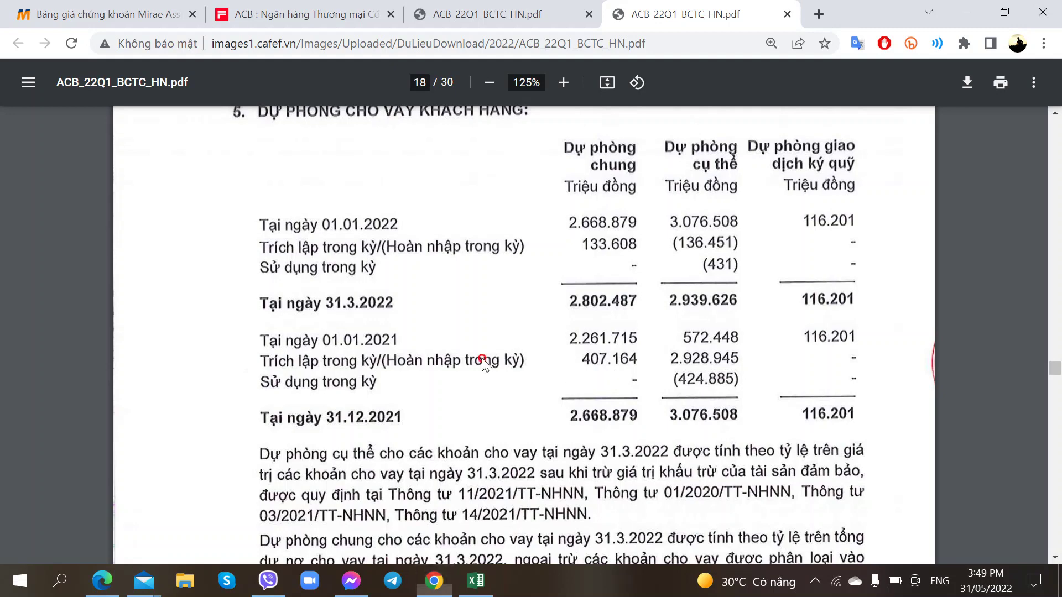
{"action": "scroll", "coordinate": [489, 361], "scroll_direction": "up", "scroll_amount": 3}
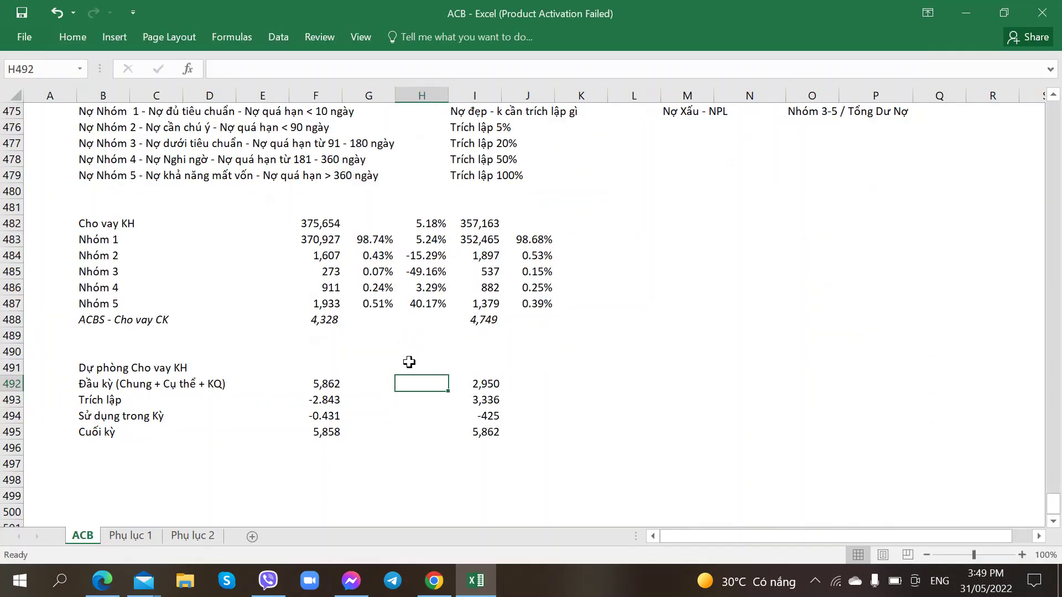
{"action": "left_click", "coordinate": [384, 367]}
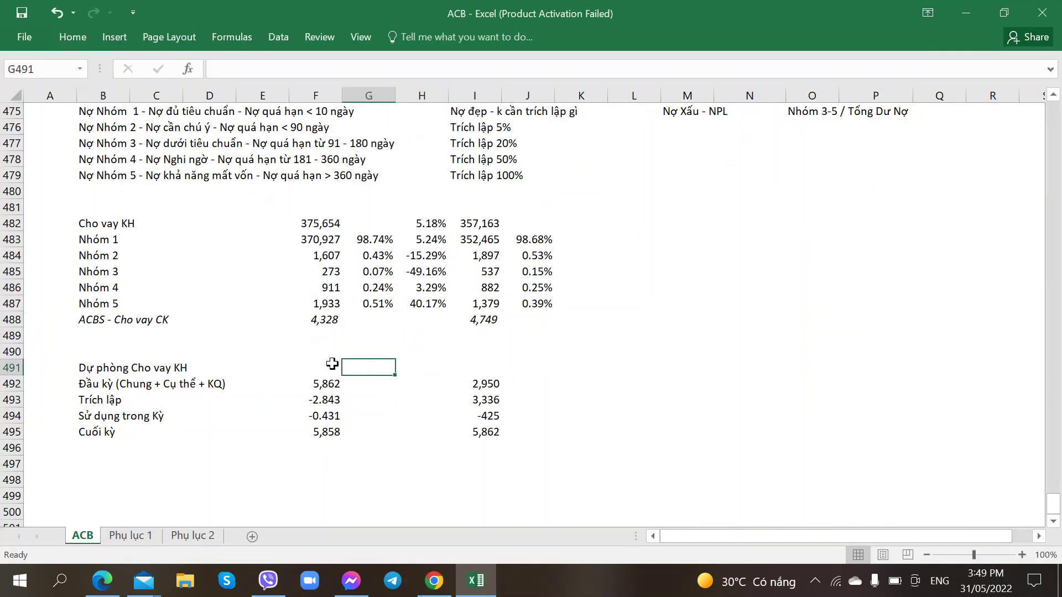
{"action": "key", "text": "alt+Tab"}
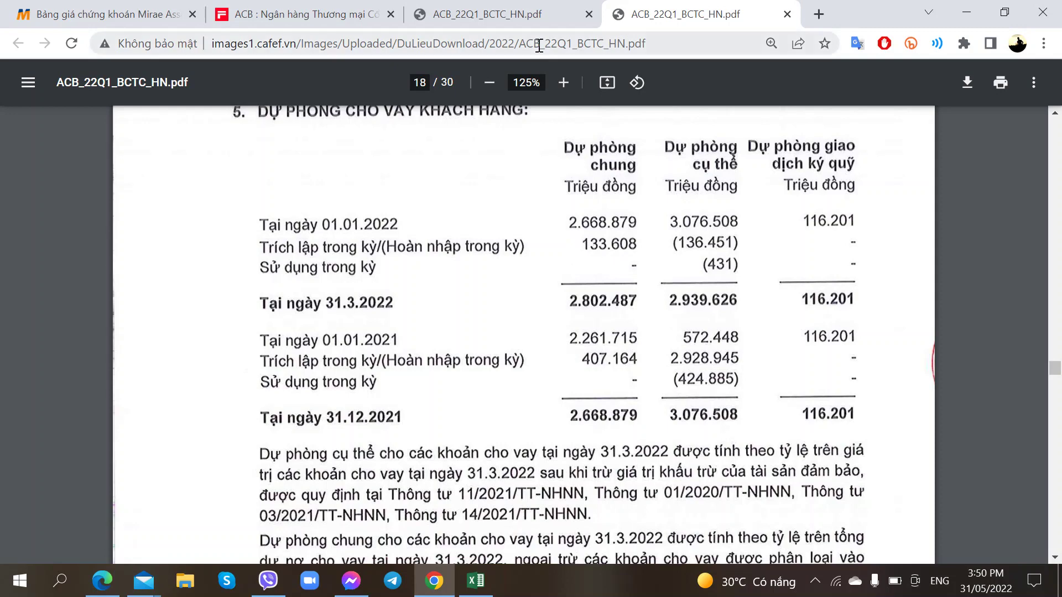
Step: Compare the customer loan provisions on the balance sheet with the opening and closing balances in note 5
{"action": "left_click", "coordinate": [512, 12]}
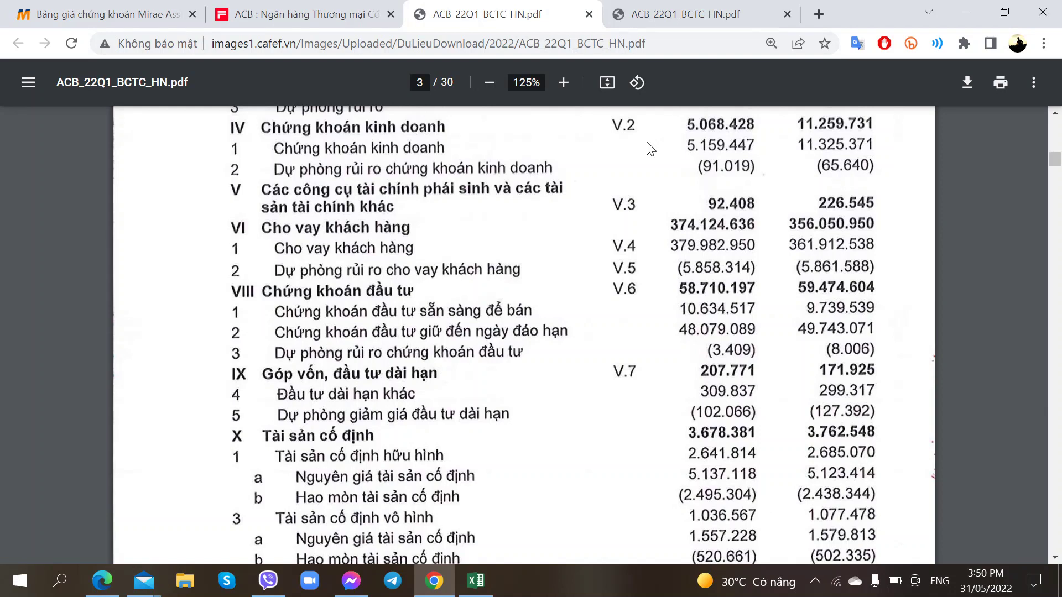
{"action": "left_click", "coordinate": [642, 6]}
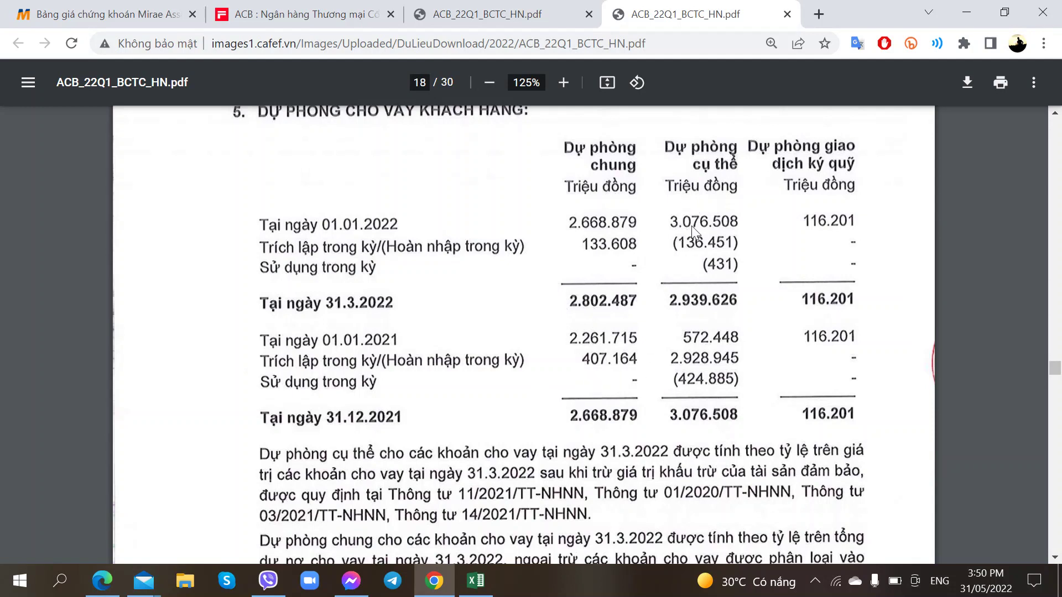
{"action": "scroll", "coordinate": [688, 230], "scroll_direction": "down", "scroll_amount": 3}
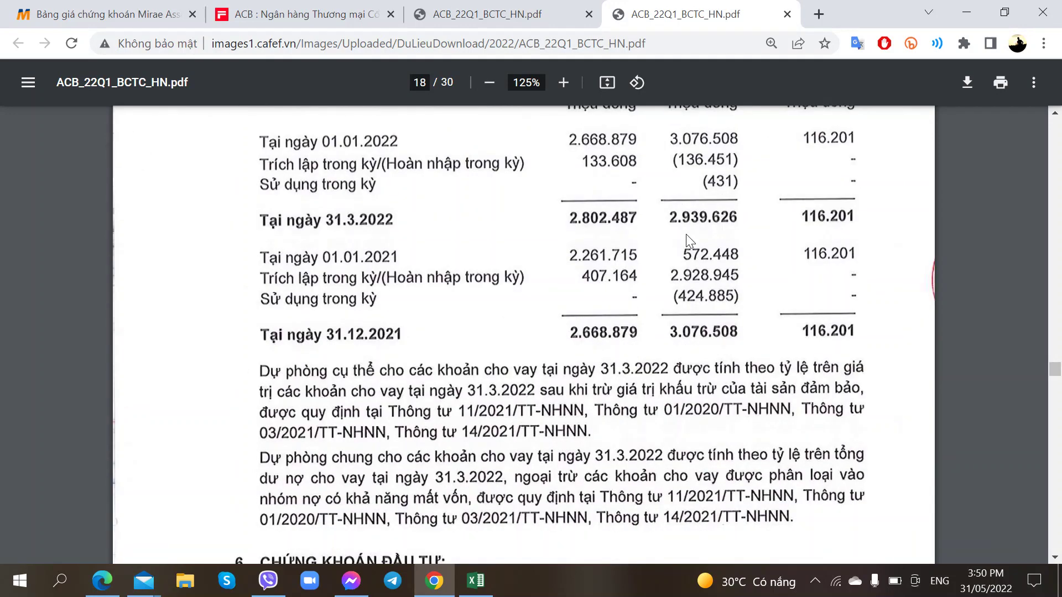
{"action": "scroll", "coordinate": [686, 234], "scroll_direction": "up", "scroll_amount": 3}
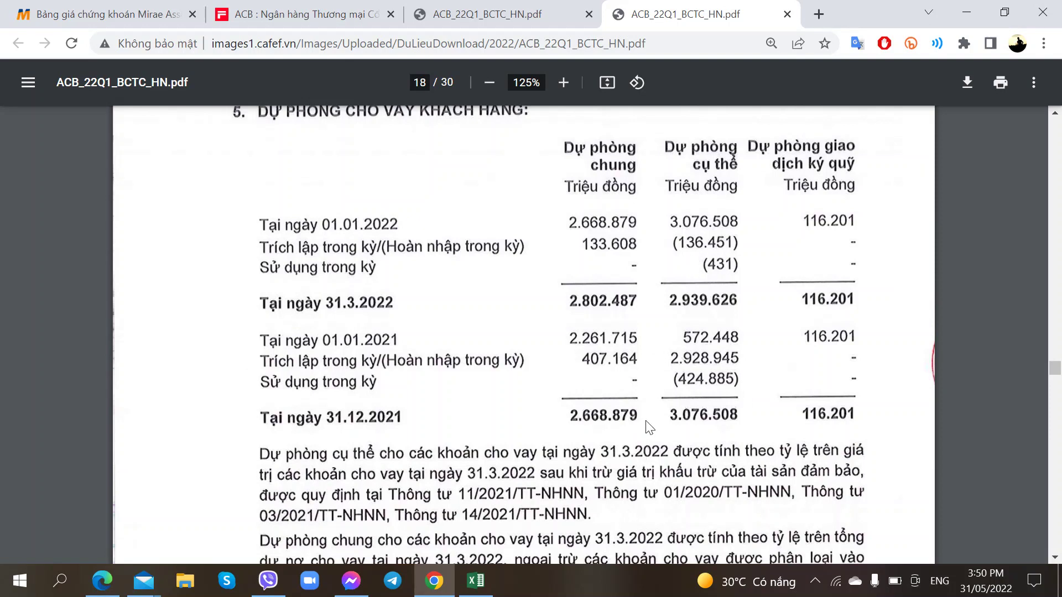
Step: Check the credit risk provision expense in the Q1 2022 income statement against the provision movements in note 5
{"action": "left_click", "coordinate": [484, 14]}
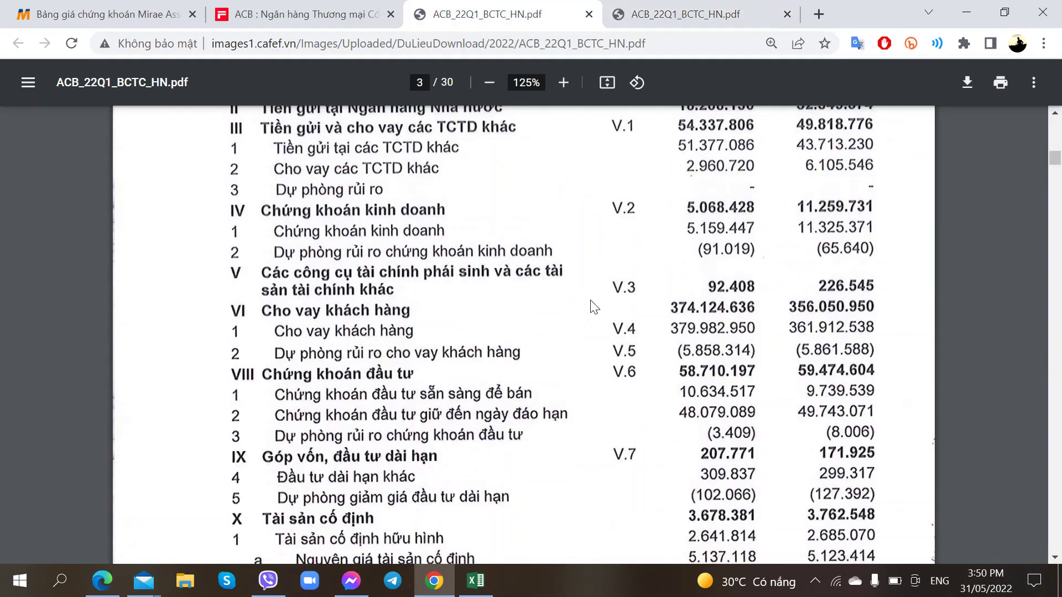
{"action": "scroll", "coordinate": [594, 306], "scroll_direction": "down", "scroll_amount": 20}
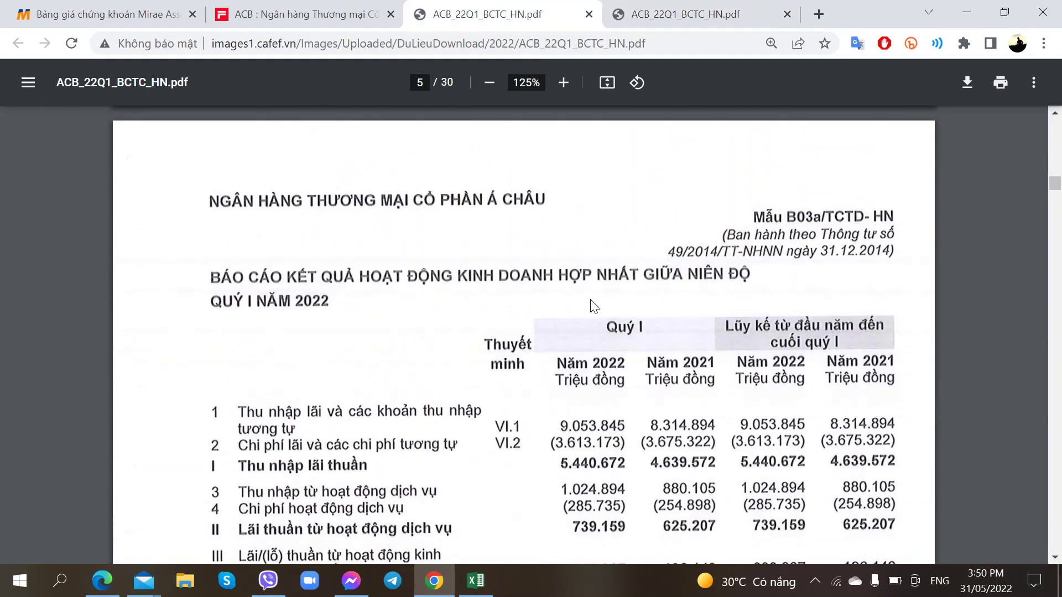
{"action": "scroll", "coordinate": [593, 306], "scroll_direction": "down", "scroll_amount": 12}
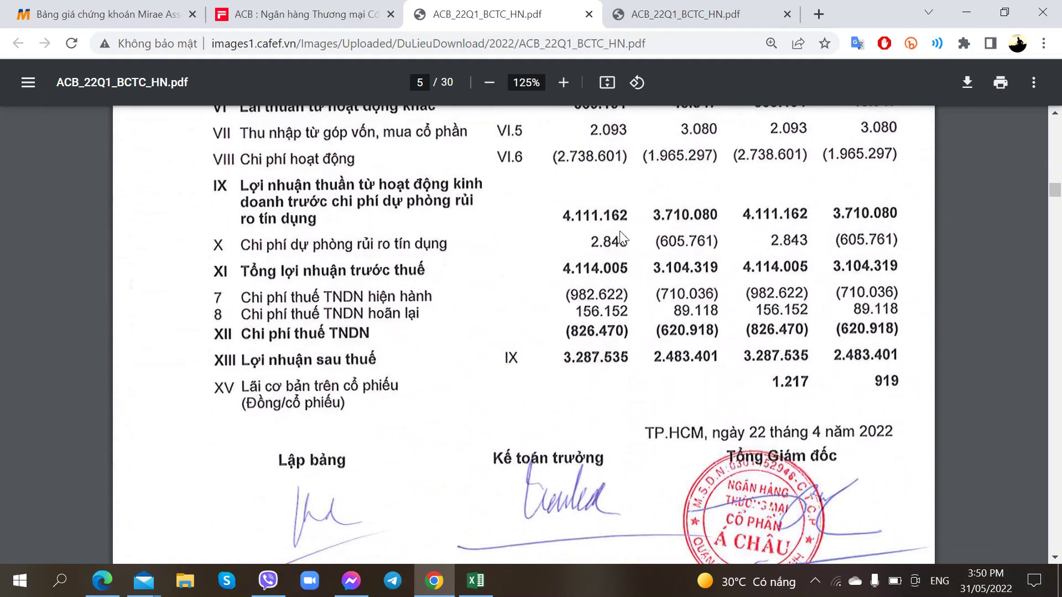
{"action": "left_click", "coordinate": [640, 8]}
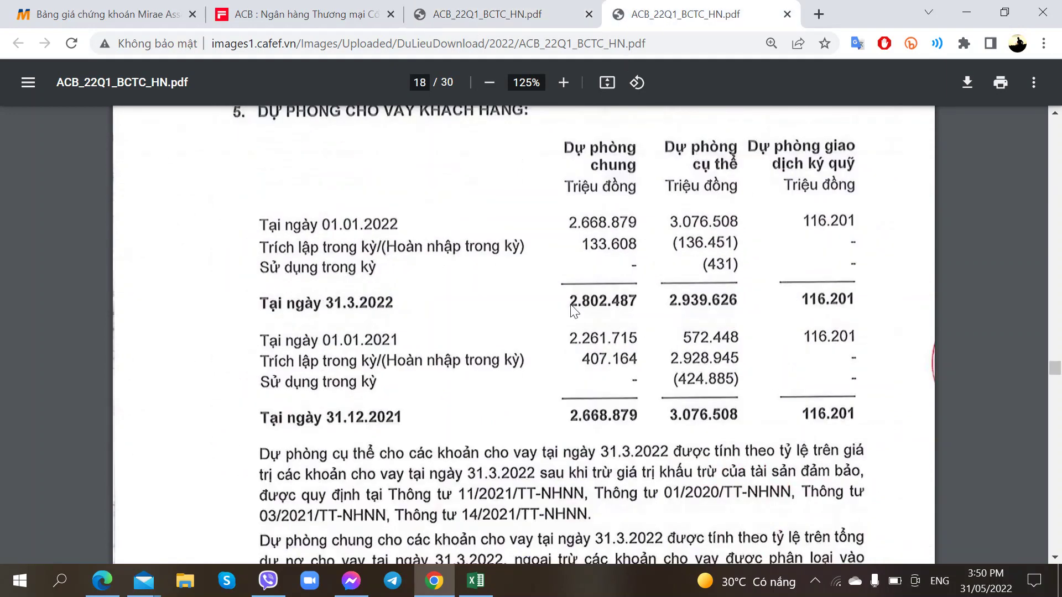
Step: Read the explanation of specific and general provisions under note 5, and return to the income statement on page 5
{"action": "scroll", "coordinate": [567, 335], "scroll_direction": "up", "scroll_amount": 2}
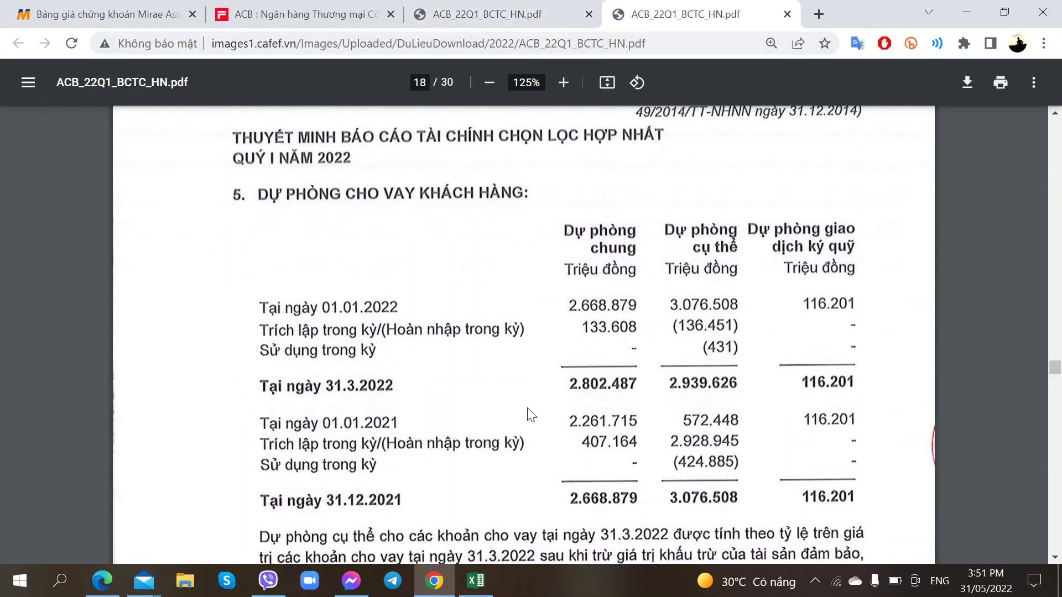
{"action": "scroll", "coordinate": [528, 415], "scroll_direction": "down", "scroll_amount": 9}
{"action": "scroll", "coordinate": [511, 336], "scroll_direction": "up", "scroll_amount": 5}
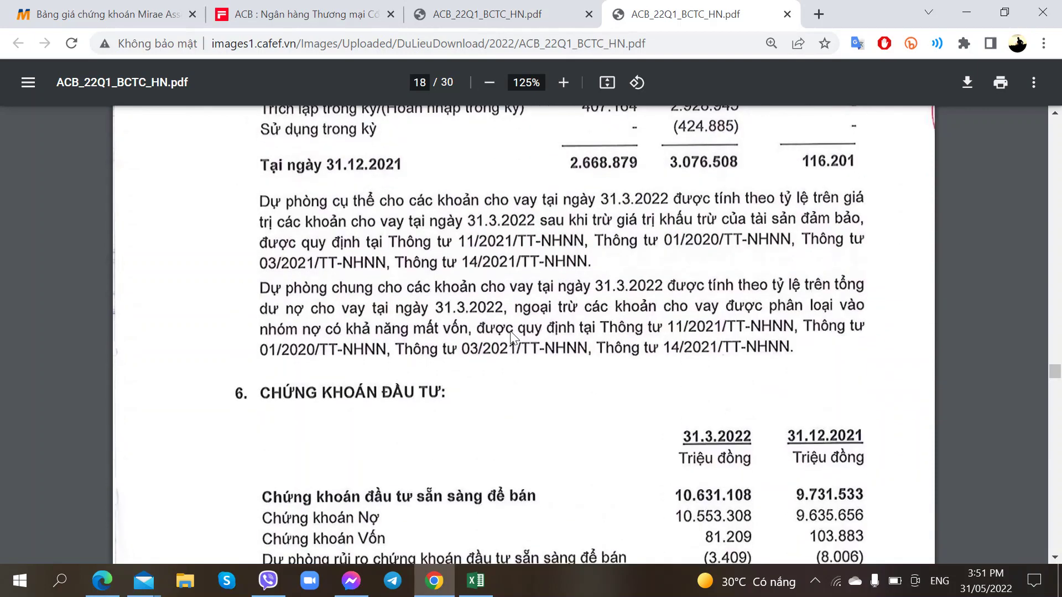
{"action": "scroll", "coordinate": [512, 335], "scroll_direction": "down", "scroll_amount": 3}
{"action": "left_click", "coordinate": [497, 14]}
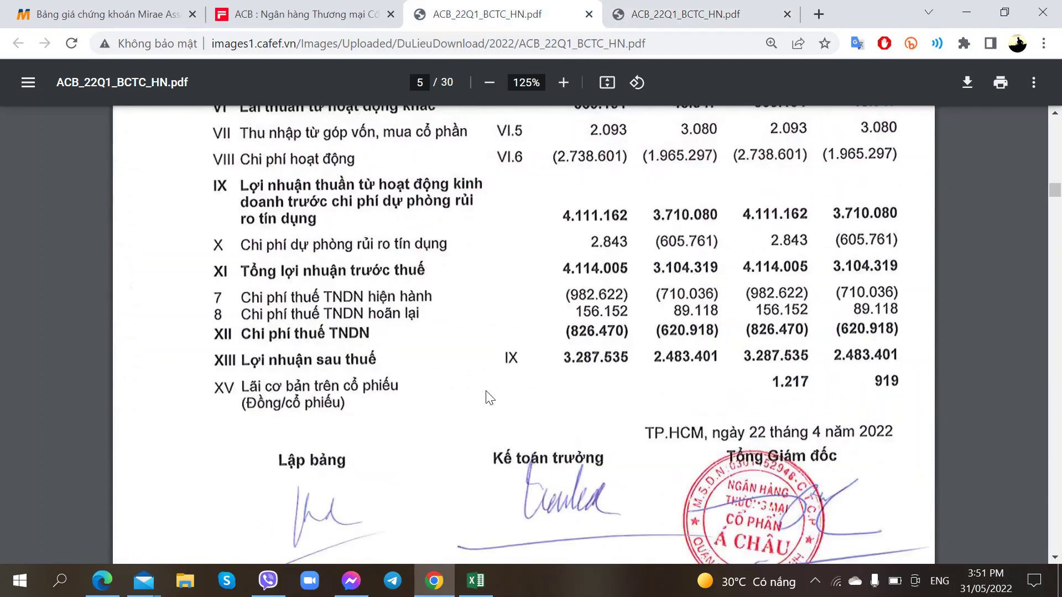
Step: Switch to Excel and review the customer loan provision table in rows 491:495 of the ACB sheet
{"action": "left_click", "coordinate": [475, 581]}
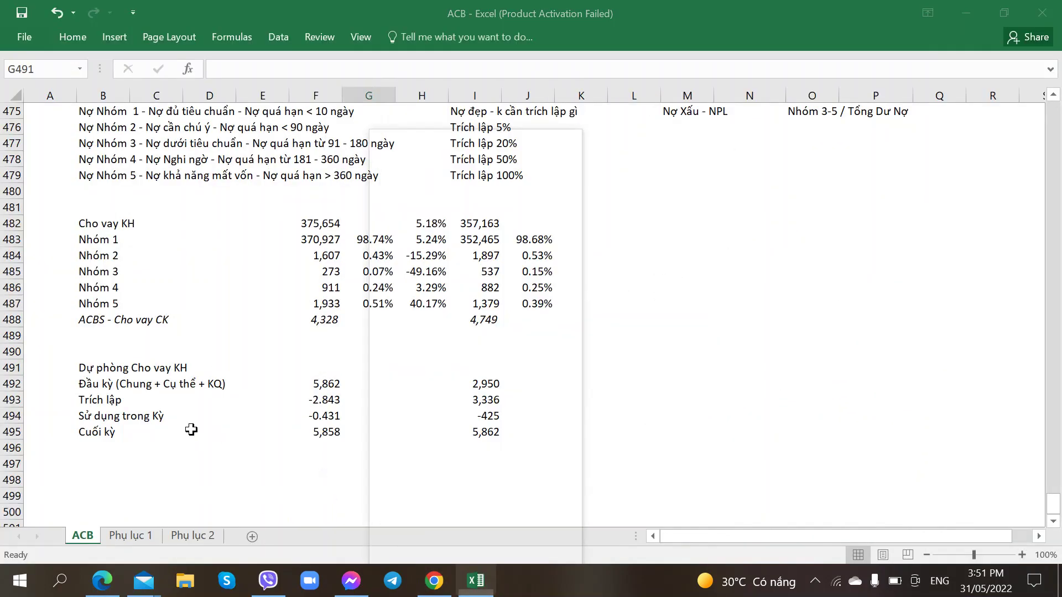
{"action": "left_click", "coordinate": [105, 465]}
{"action": "scroll", "coordinate": [166, 459], "scroll_direction": "down", "scroll_amount": 1}
{"action": "left_click", "coordinate": [331, 348]}
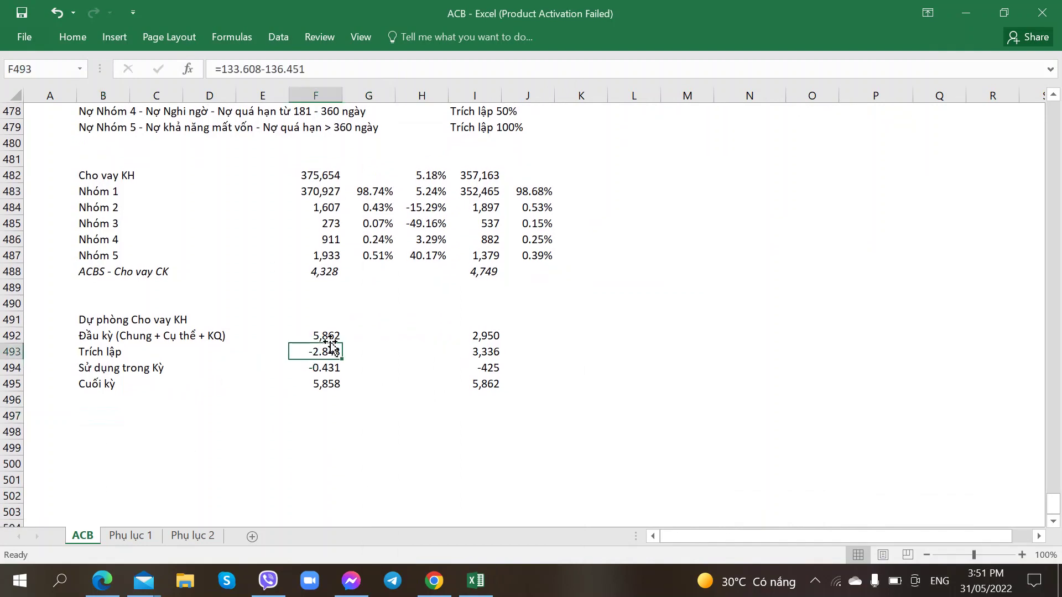
{"action": "left_click", "coordinate": [330, 336]}
{"action": "left_click", "coordinate": [96, 336]}
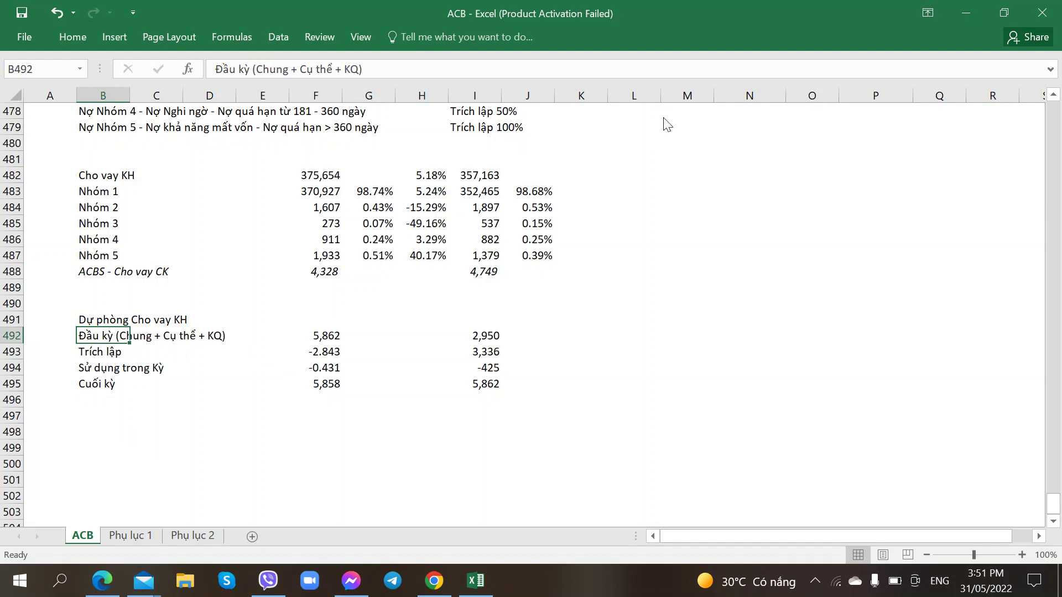
Step: Check the opening balance and provision lines of the Excel table against note 5 on page 18 of the Q1 2022 report
{"action": "key", "text": "alt+Tab"}
{"action": "left_click", "coordinate": [691, 13]}
{"action": "scroll", "coordinate": [710, 368], "scroll_direction": "down", "scroll_amount": 2}
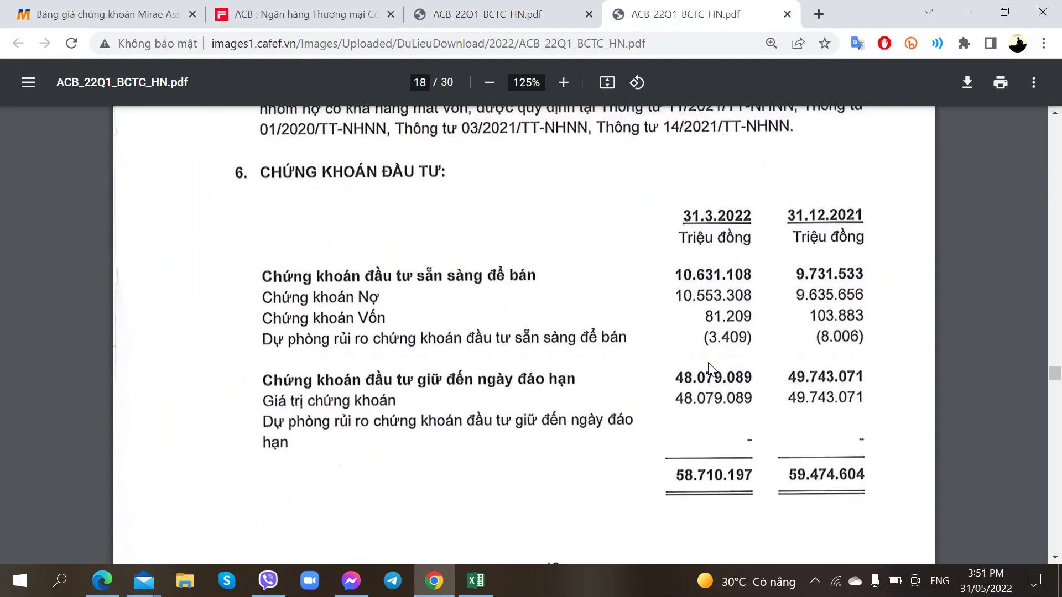
{"action": "scroll", "coordinate": [709, 368], "scroll_direction": "up", "scroll_amount": 5}
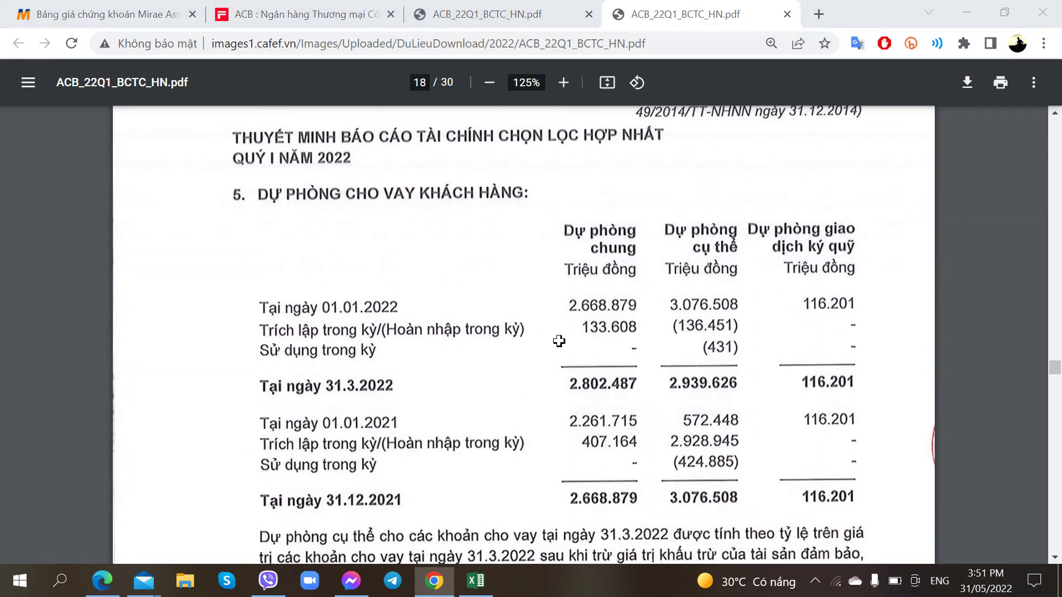
{"action": "key", "text": "alt+Tab"}
{"action": "left_click", "coordinate": [91, 414]}
{"action": "key", "text": "alt+Tab"}
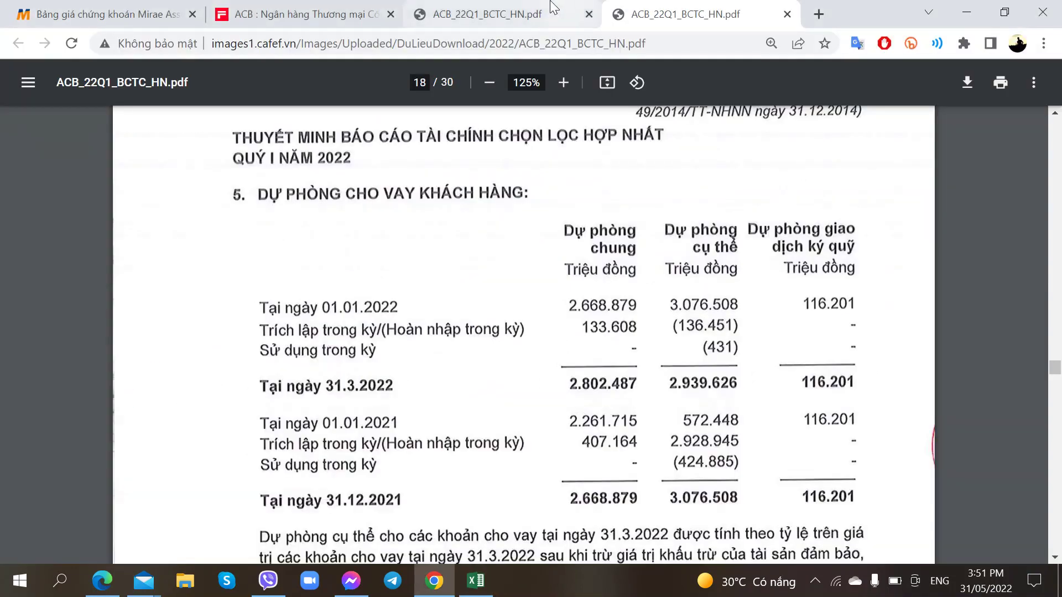
Step: Examine the customer loan and investment securities lines among the assets on page 3 of the Q1 2022 balance sheet
{"action": "key", "text": "ctrl+shift+Tab"}
{"action": "scroll", "coordinate": [497, 293], "scroll_direction": "up", "scroll_amount": 20}
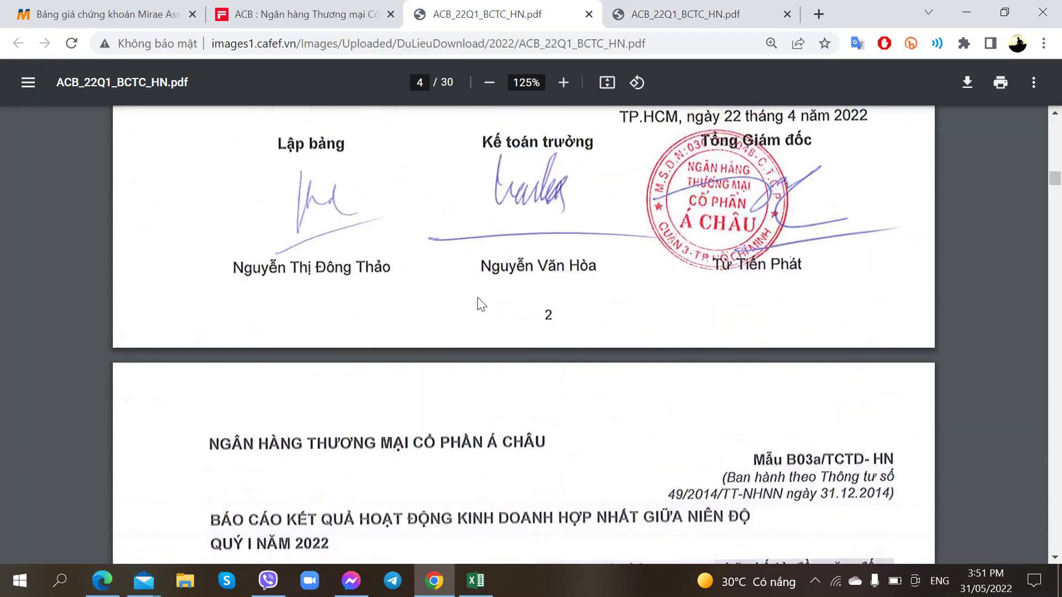
{"action": "scroll", "coordinate": [481, 304], "scroll_direction": "up", "scroll_amount": 5}
{"action": "scroll", "coordinate": [481, 304], "scroll_direction": "down", "scroll_amount": 7}
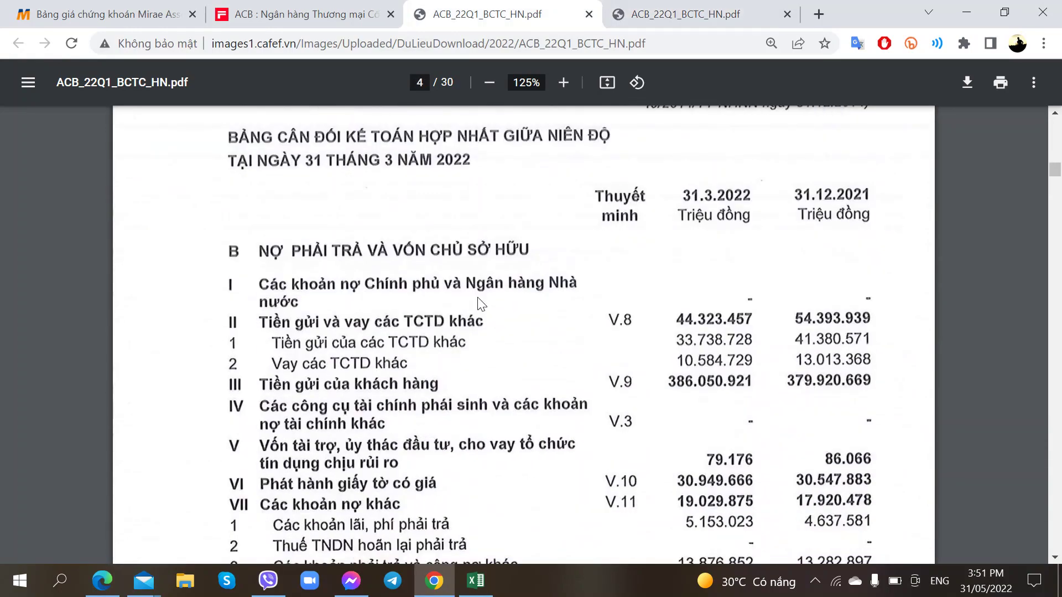
{"action": "scroll", "coordinate": [481, 304], "scroll_direction": "up", "scroll_amount": 10}
{"action": "scroll", "coordinate": [481, 305], "scroll_direction": "up", "scroll_amount": 3}
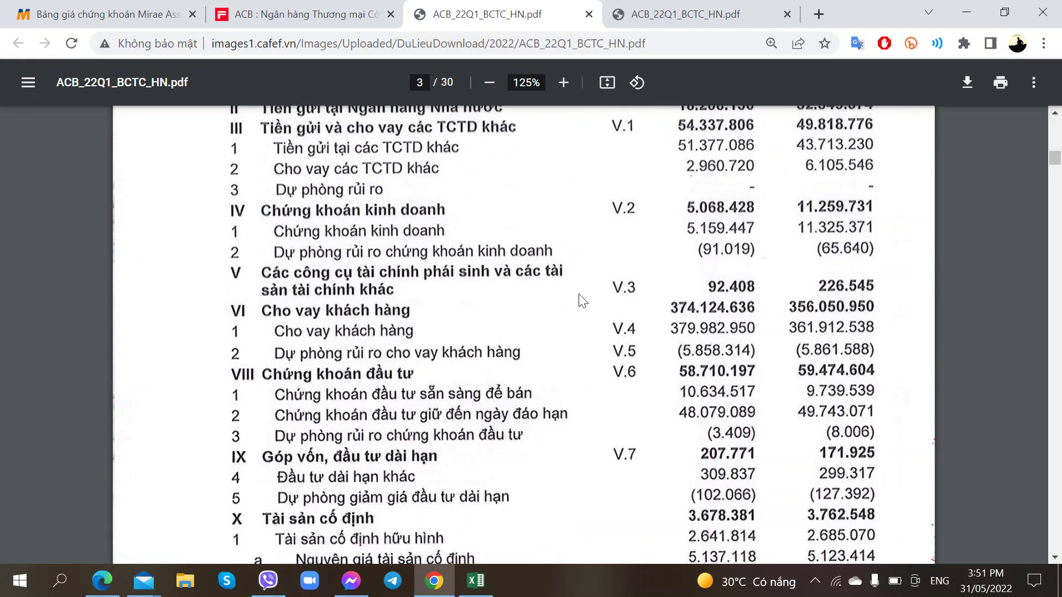
Step: Read note 6 on investment securities in the Q1 2022 report and compare it with the asset summary in rows 450:456 of the ACB sheet
{"action": "left_click", "coordinate": [681, 14]}
{"action": "scroll", "coordinate": [444, 321], "scroll_direction": "down", "scroll_amount": 9}
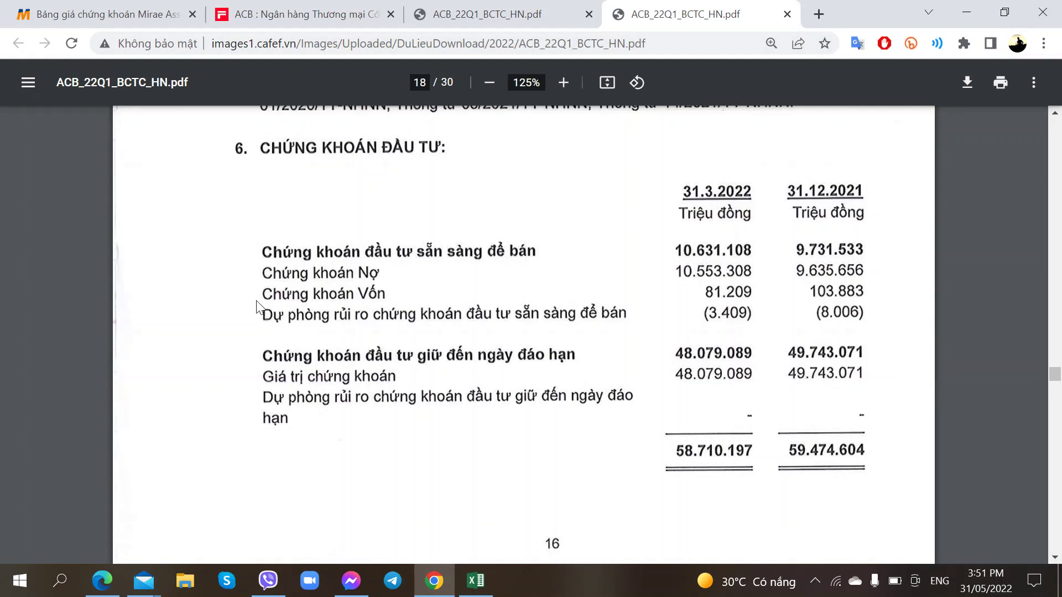
{"action": "scroll", "coordinate": [259, 306], "scroll_direction": "up", "scroll_amount": 2}
{"action": "scroll", "coordinate": [256, 302], "scroll_direction": "down", "scroll_amount": 2}
{"action": "left_click", "coordinate": [475, 581]}
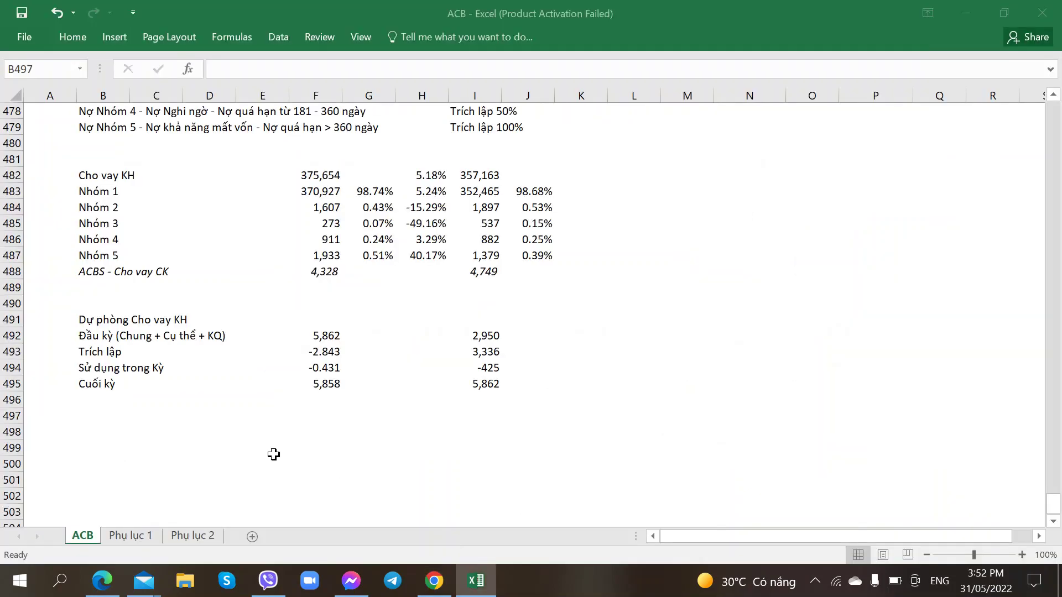
{"action": "scroll", "coordinate": [139, 420], "scroll_direction": "up", "scroll_amount": 12}
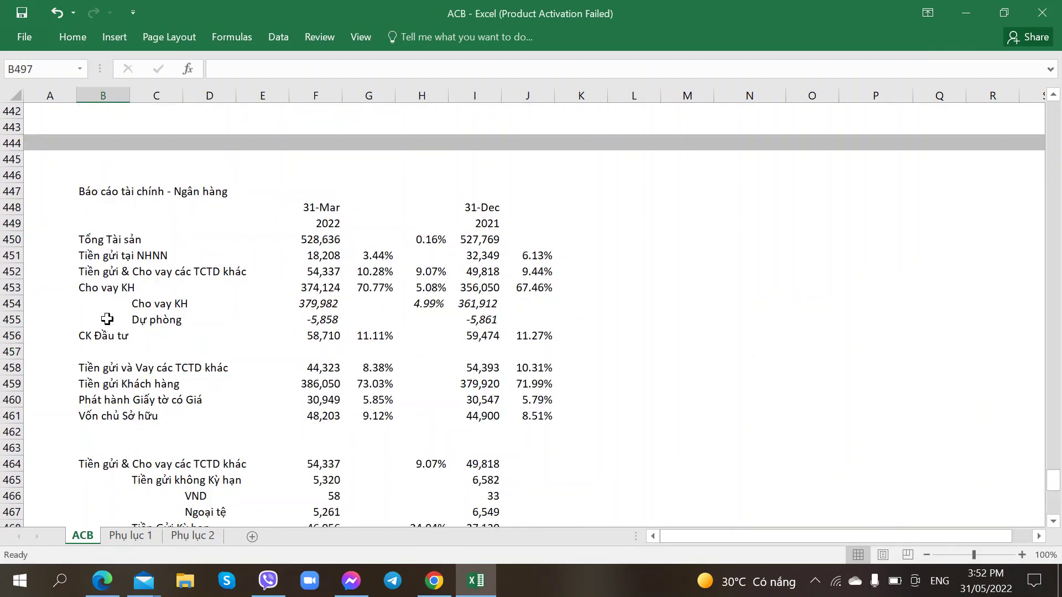
{"action": "key", "text": "alt+Tab"}
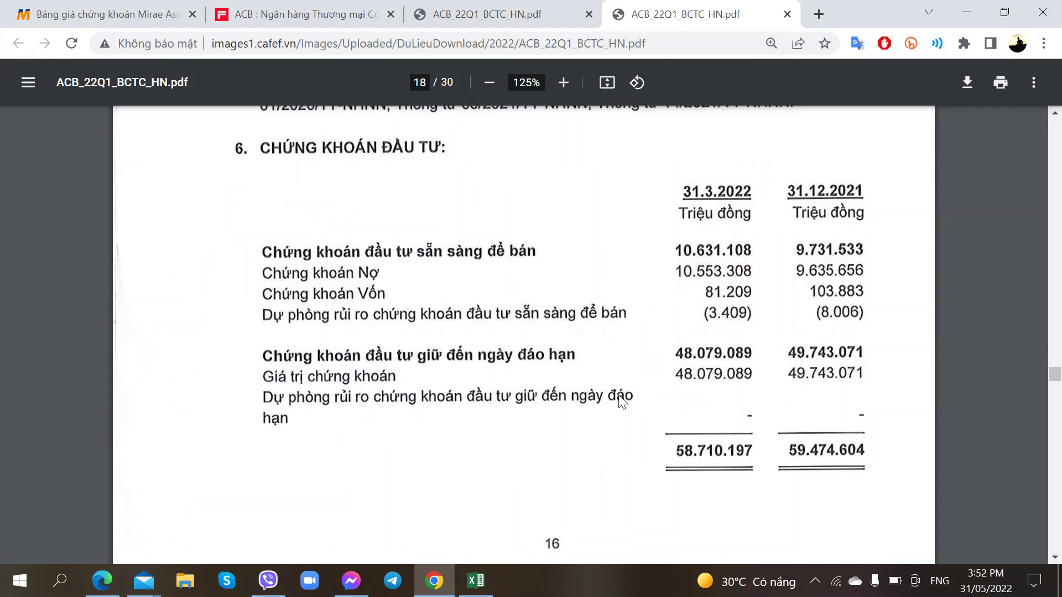
Step: Look through notes 6 and 7 on investment securities and long-term investments on pages 18 and 19 of the Q1 2022 report
{"action": "scroll", "coordinate": [618, 402], "scroll_direction": "down", "scroll_amount": 4}
{"action": "scroll", "coordinate": [618, 401], "scroll_direction": "down", "scroll_amount": 4}
{"action": "scroll", "coordinate": [618, 402], "scroll_direction": "up", "scroll_amount": 9}
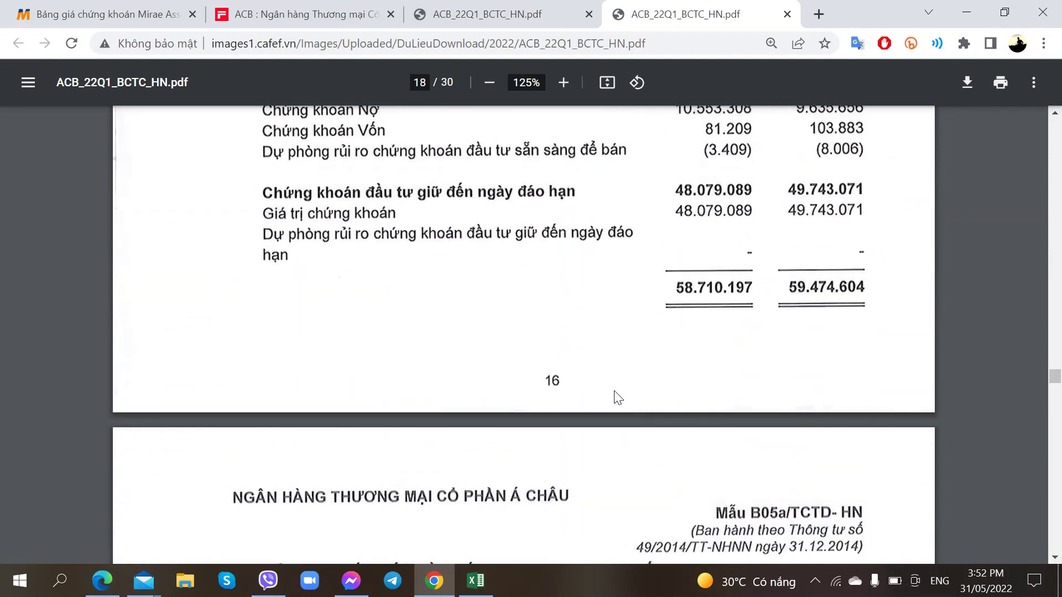
{"action": "scroll", "coordinate": [618, 396], "scroll_direction": "down", "scroll_amount": 6}
{"action": "scroll", "coordinate": [613, 392], "scroll_direction": "up", "scroll_amount": 5}
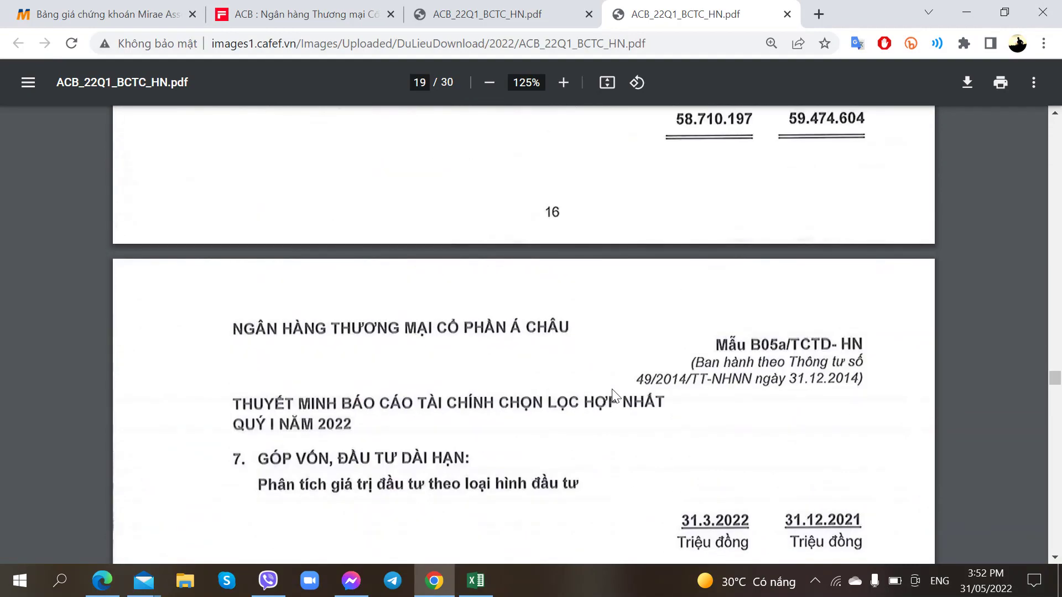
{"action": "scroll", "coordinate": [611, 389], "scroll_direction": "down", "scroll_amount": 4}
{"action": "scroll", "coordinate": [612, 389], "scroll_direction": "up", "scroll_amount": 5}
{"action": "scroll", "coordinate": [610, 389], "scroll_direction": "up", "scroll_amount": 5}
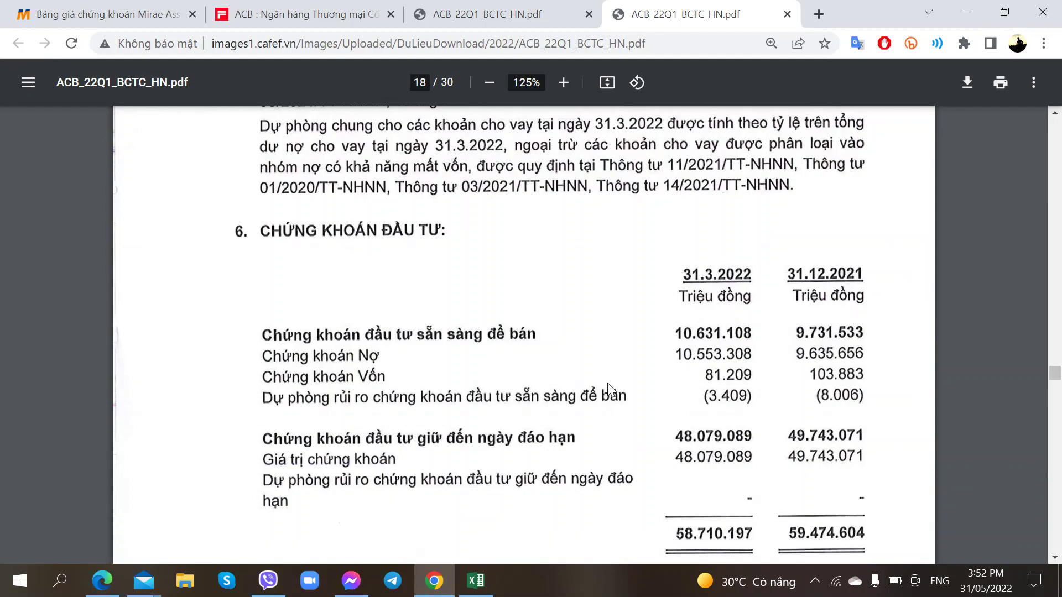
Step: Open the audited 2021 consolidated financial report from ACB's report download list on CafeF in a new tab
{"action": "left_click", "coordinate": [301, 14]}
{"action": "scroll", "coordinate": [398, 256], "scroll_direction": "down", "scroll_amount": 10}
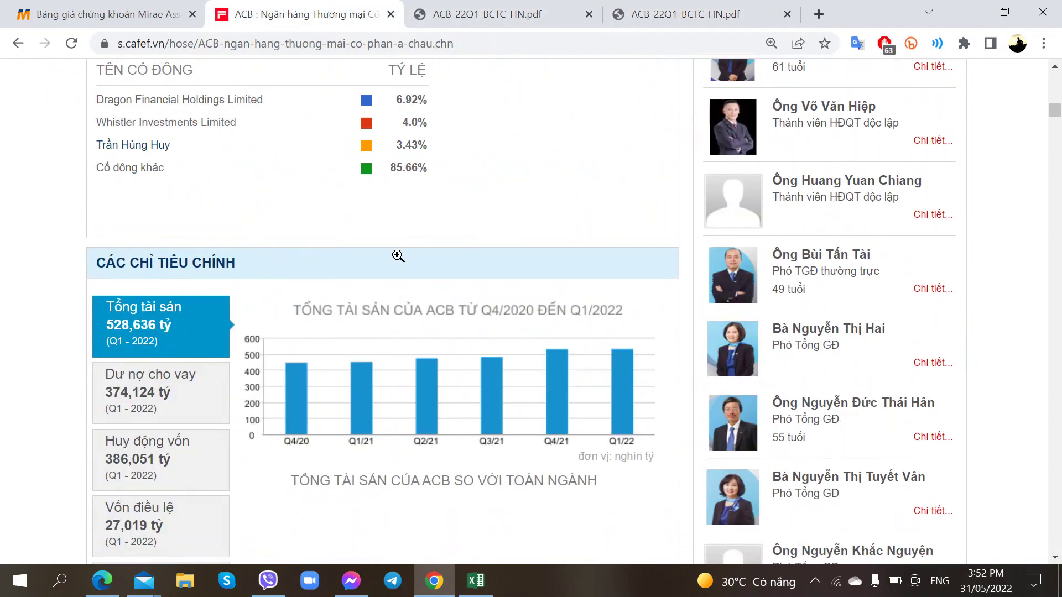
{"action": "scroll", "coordinate": [398, 256], "scroll_direction": "down", "scroll_amount": 15}
{"action": "scroll", "coordinate": [398, 256], "scroll_direction": "down", "scroll_amount": 5}
{"action": "scroll", "coordinate": [406, 255], "scroll_direction": "up", "scroll_amount": 4}
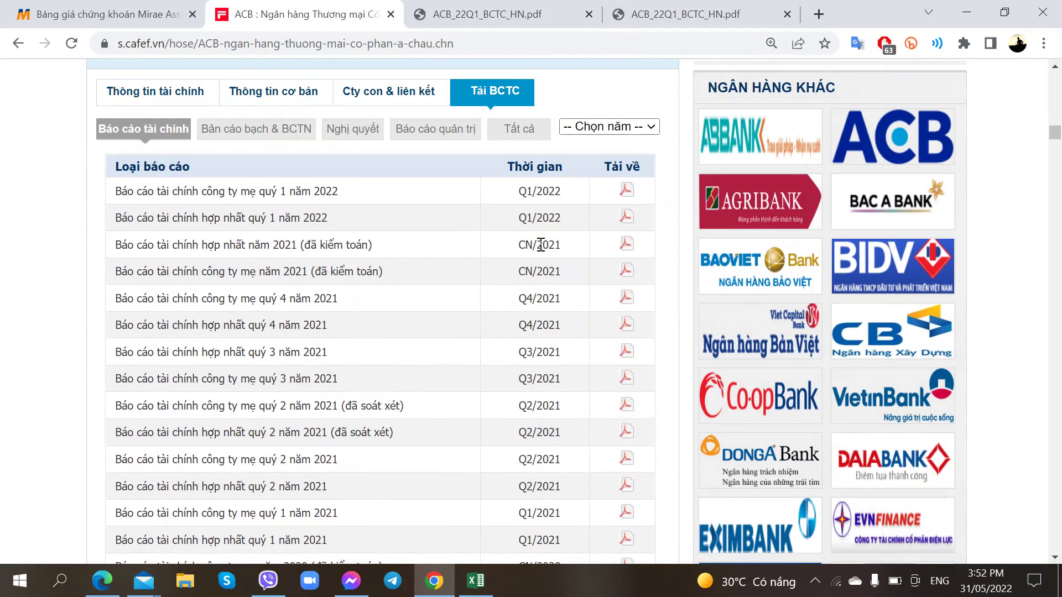
{"action": "right_click", "coordinate": [627, 242]}
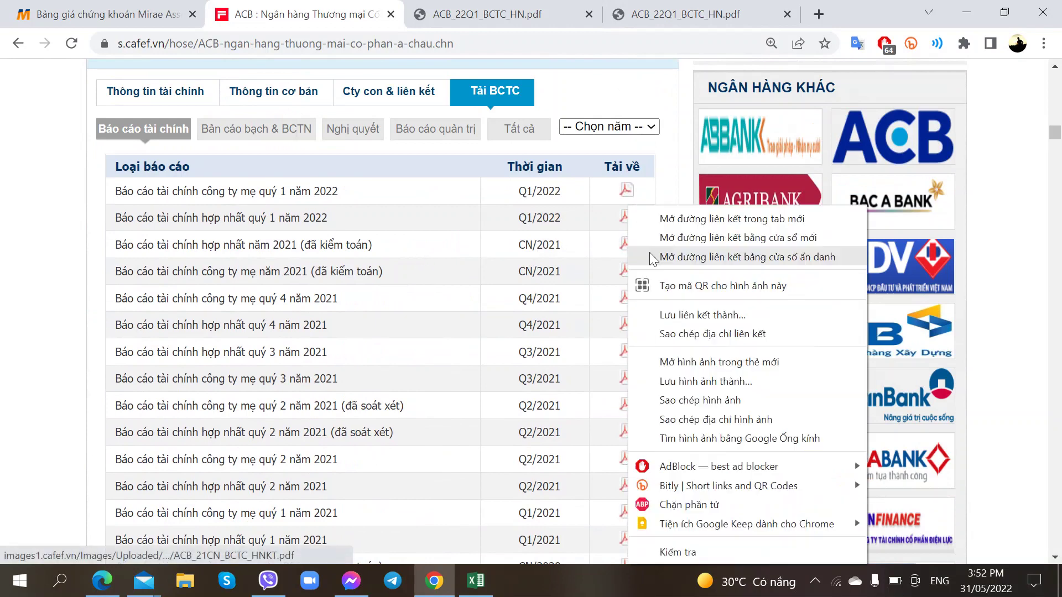
{"action": "left_click", "coordinate": [658, 221]}
{"action": "left_click", "coordinate": [743, 16]}
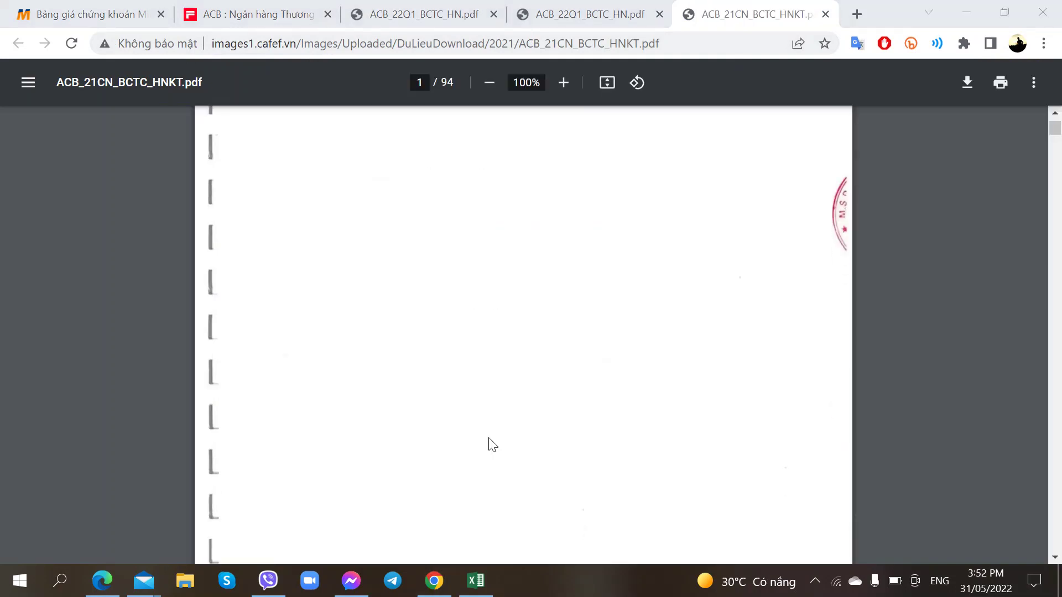
Step: Examine the asset side of the balance sheet on page 7 of the audited 2021 report, enlarged to 125%
{"action": "scroll", "coordinate": [489, 437], "scroll_direction": "down", "scroll_amount": 20}
{"action": "scroll", "coordinate": [488, 426], "scroll_direction": "down", "scroll_amount": 20}
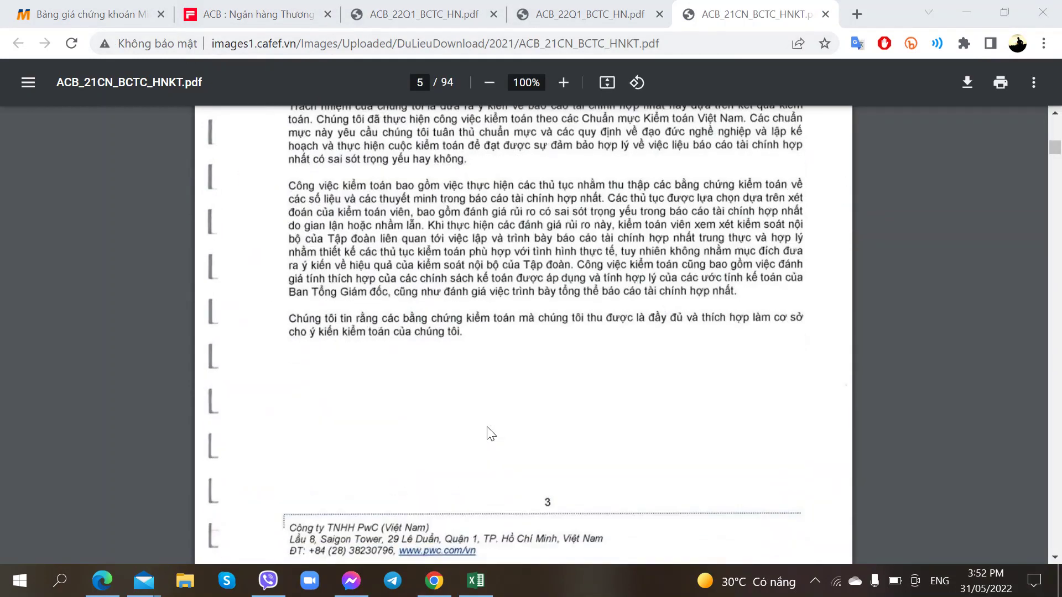
{"action": "scroll", "coordinate": [490, 434], "scroll_direction": "down", "scroll_amount": 9}
{"action": "scroll", "coordinate": [489, 434], "scroll_direction": "up", "scroll_amount": 7}
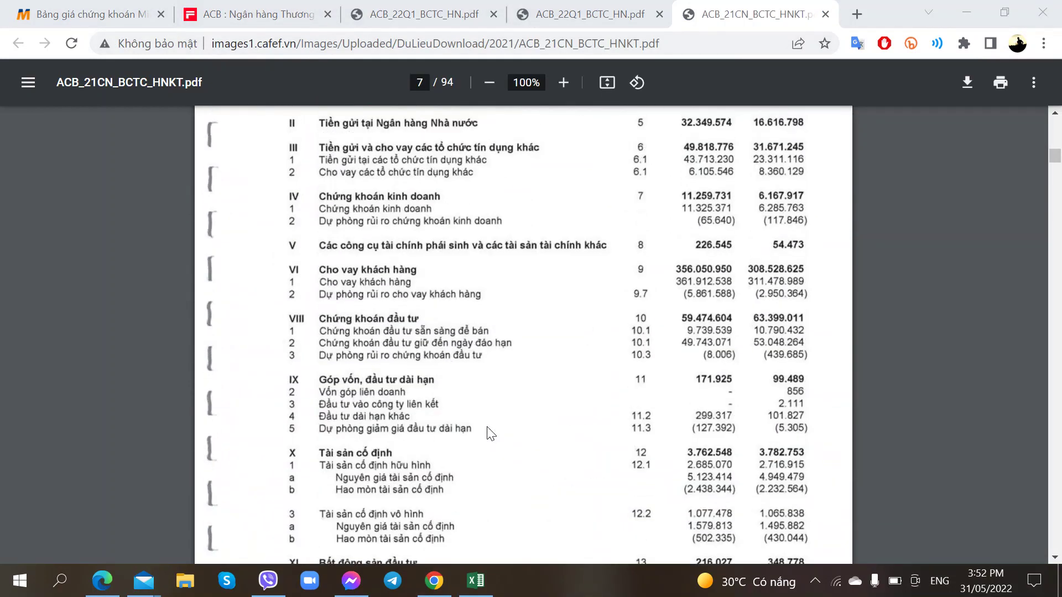
{"action": "scroll", "coordinate": [483, 426], "scroll_direction": "up", "scroll_amount": 2, "text": "ctrl"}
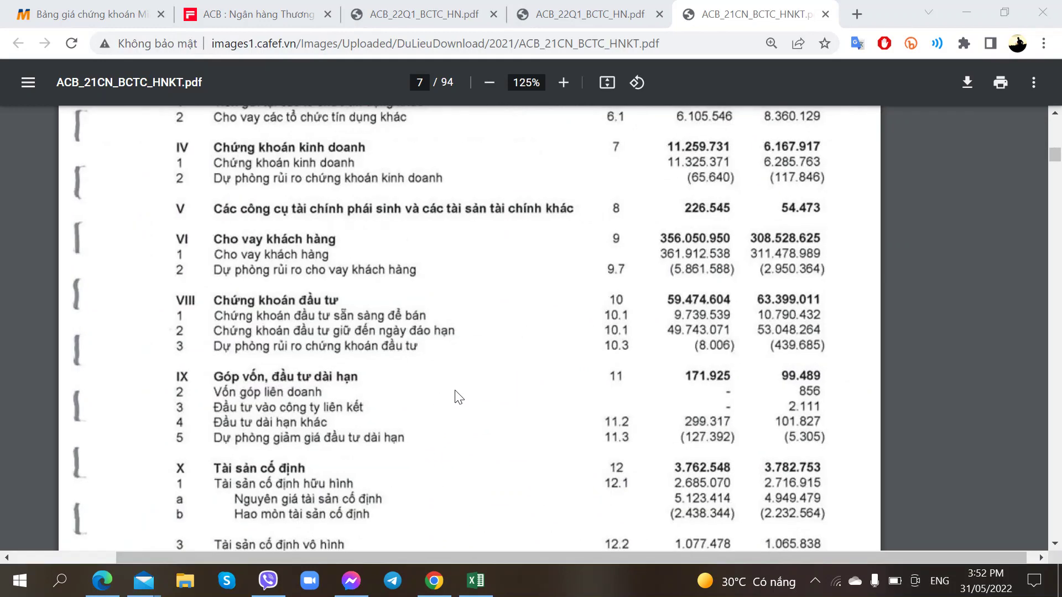
{"action": "scroll", "coordinate": [457, 393], "scroll_direction": "up", "scroll_amount": 2}
{"action": "left_click_drag", "start_coordinate": [562, 555], "coordinate": [534, 554]}
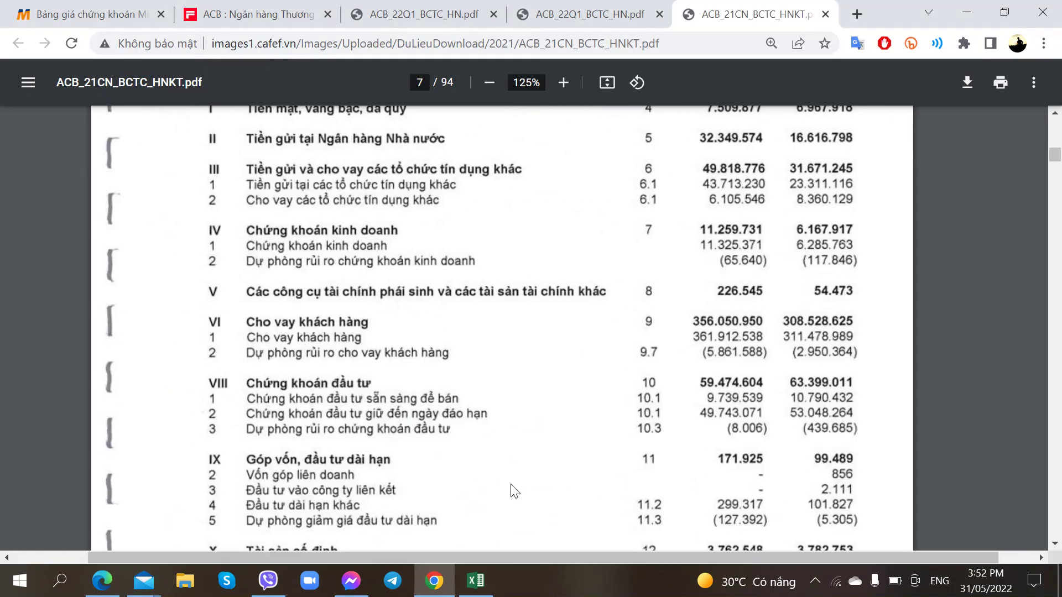
{"action": "scroll", "coordinate": [507, 470], "scroll_direction": "up", "scroll_amount": 2}
{"action": "scroll", "coordinate": [454, 440], "scroll_direction": "down", "scroll_amount": 3}
Step: Read the investment securities breakdown in note 10.1 and its footnotes on page 50 of the audited 2021 report
{"action": "left_click_drag", "start_coordinate": [1054, 159], "coordinate": [1054, 294]}
{"action": "left_click_drag", "start_coordinate": [1045, 364], "coordinate": [1006, 331]}
{"action": "scroll", "coordinate": [1007, 331], "scroll_direction": "up", "scroll_amount": 20}
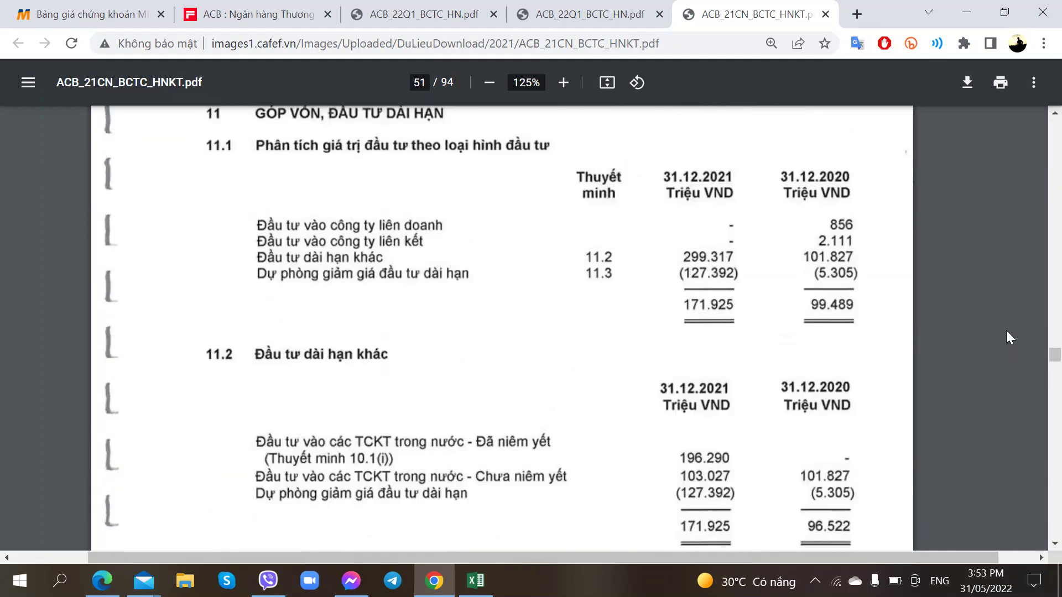
{"action": "scroll", "coordinate": [1003, 320], "scroll_direction": "up", "scroll_amount": 15}
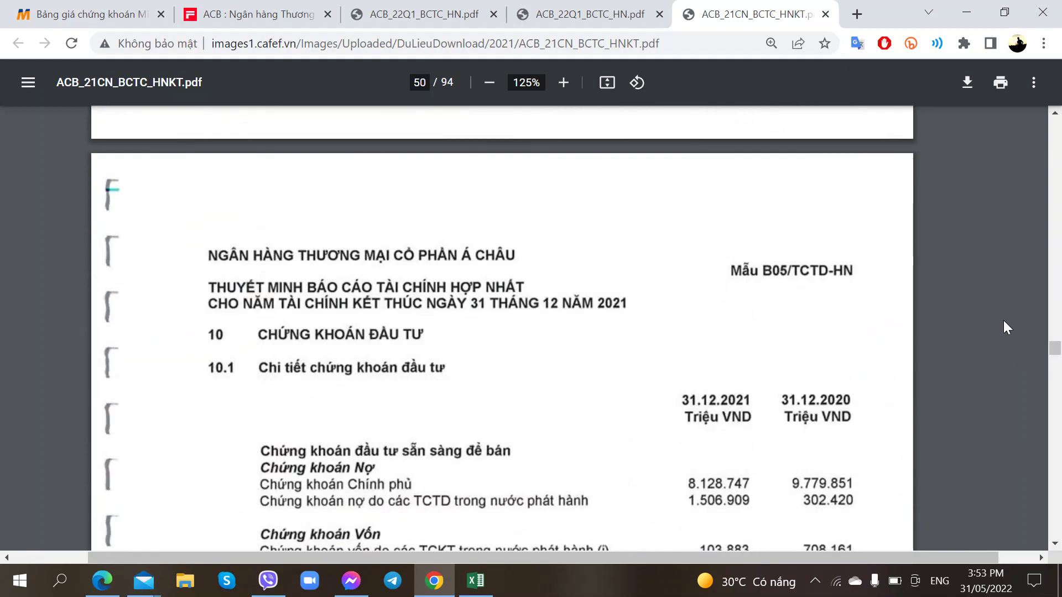
{"action": "scroll", "coordinate": [1001, 307], "scroll_direction": "down", "scroll_amount": 15}
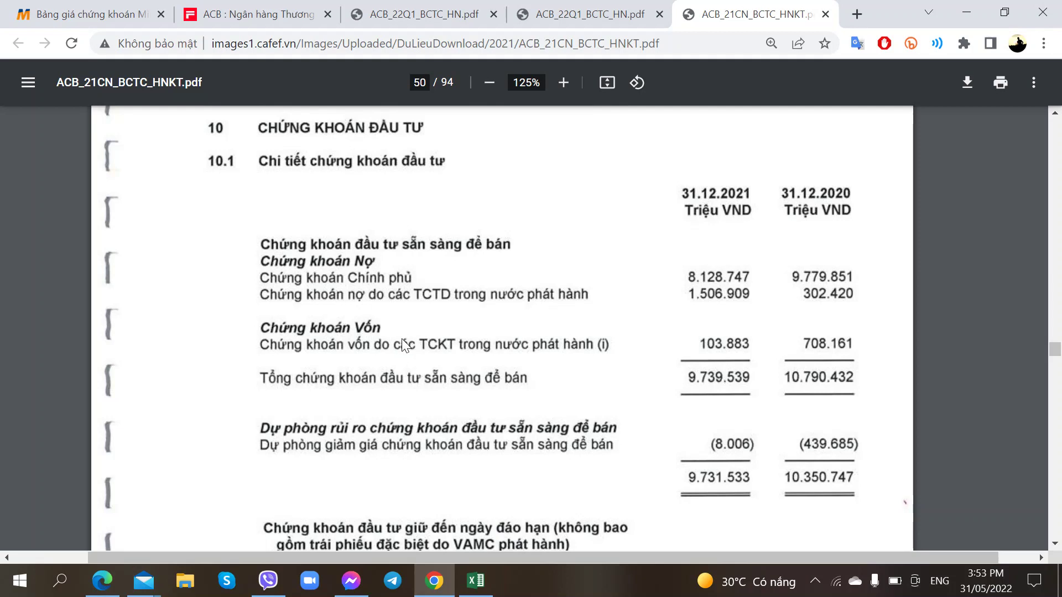
{"action": "scroll", "coordinate": [401, 338], "scroll_direction": "down", "scroll_amount": 10}
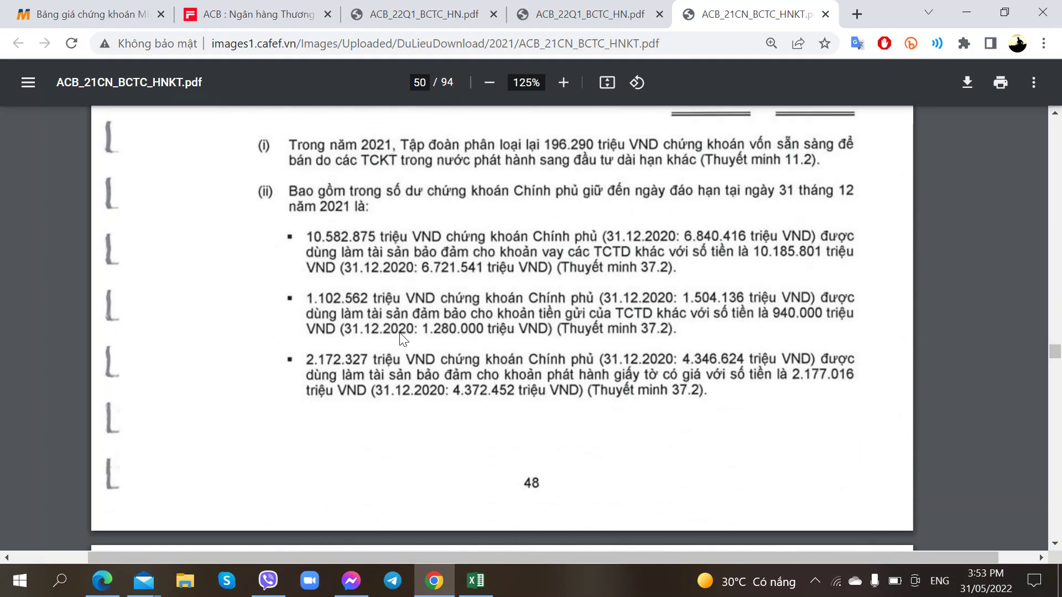
{"action": "scroll", "coordinate": [402, 339], "scroll_direction": "up", "scroll_amount": 1}
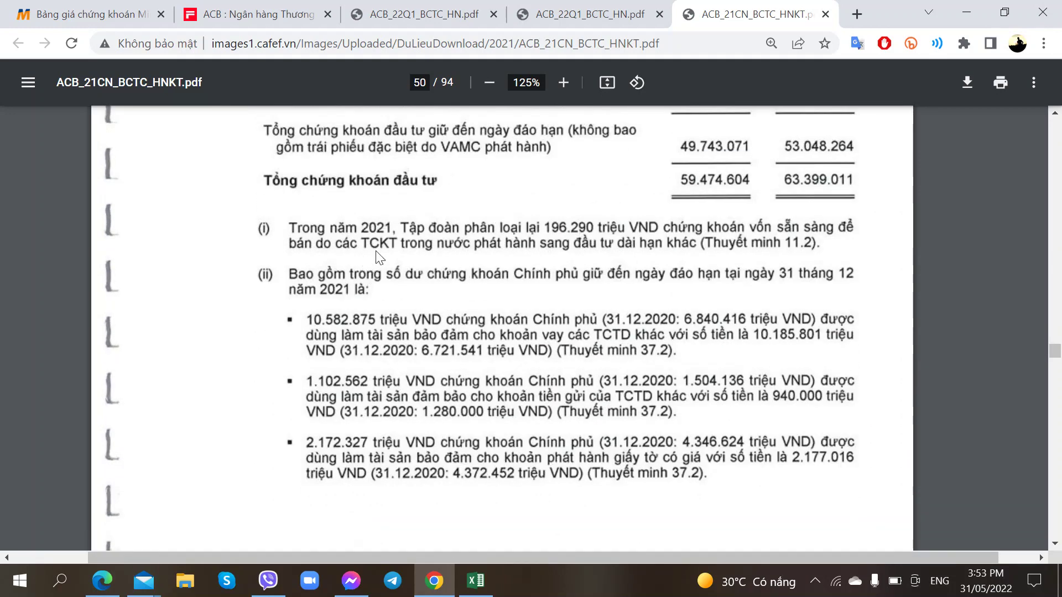